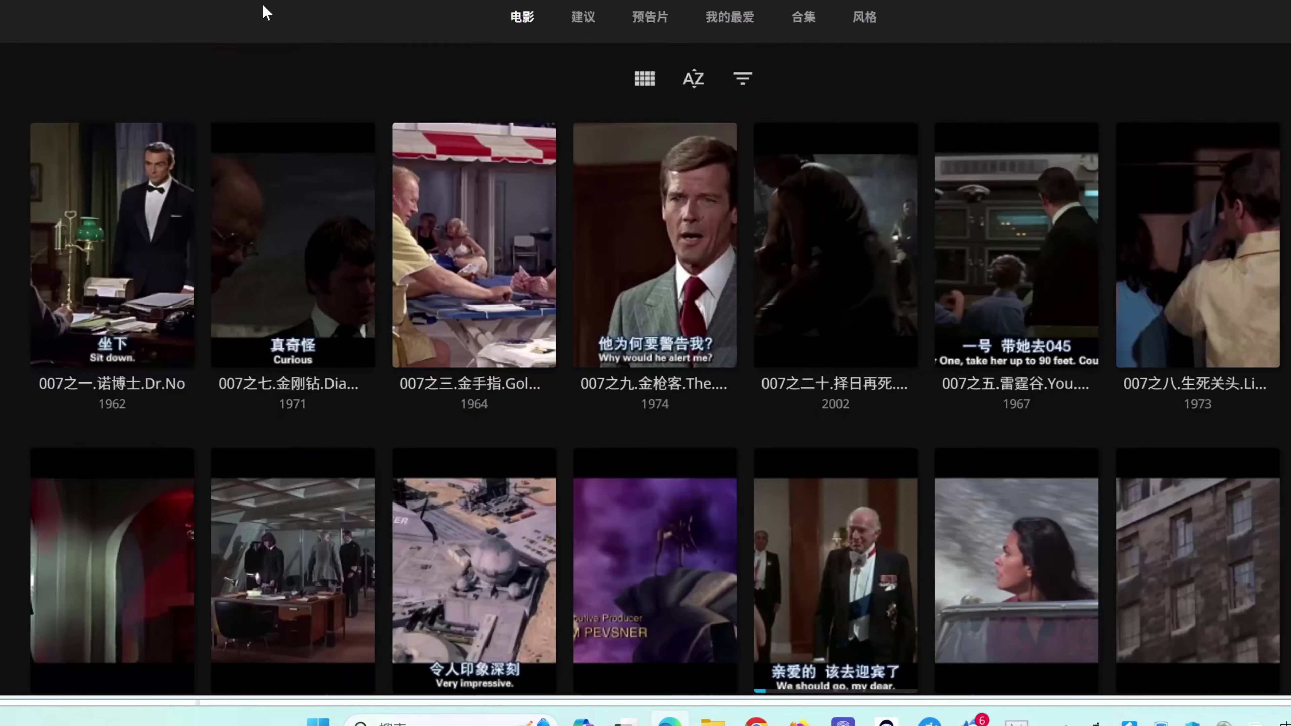
scroll(267, 12, "down", 5)
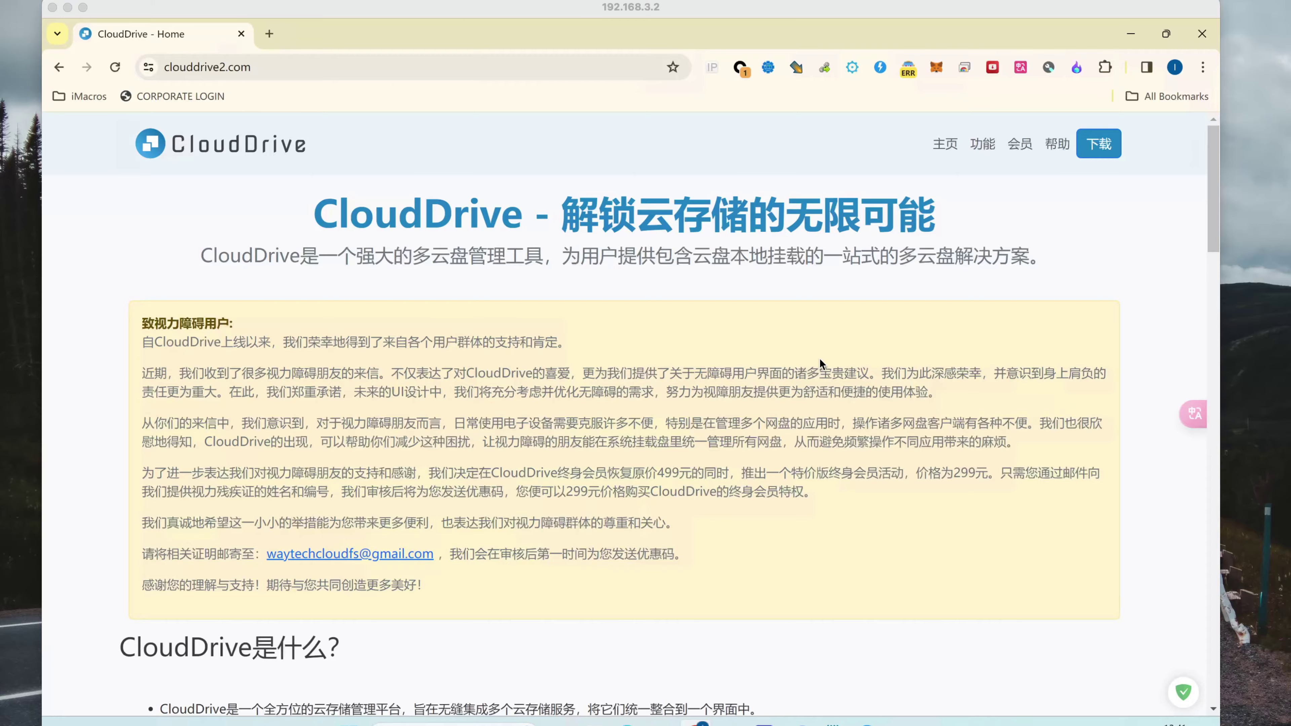
left_click(820, 363)
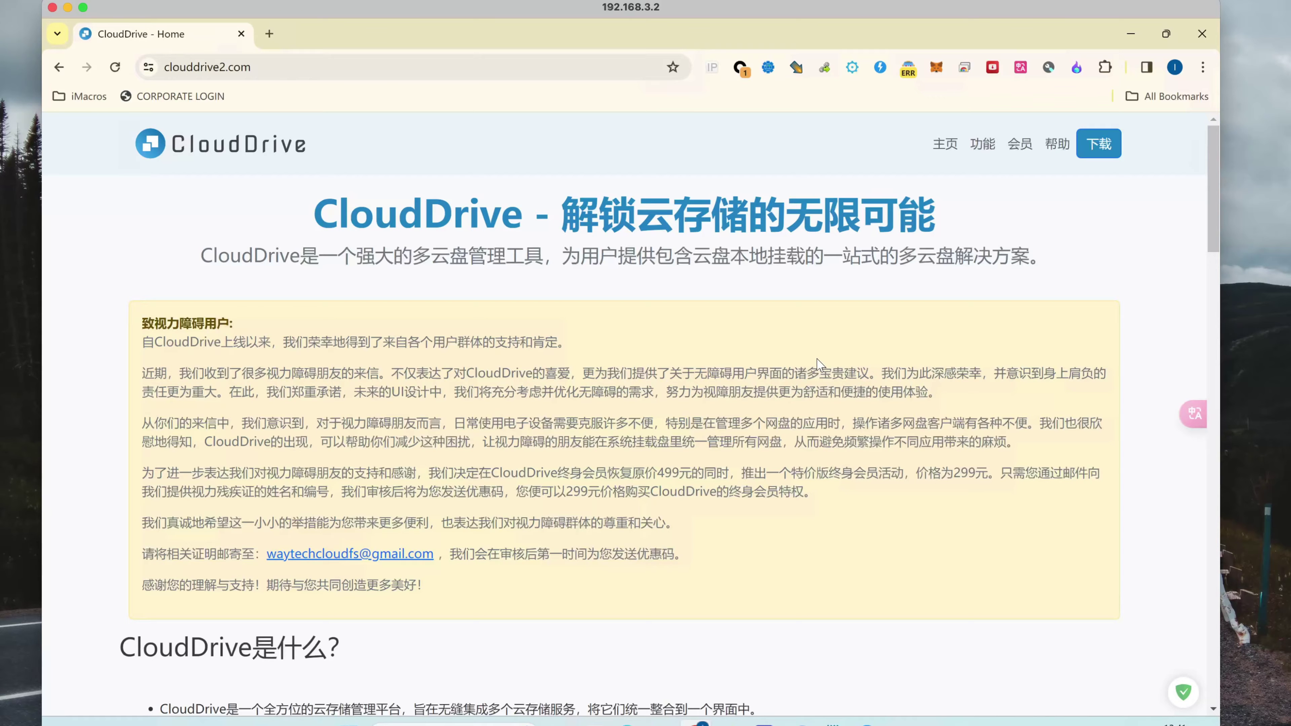
left_click(368, 71)
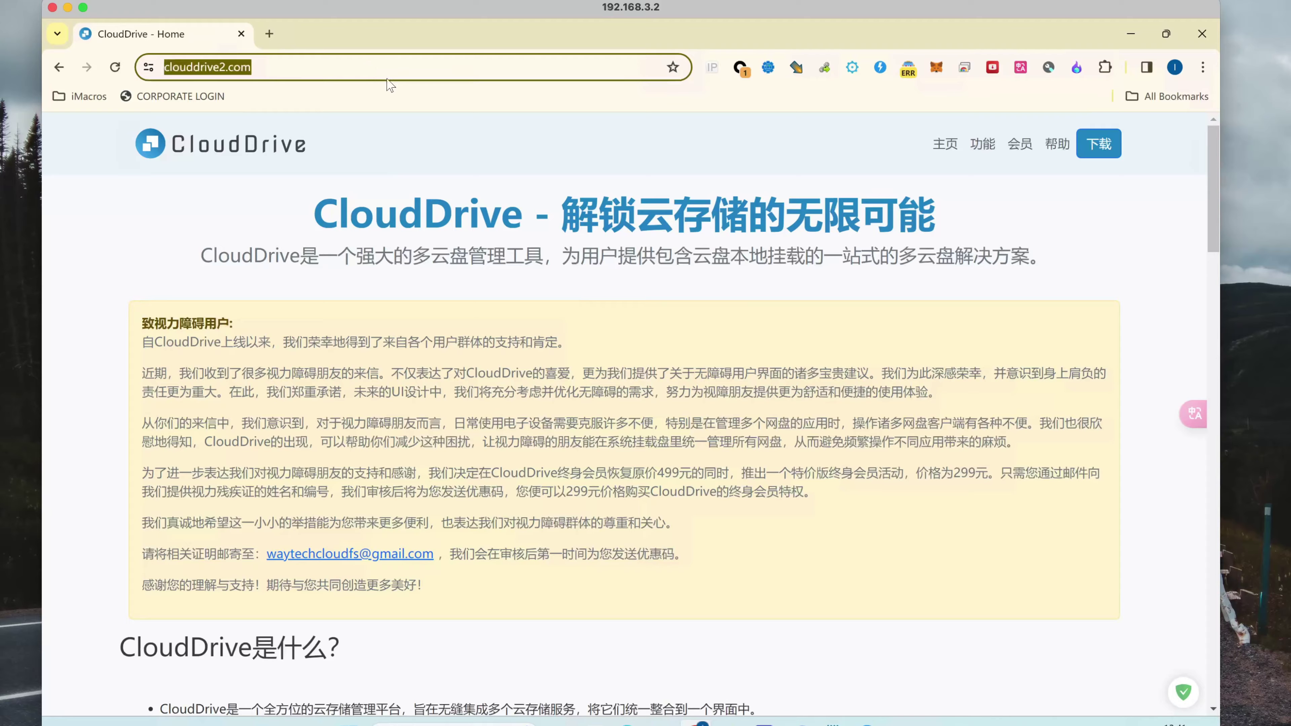
left_click(426, 174)
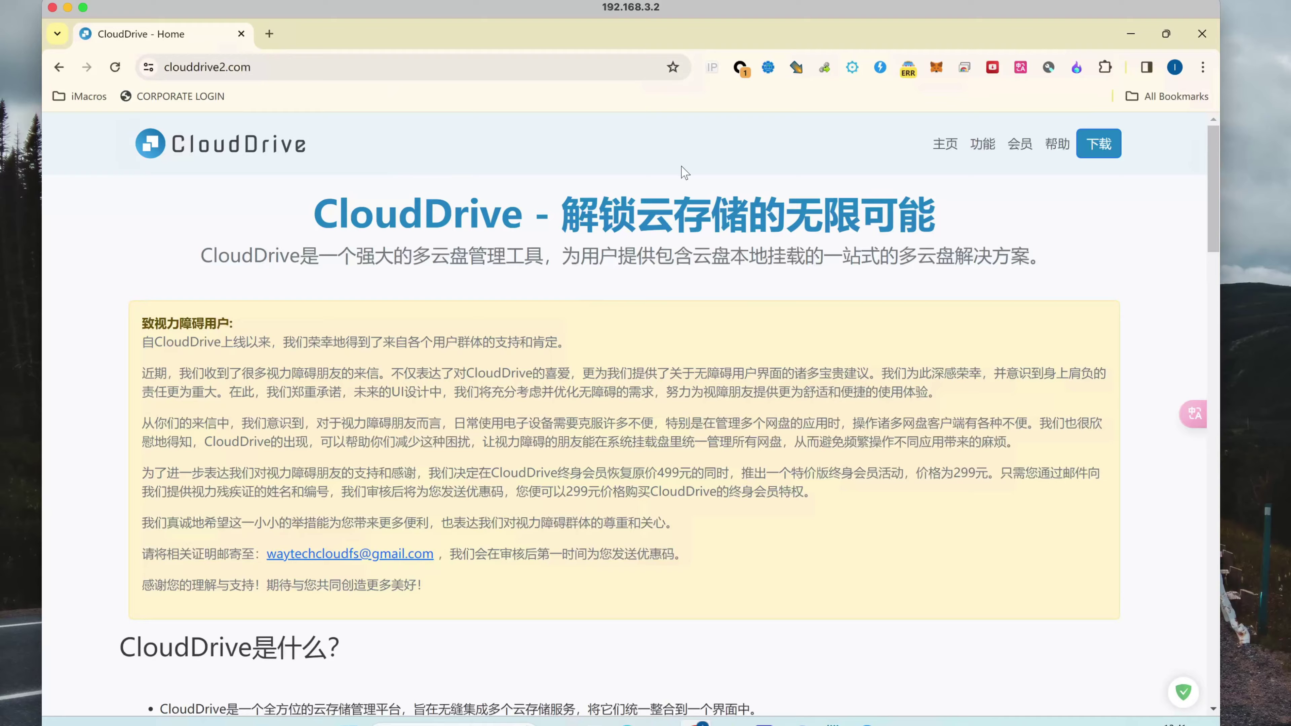
From the CloudDrive download page, open the V0.6.10 release and download CloudDrive2Setup-X64-0.6.10.exe.
left_click(1091, 150)
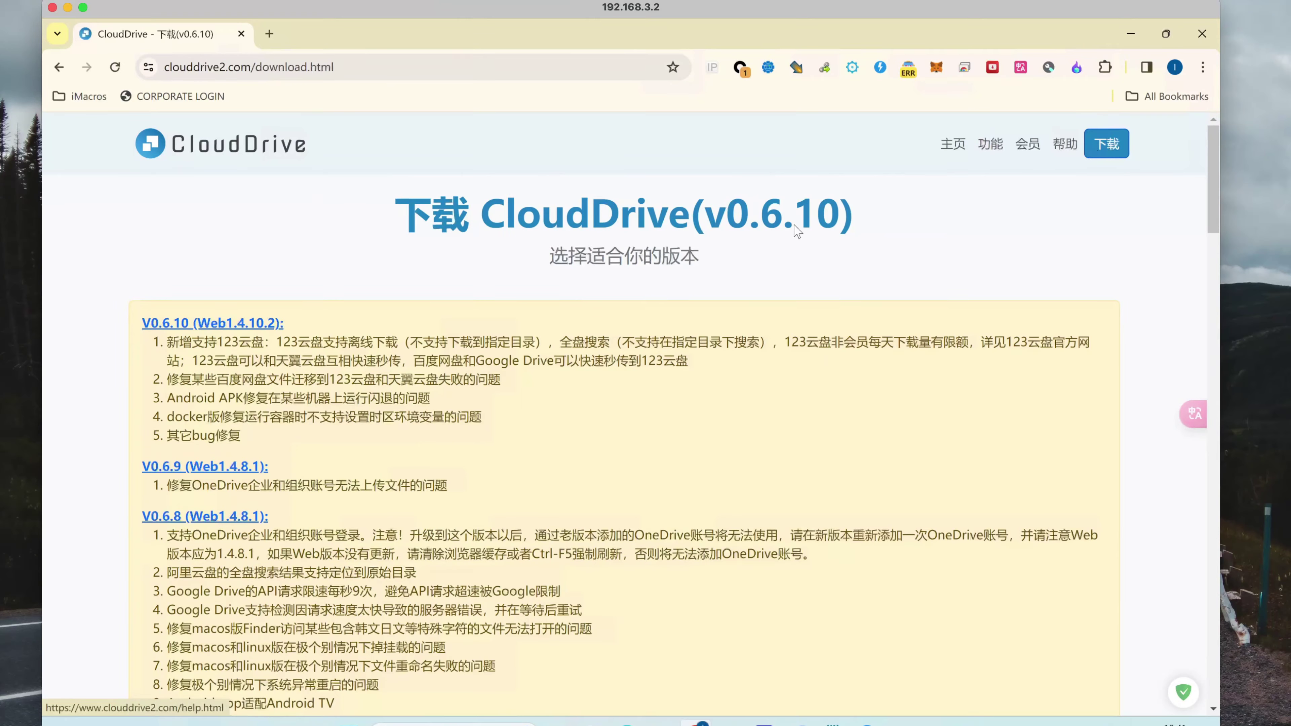
left_click(245, 331)
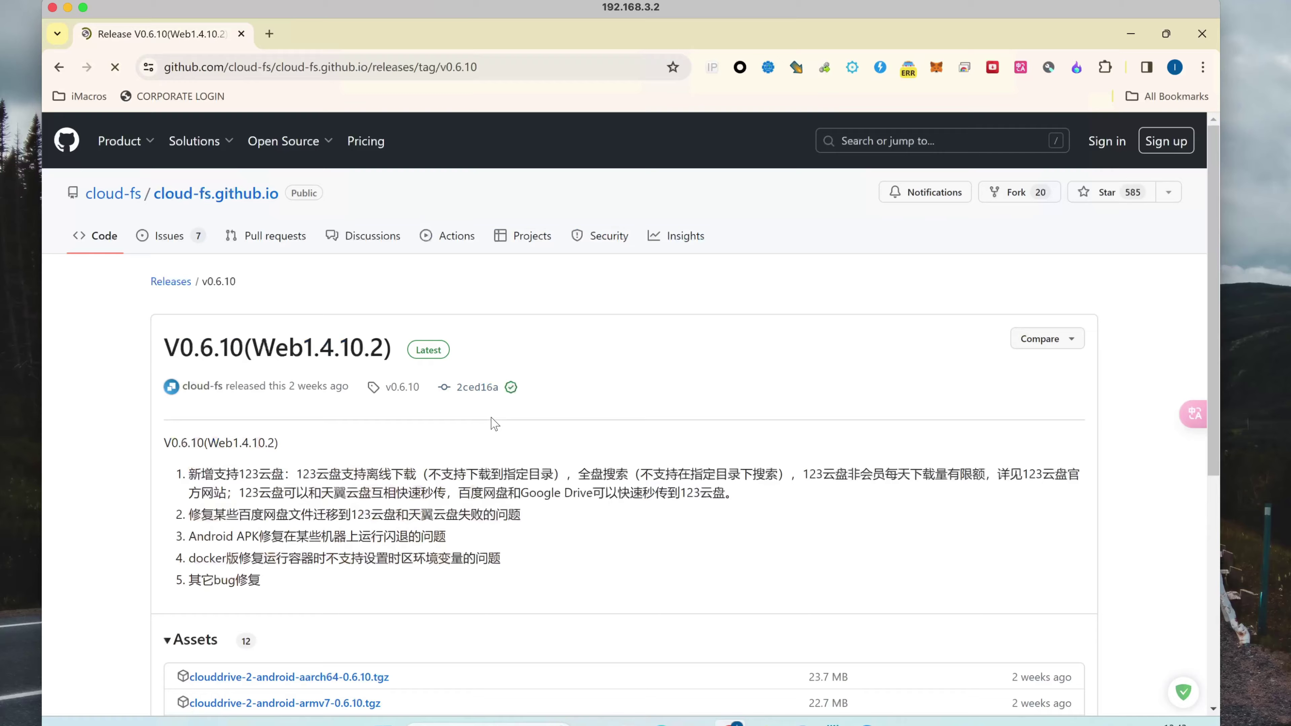
scroll(486, 457, "down", 6)
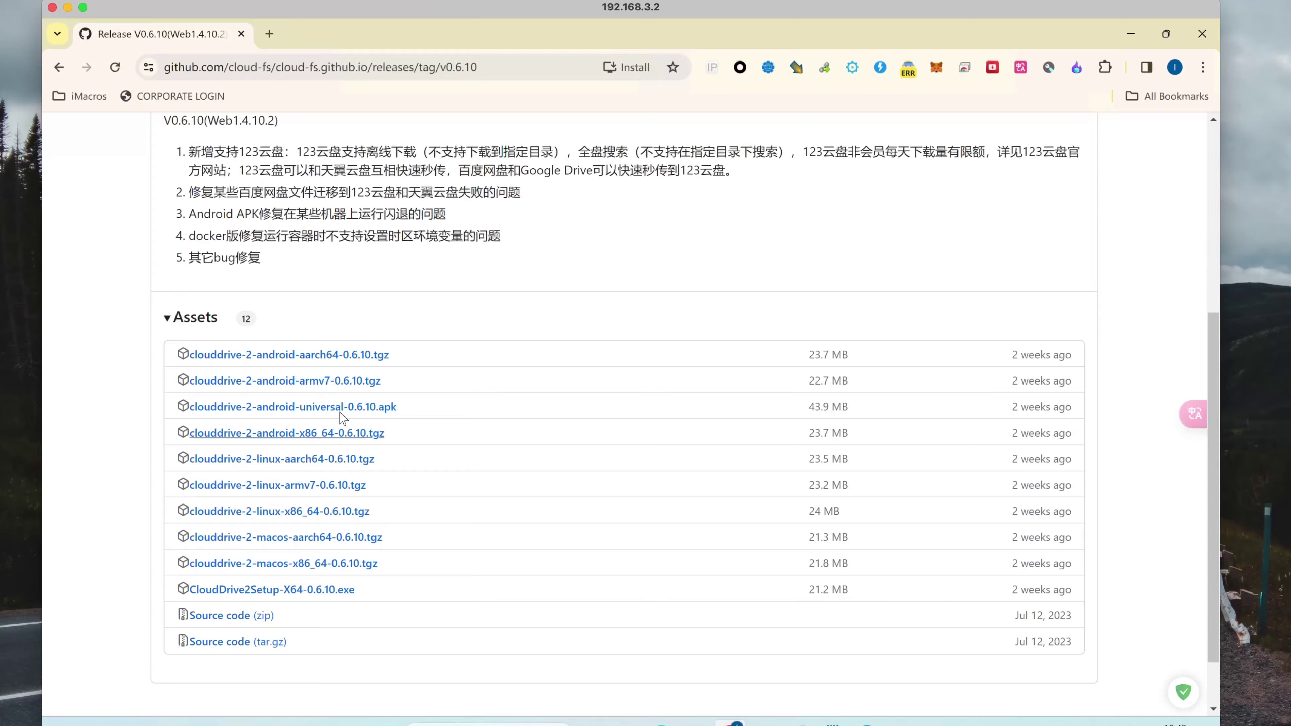
left_click(291, 590)
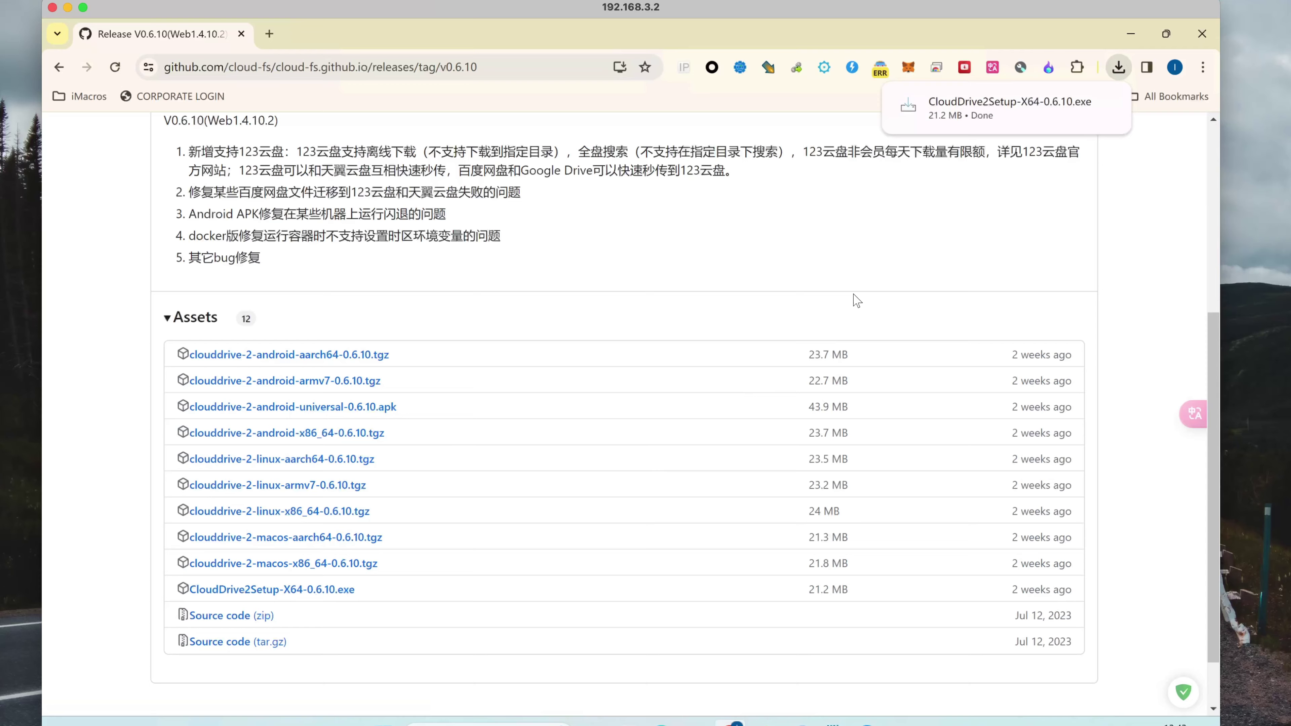
Run the downloaded CloudDrive2 installer with 简体中文 as its language and accept the licence agreement.
left_click(1051, 108)
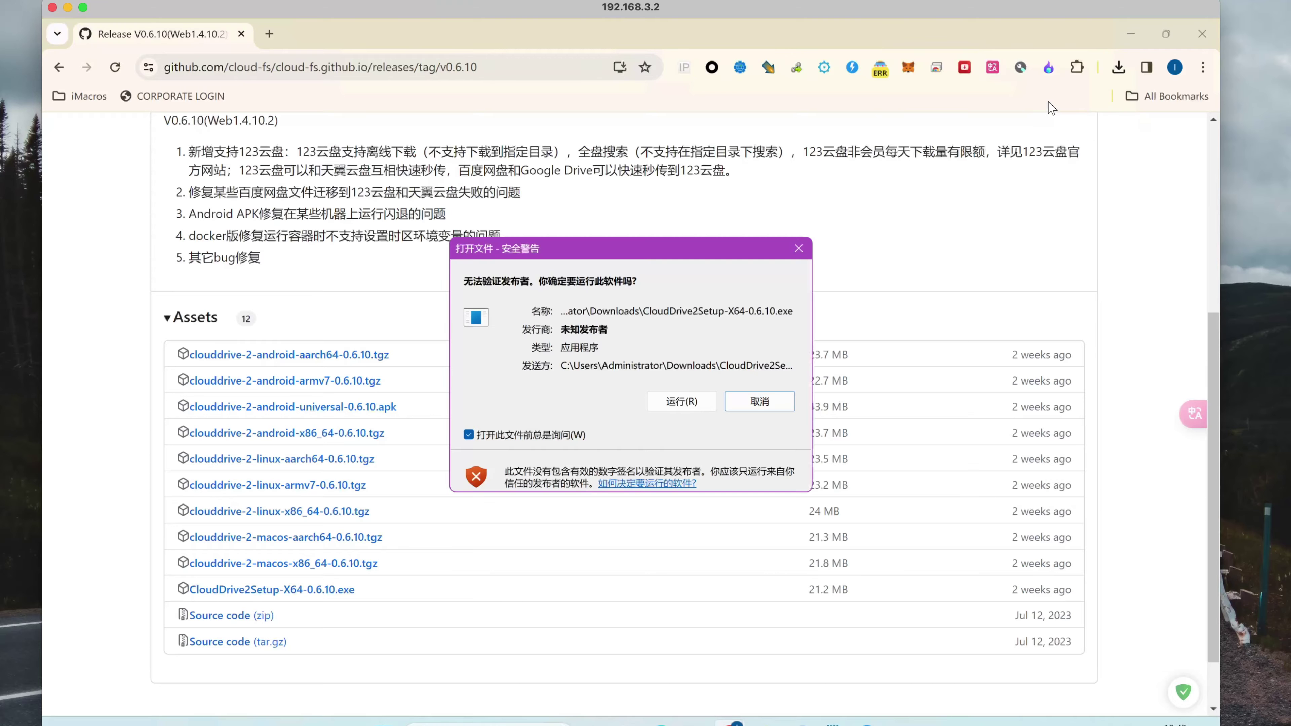
left_click(706, 402)
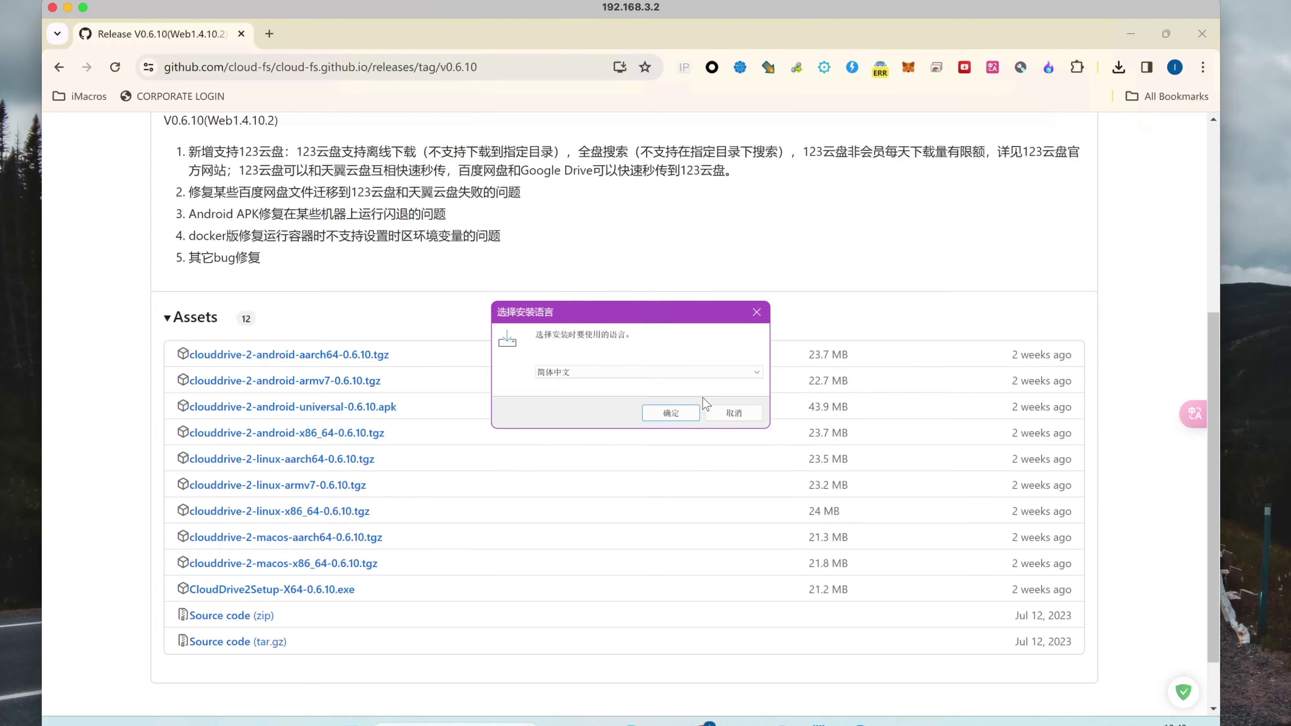
left_click(676, 413)
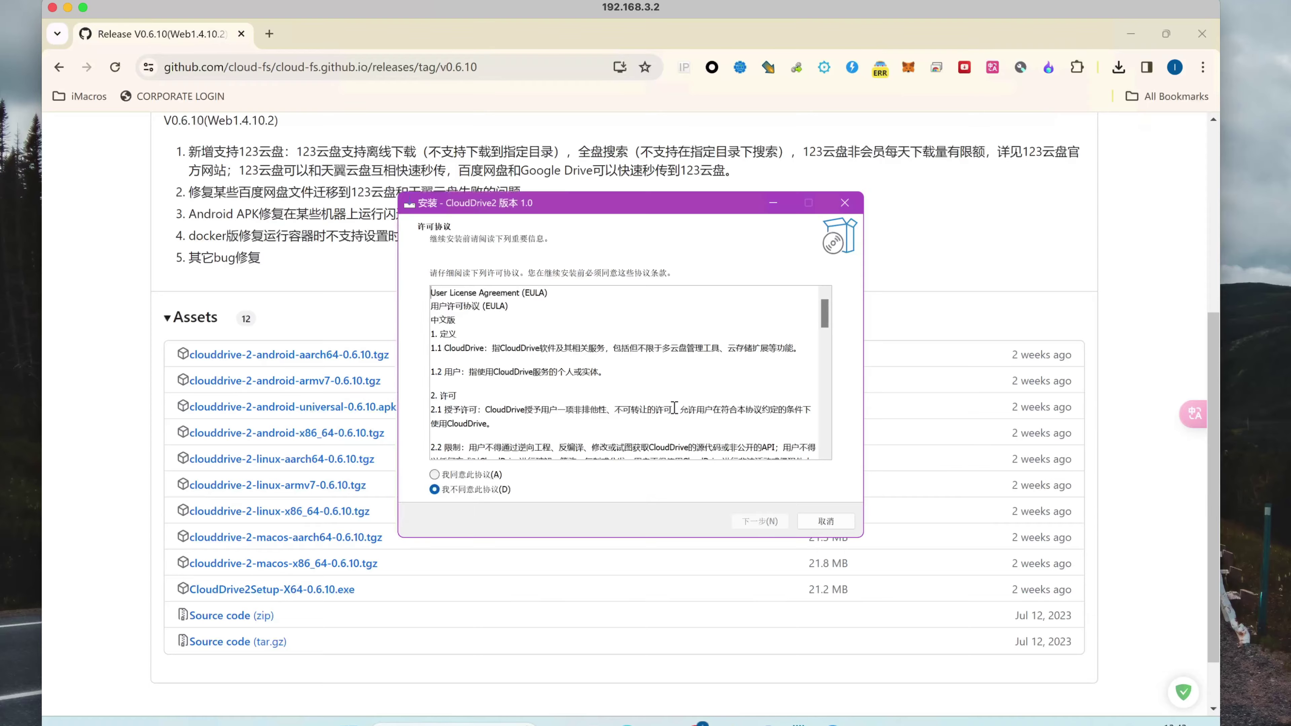
left_click(478, 475)
left_click(760, 521)
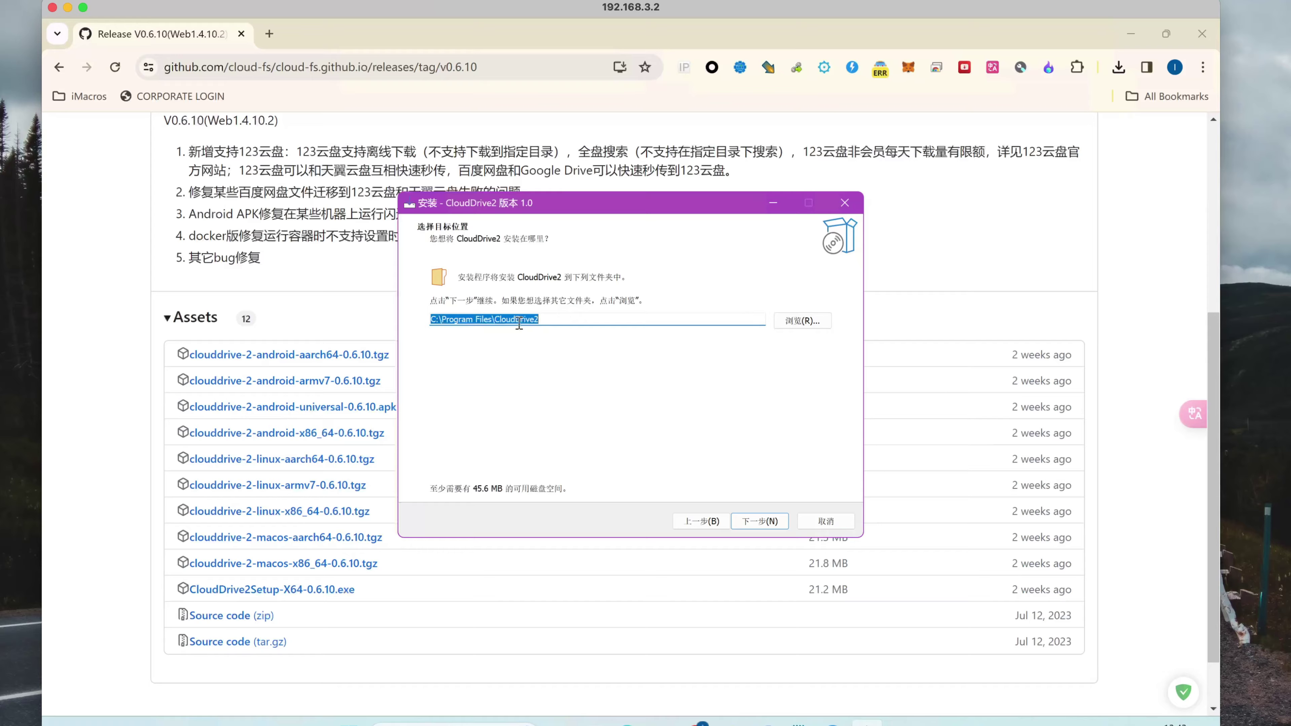
Install CloudDrive2 in C:\Program Files\CloudDrive2 with the default start menu folder, and finish with localhost:19798 set to open.
left_click(759, 522)
left_click(760, 521)
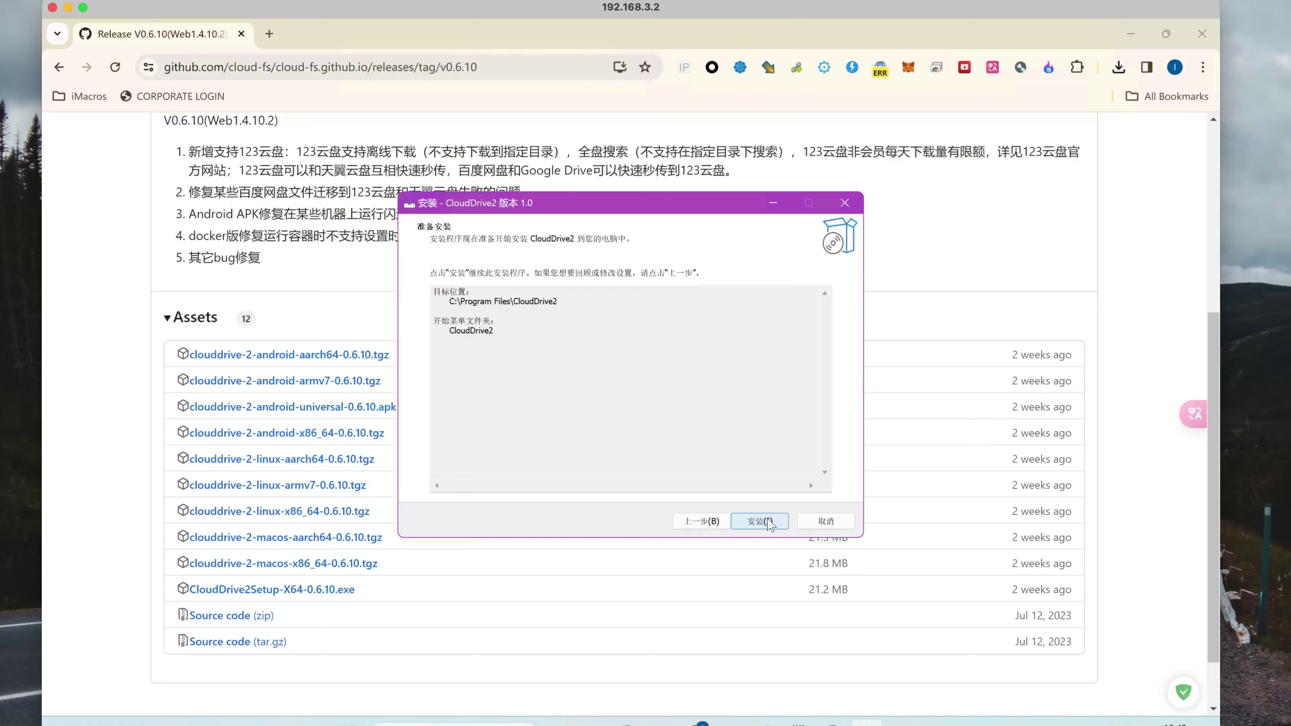
left_click(760, 521)
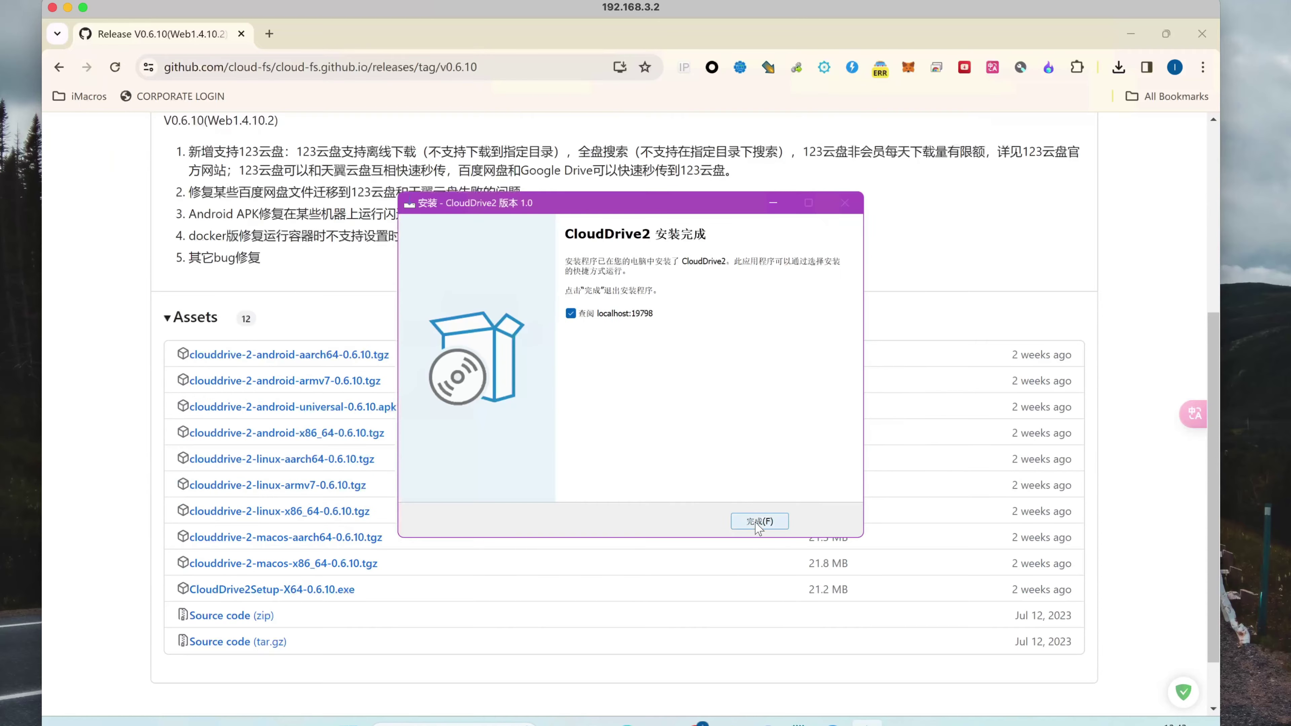
left_click(759, 521)
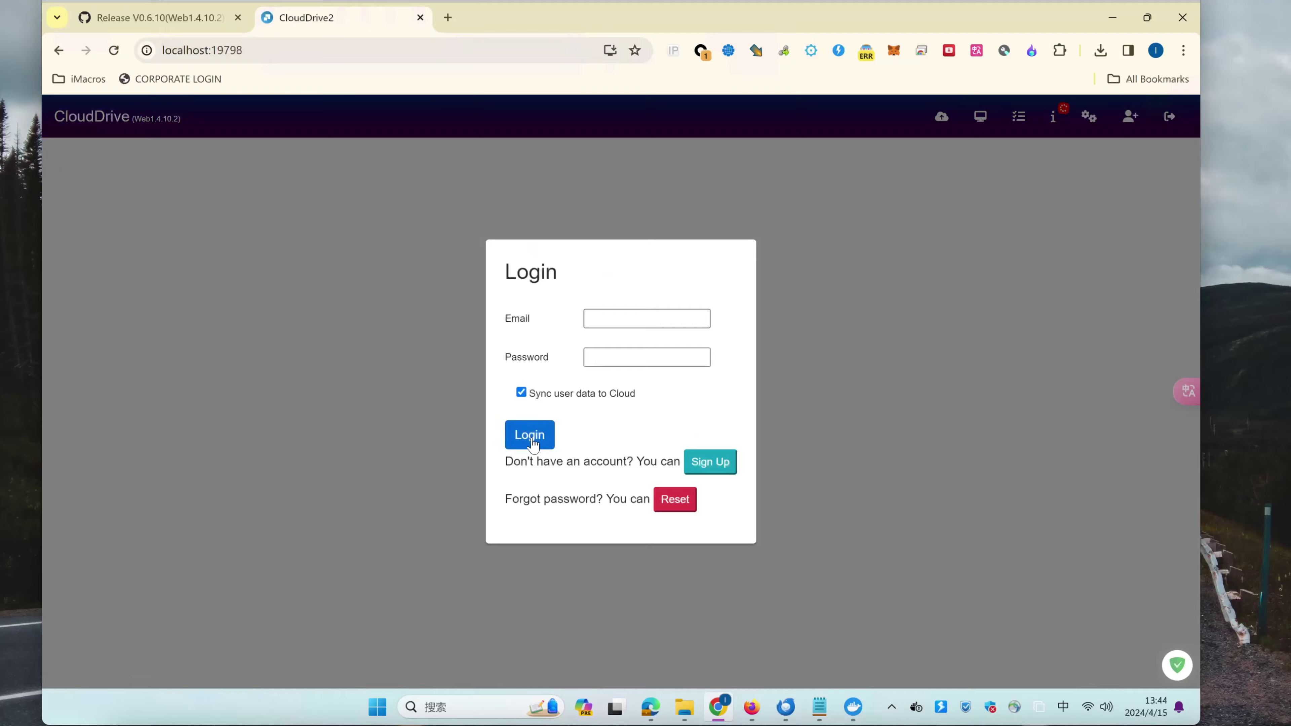
Register a new CloudDrive account by entering the e-mail address and the account password twice.
left_click(694, 469)
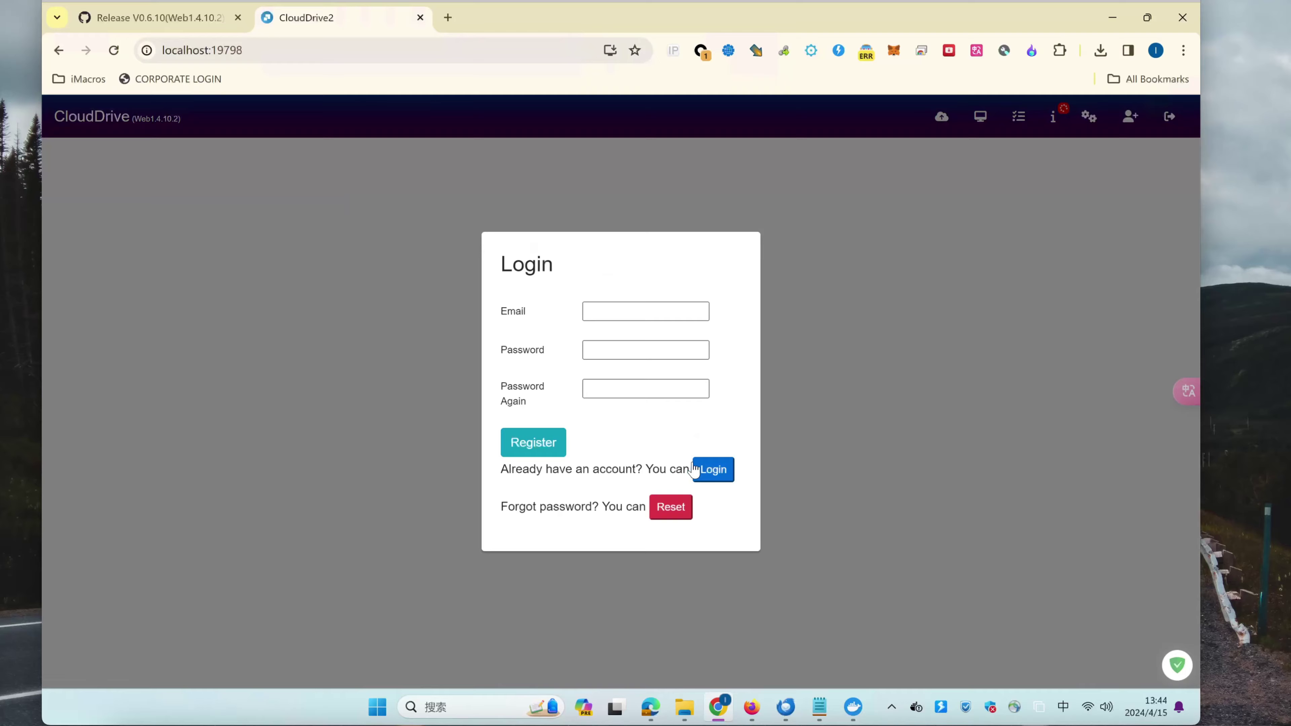
left_click(618, 317)
left_click(648, 349)
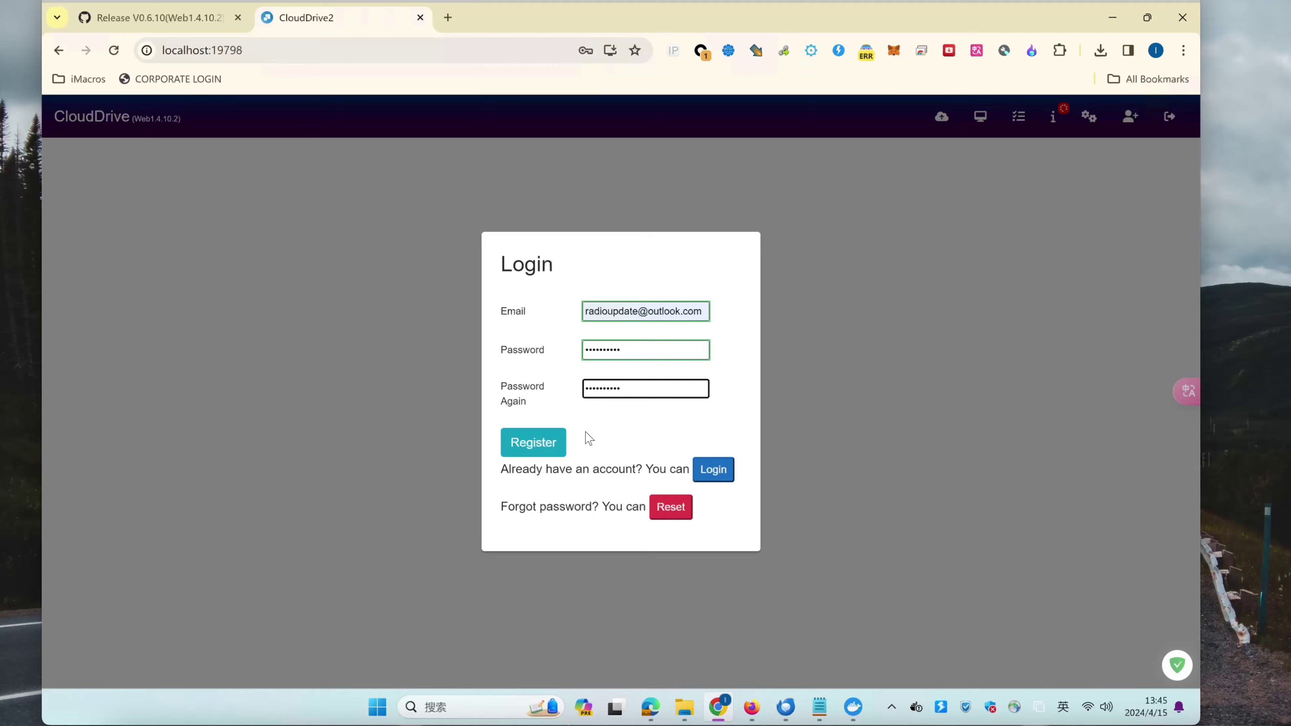
left_click(551, 446)
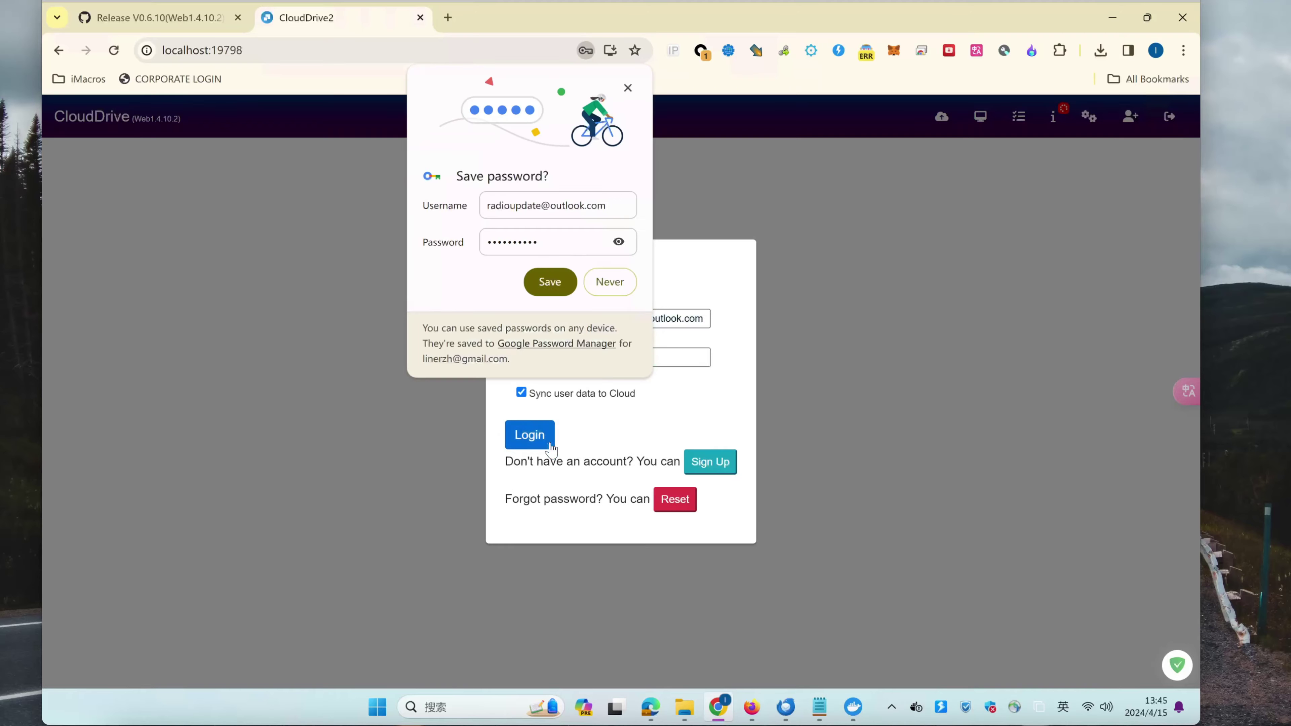
Save the account password in the browser and log in with the new account, with Sync user data to Cloud turned off.
left_click(549, 282)
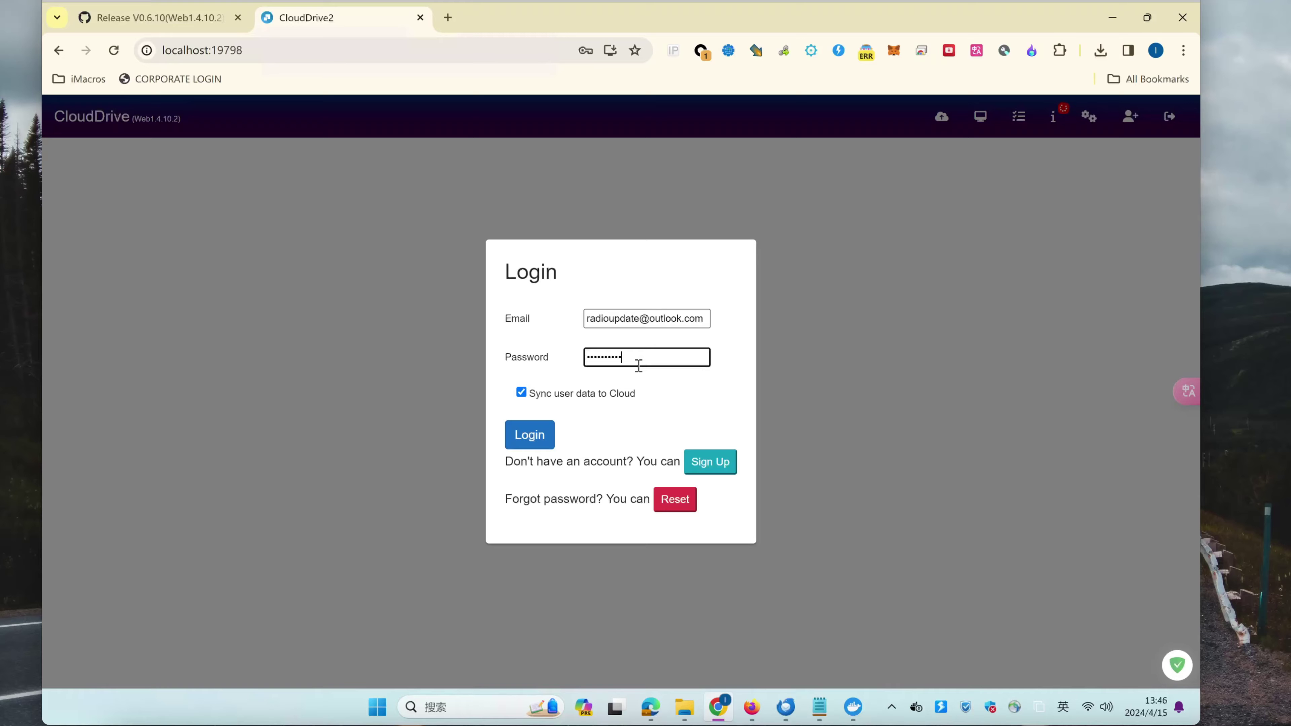
left_click(521, 392)
left_click(530, 435)
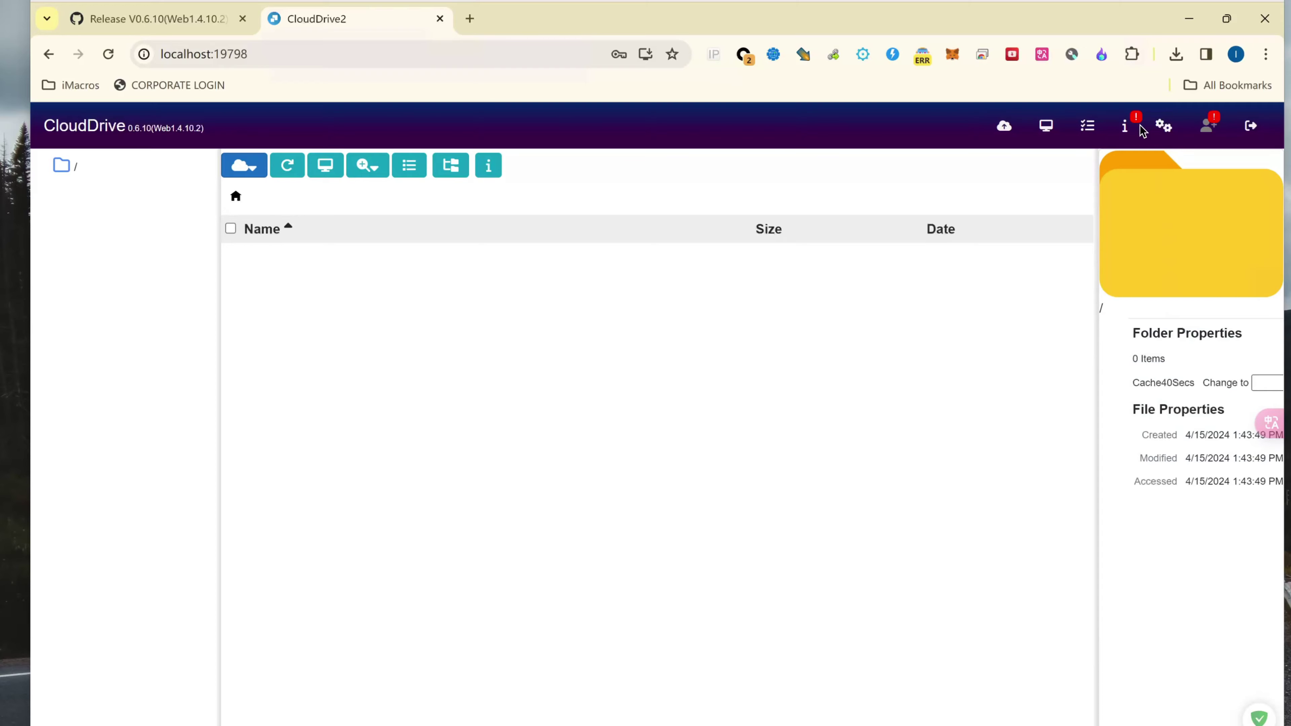
Open the System Status account confirmation and copy the confirm code from the CloudDrive Email Confirmation message.
left_click(1127, 126)
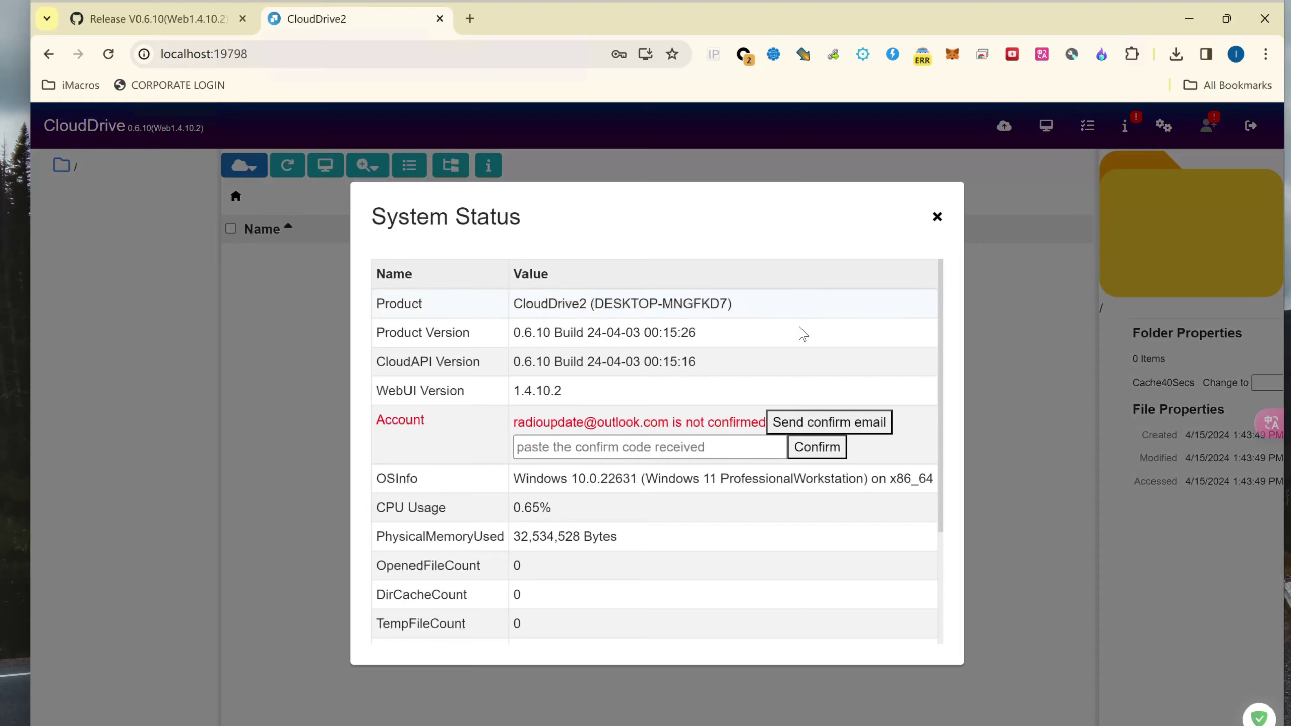
left_click(629, 449)
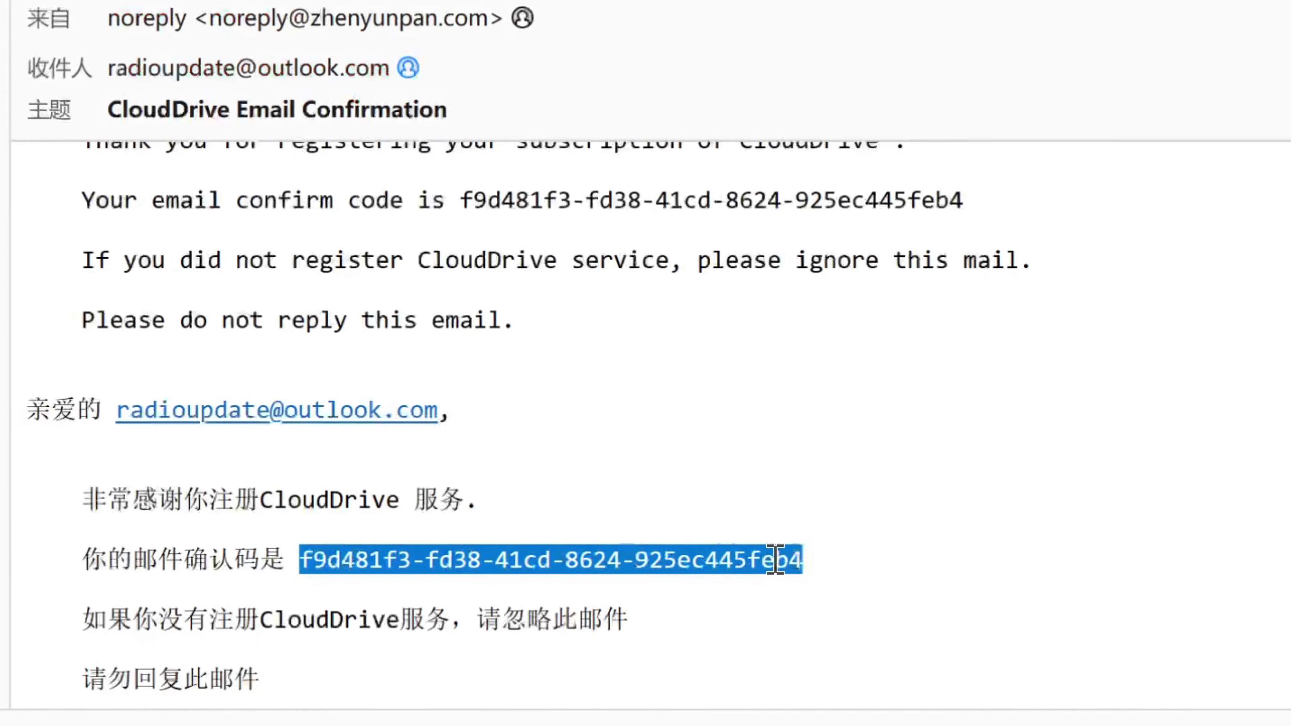
right_click(783, 555)
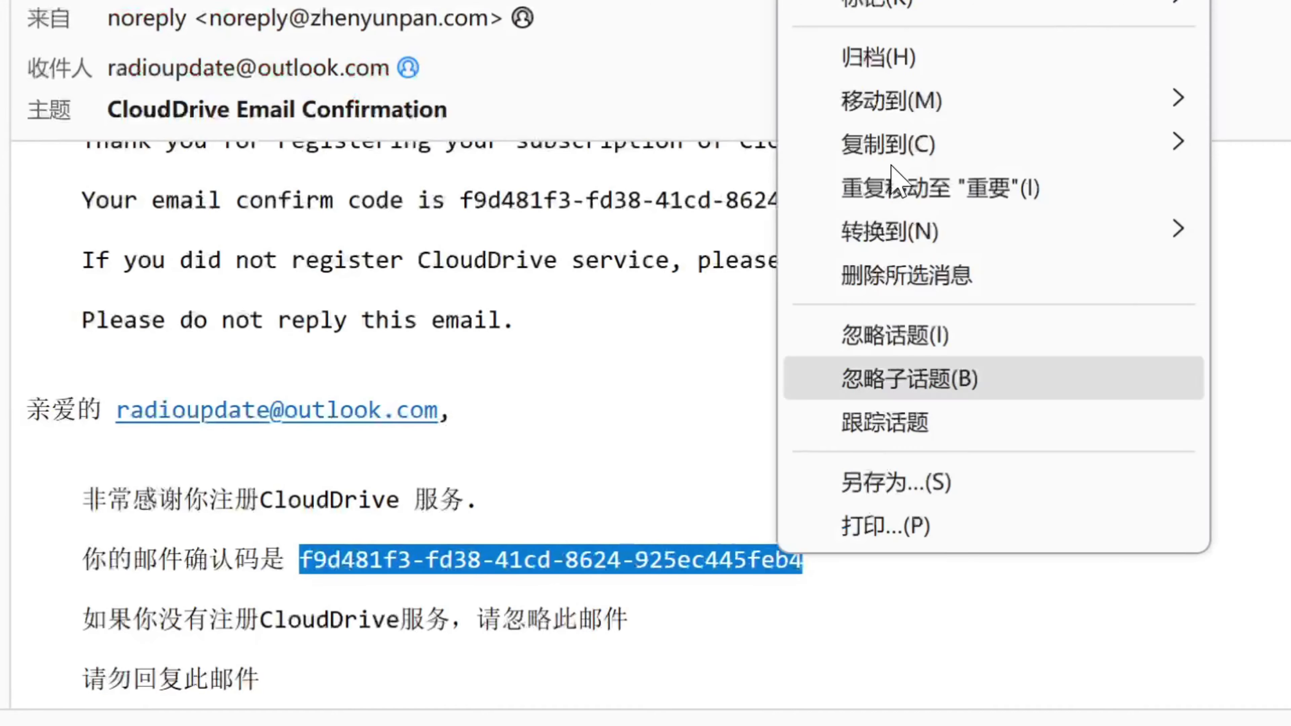
key("Escape")
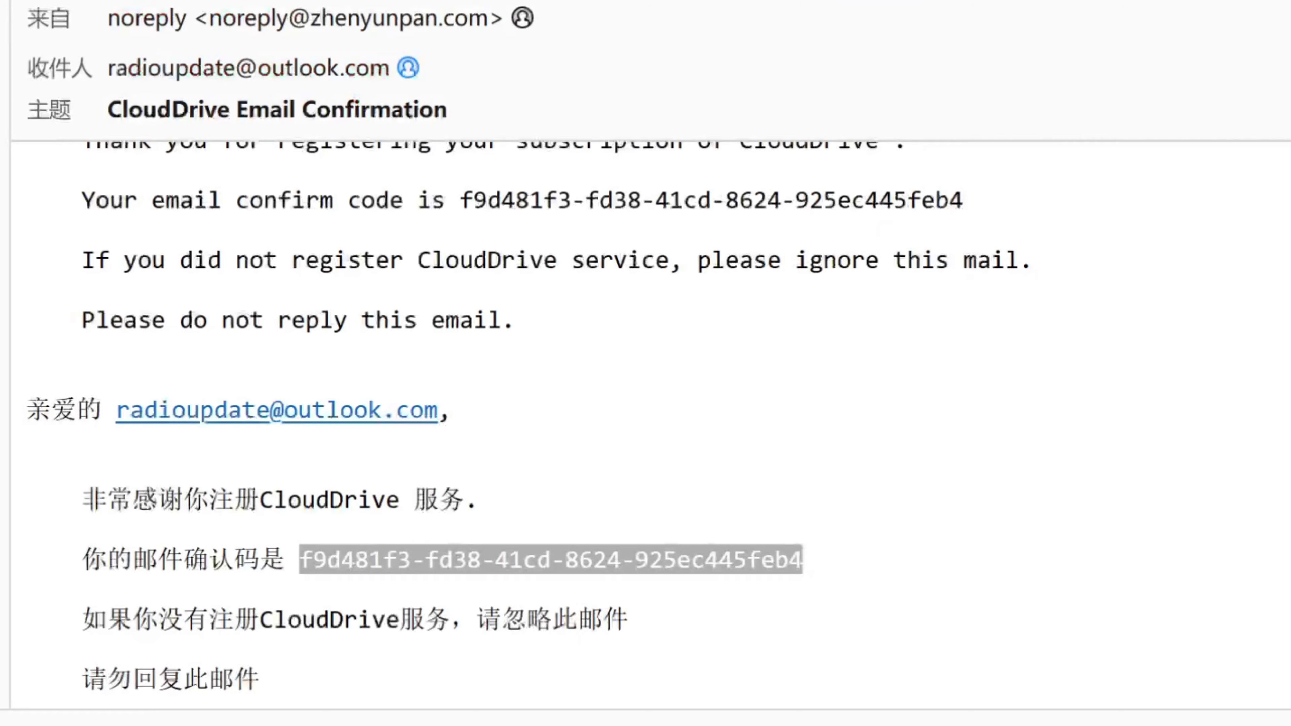
left_click(1153, 577)
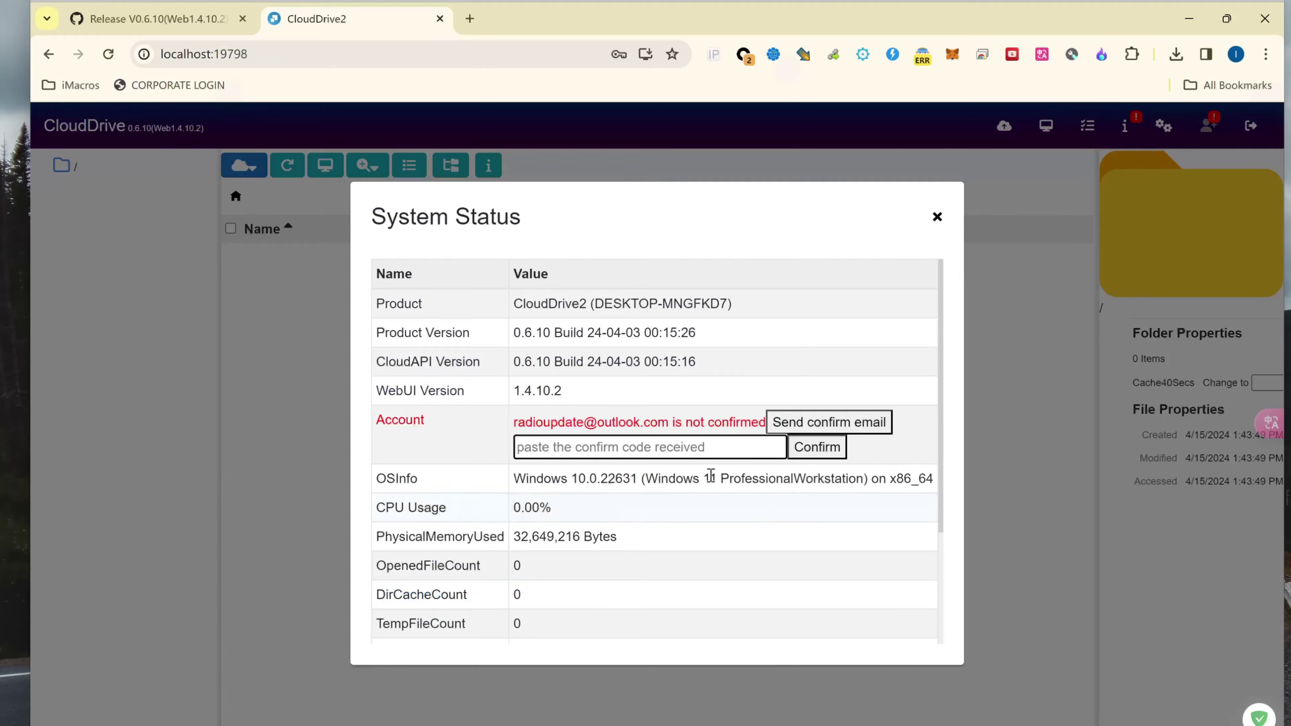
Paste the e-mail confirm code into the account's confirmation field, confirm it and close System Status.
right_click(685, 446)
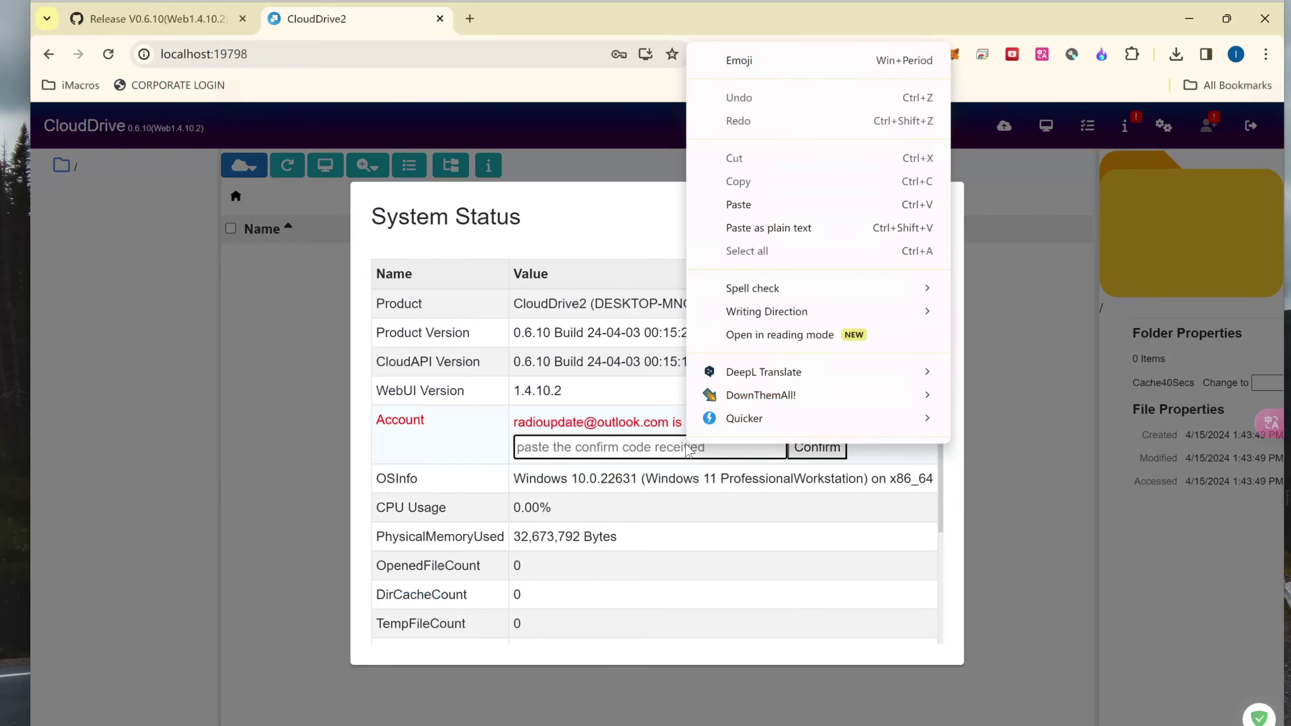
left_click(776, 203)
left_click(820, 450)
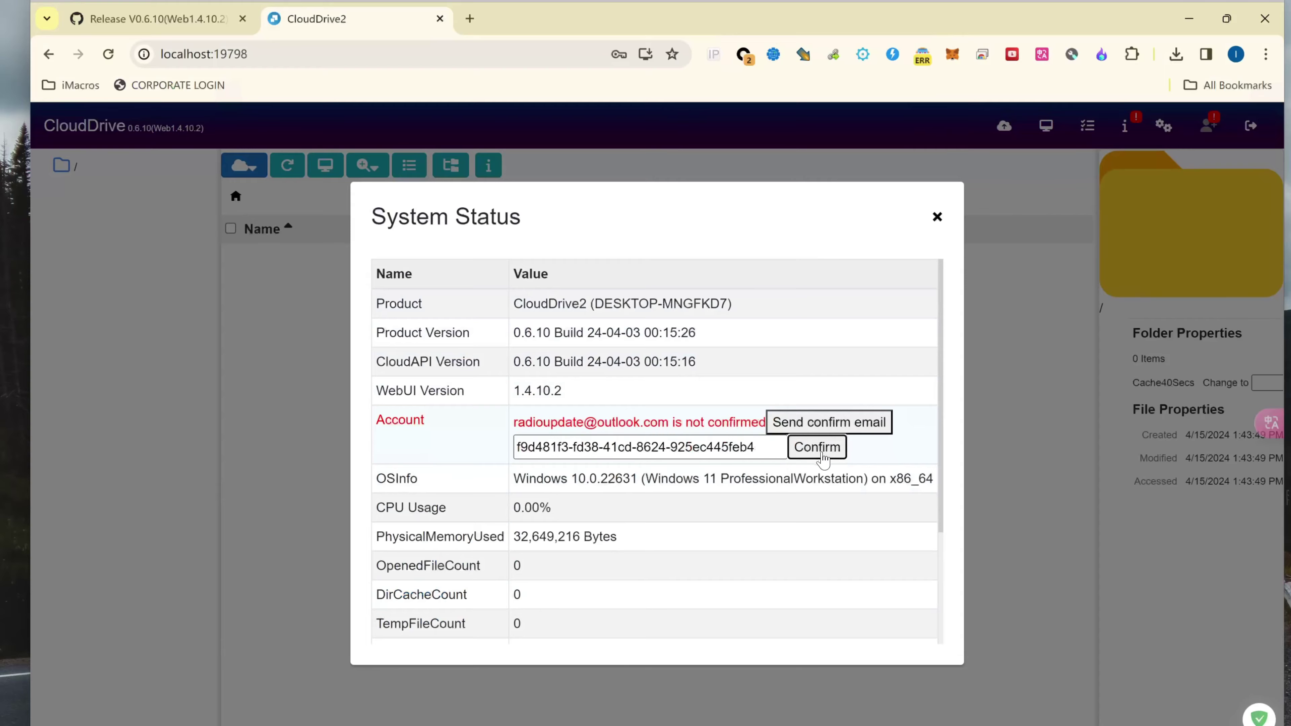
left_click(935, 222)
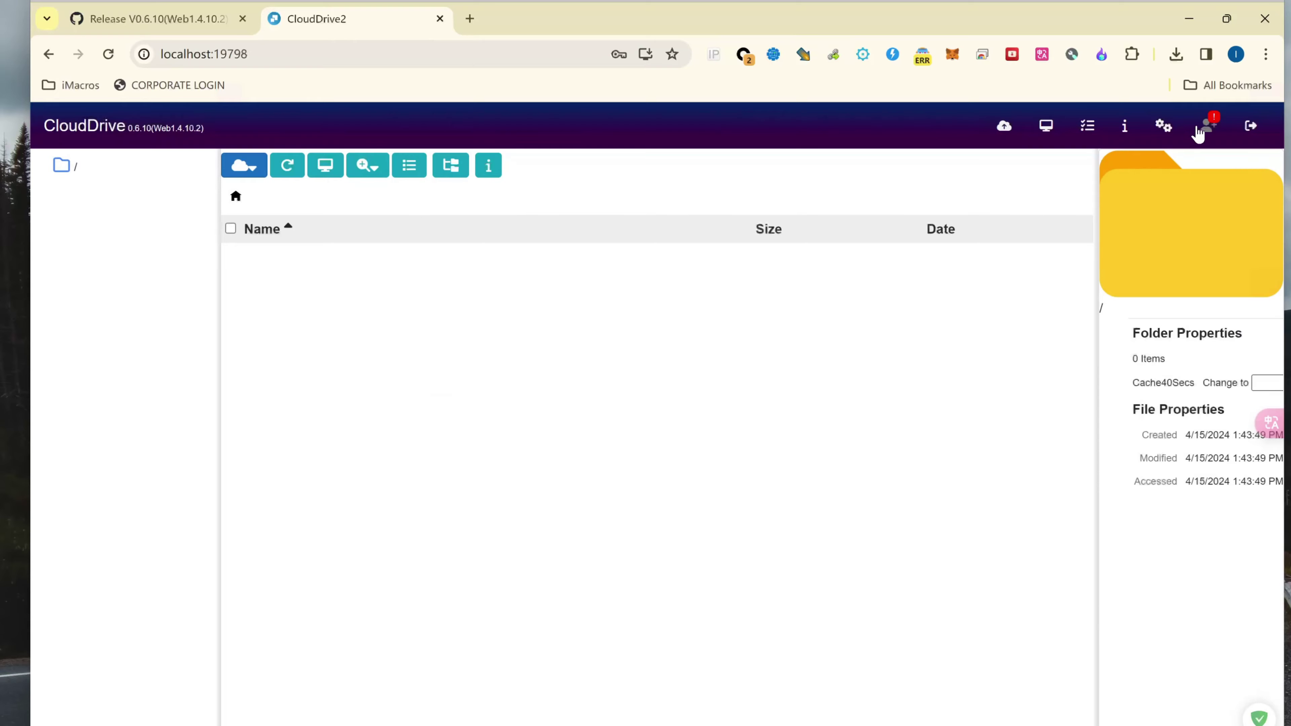
Review the membership information and the available plans, and close the Membership window.
left_click(1203, 131)
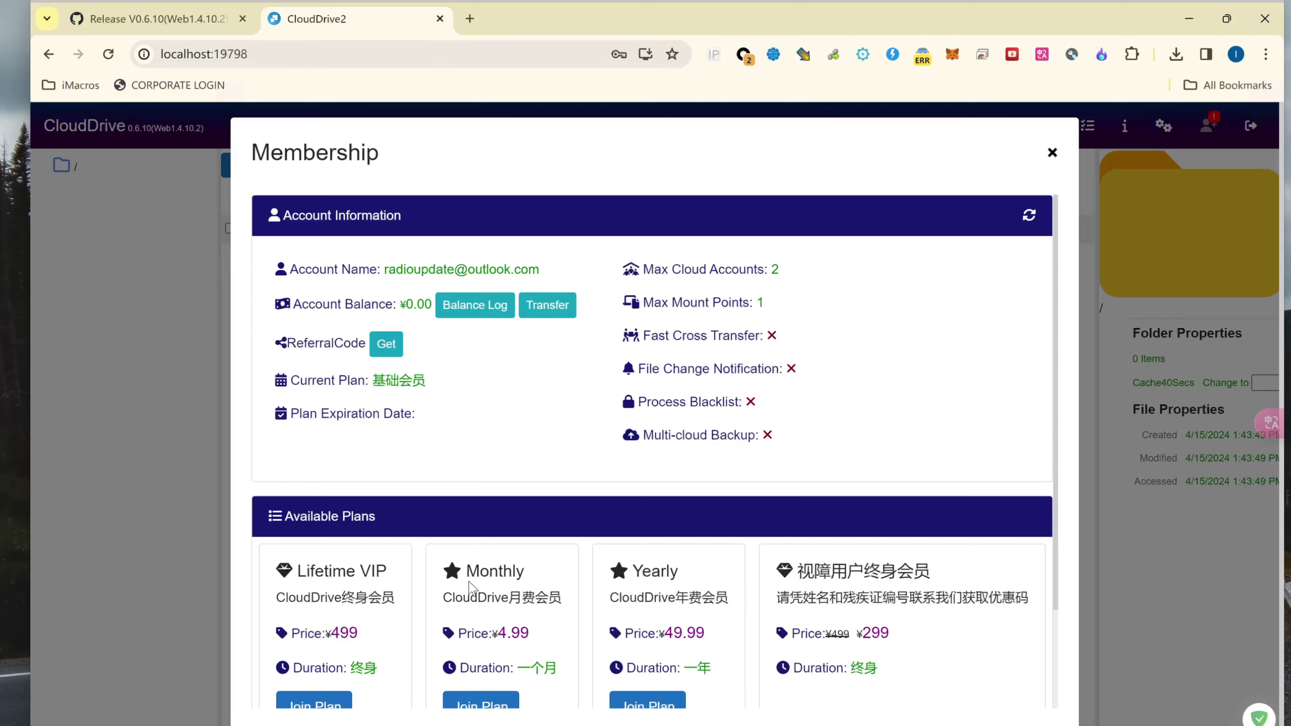
scroll(469, 581, "down", 2)
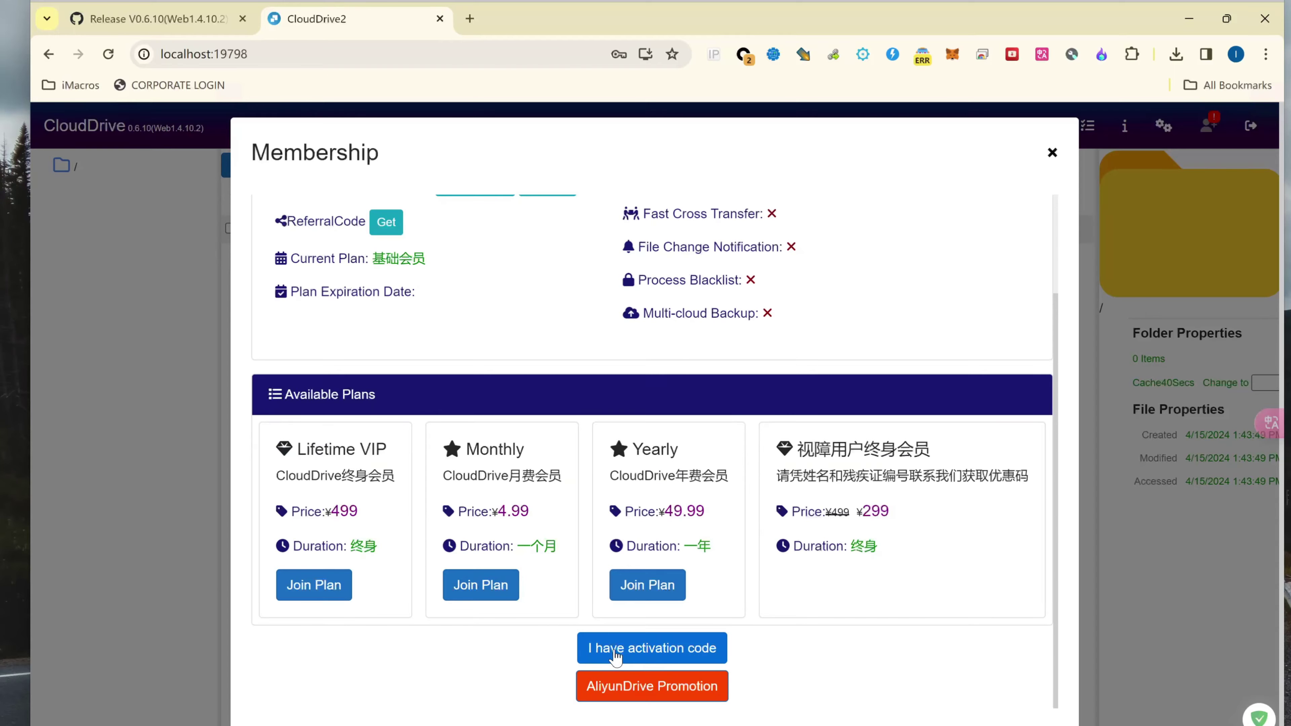
left_click(1052, 153)
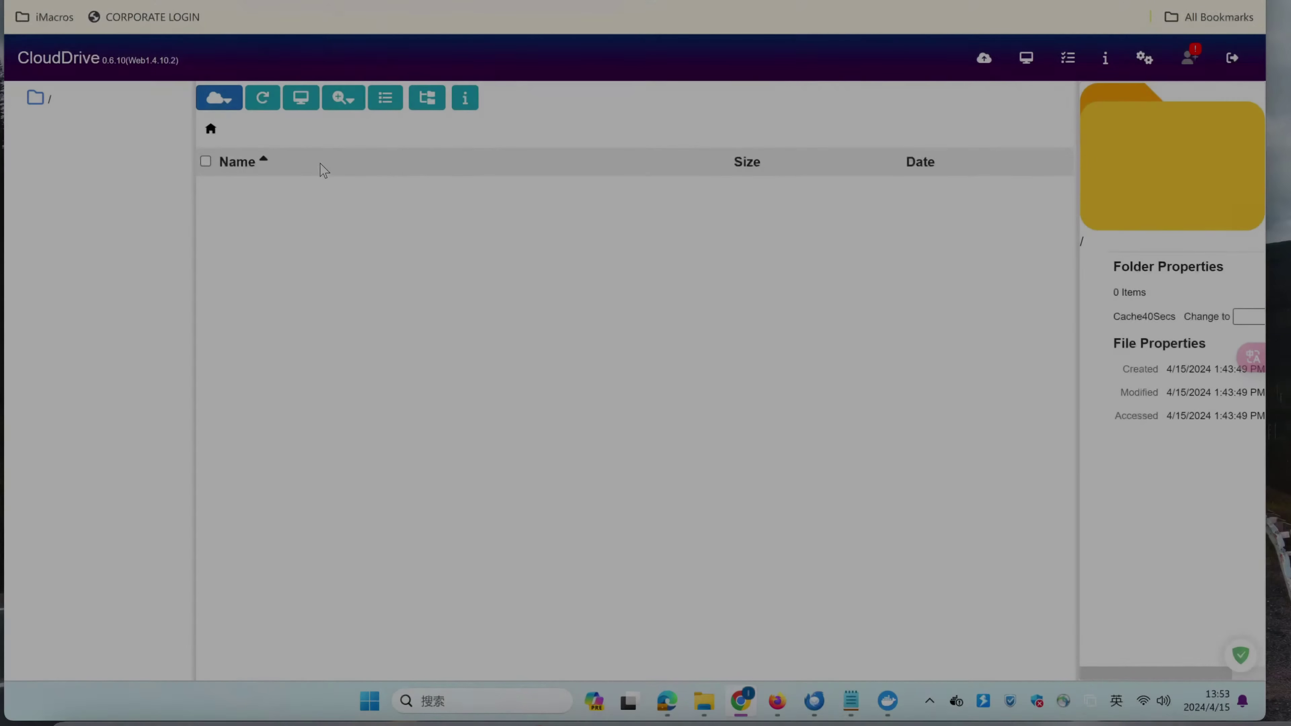
Choose WebDAV as the cloud service to add and open its login form.
left_click(251, 171)
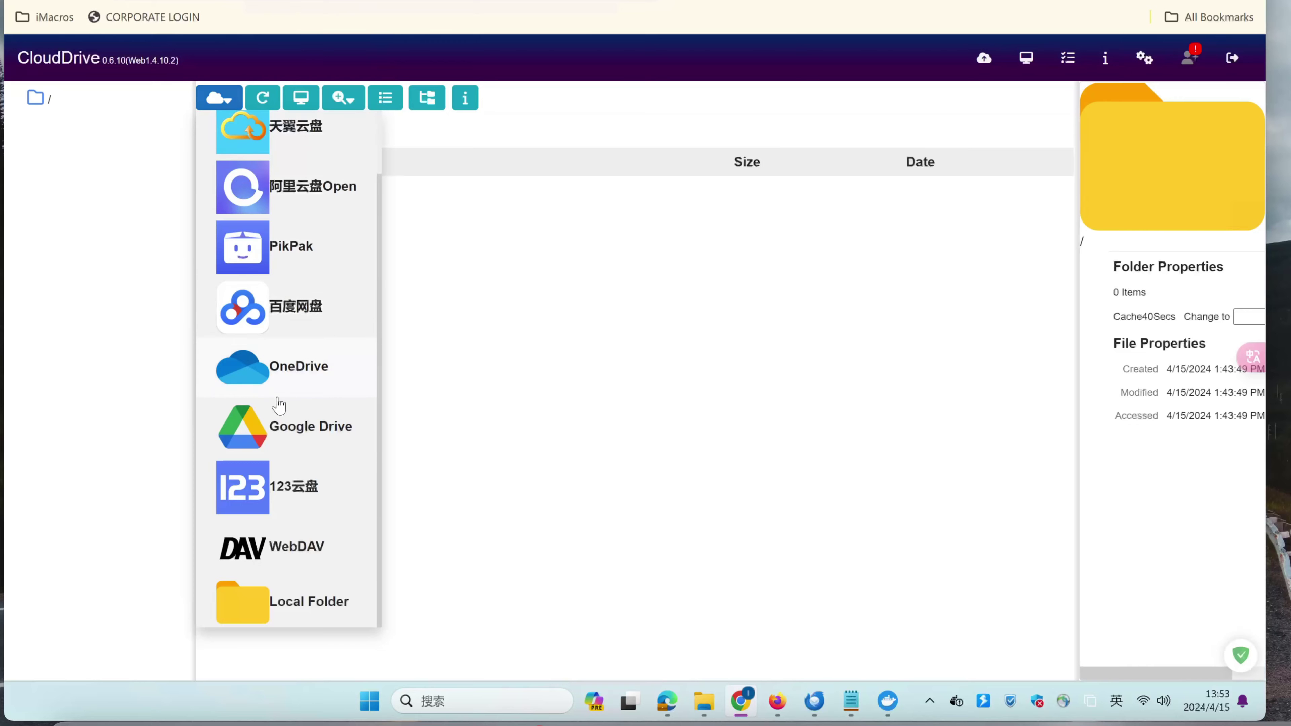
left_click(285, 547)
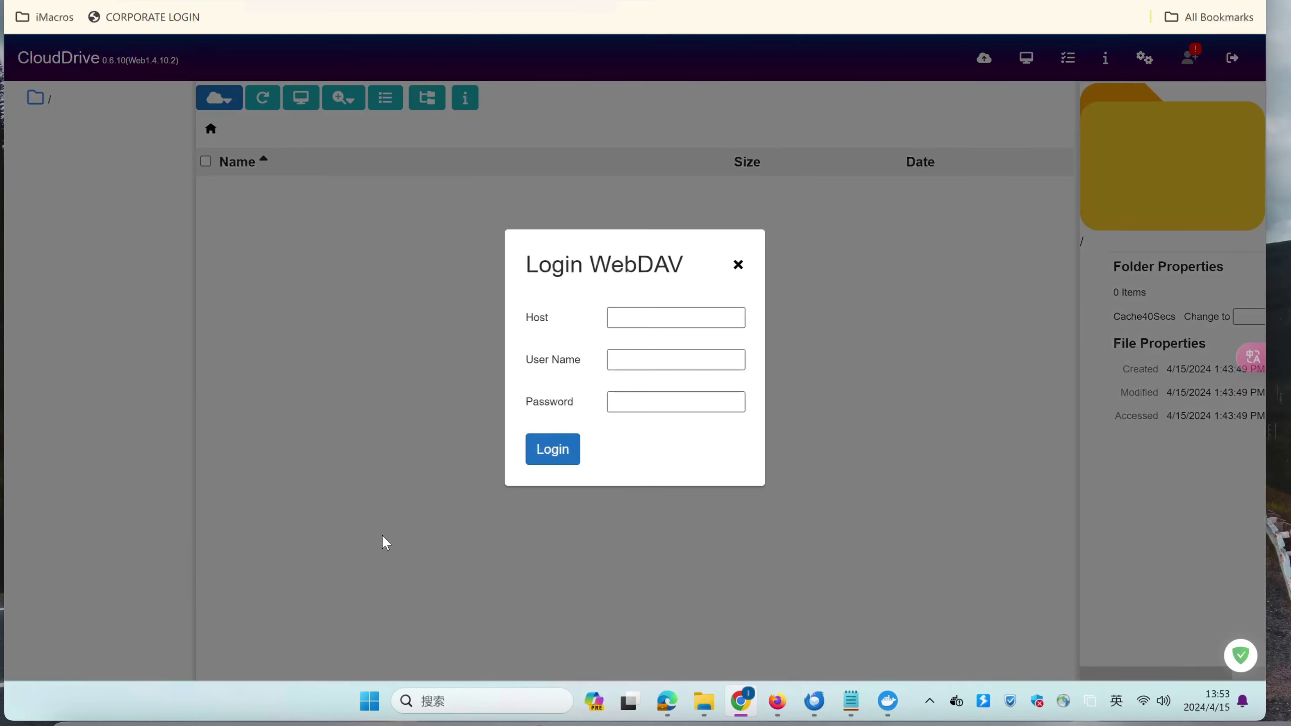
left_click(639, 315)
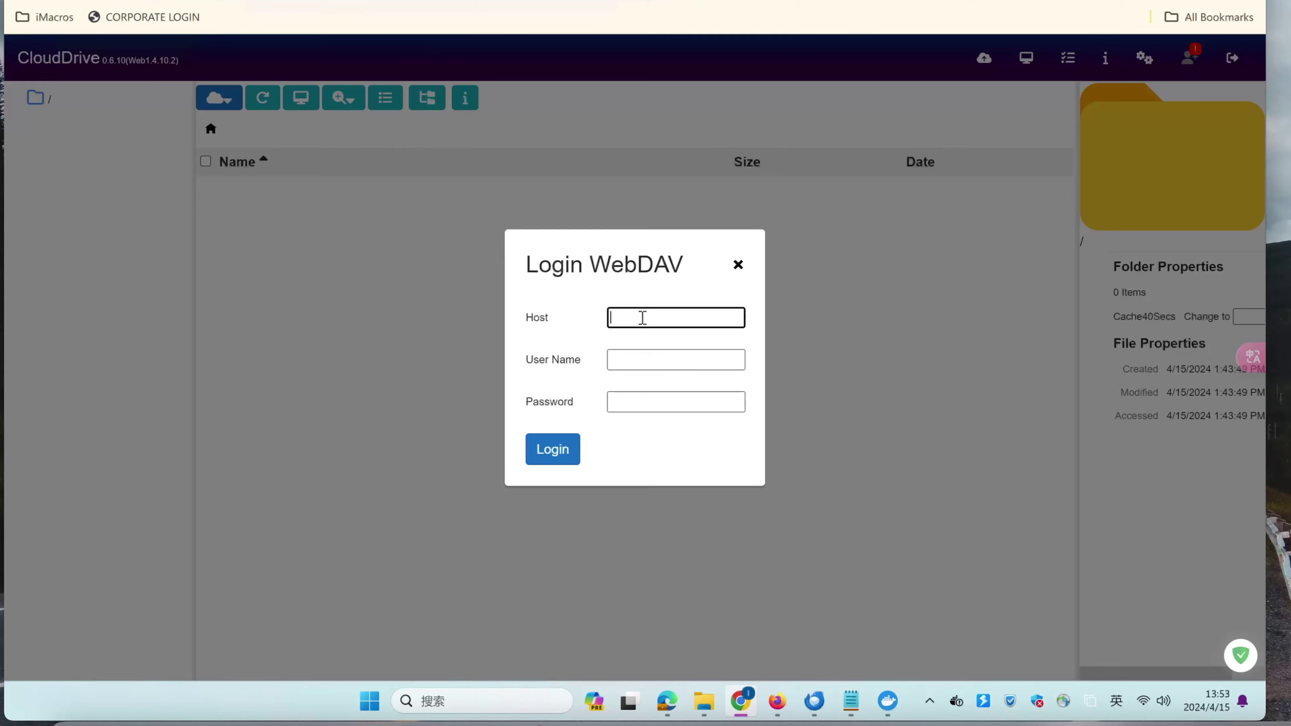
left_click(630, 357)
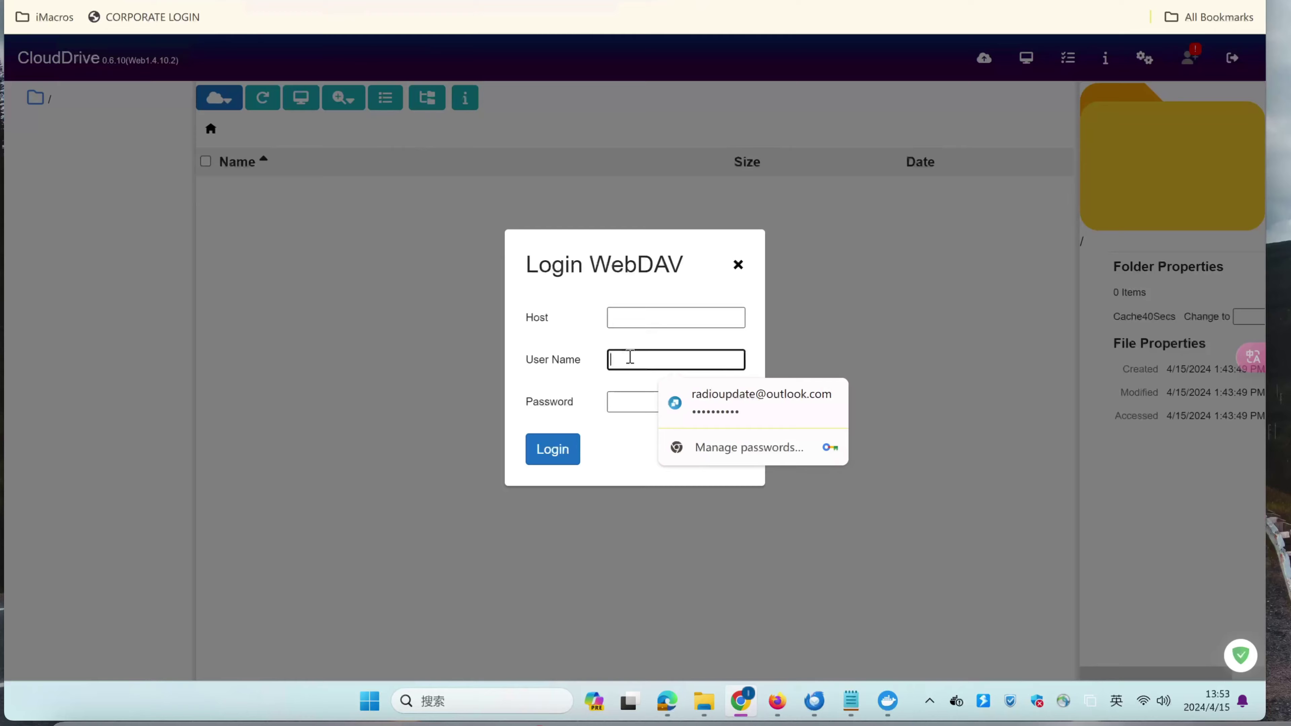
left_click(614, 402)
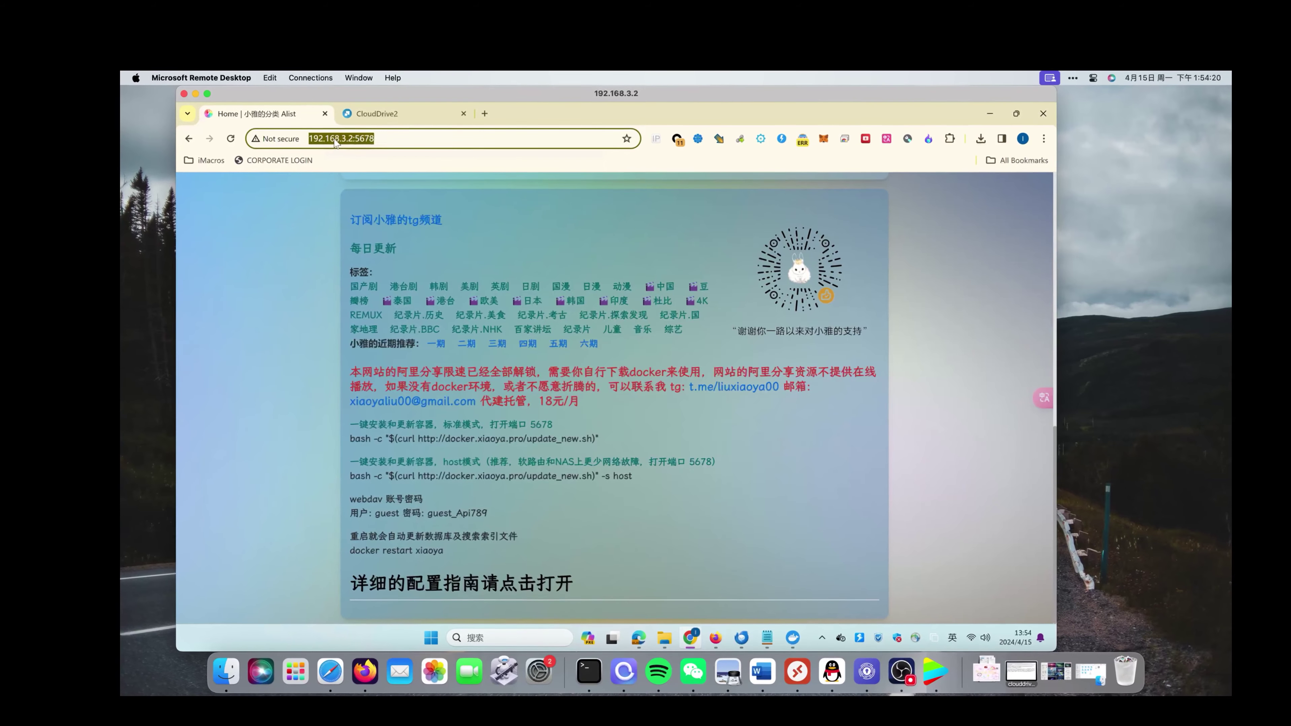
right_click(320, 131)
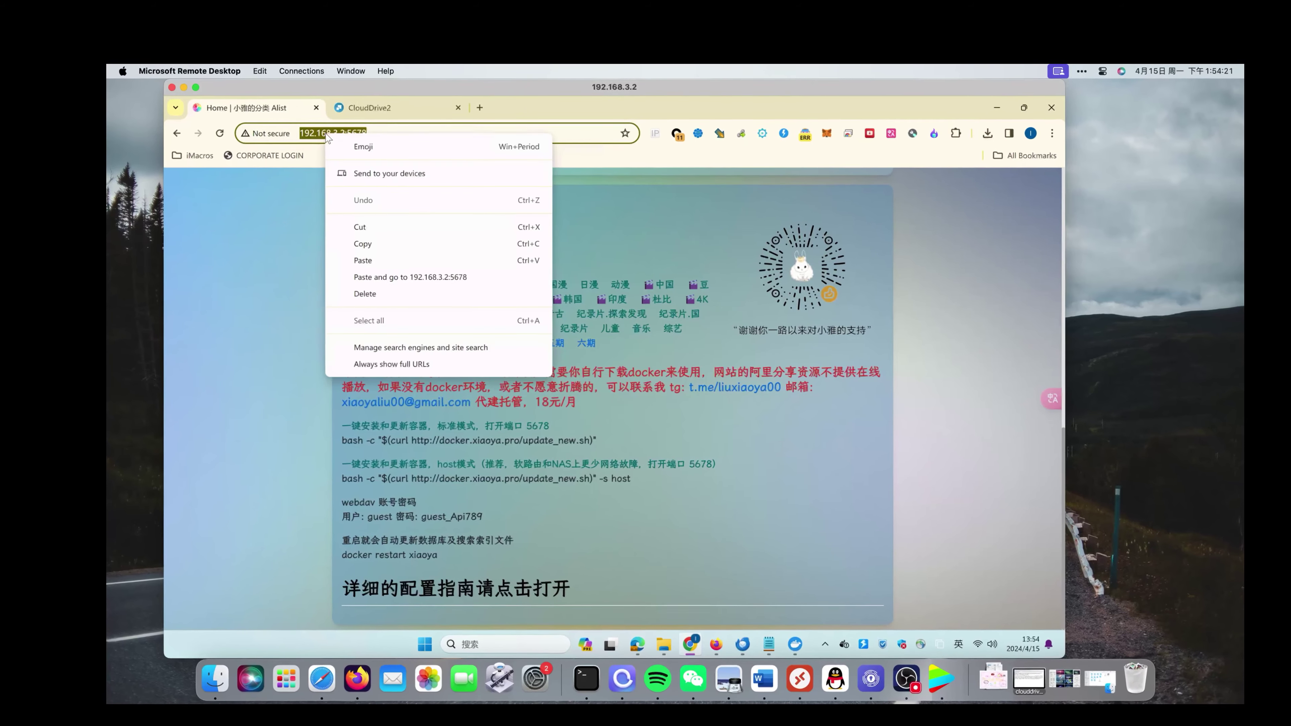
left_click(356, 241)
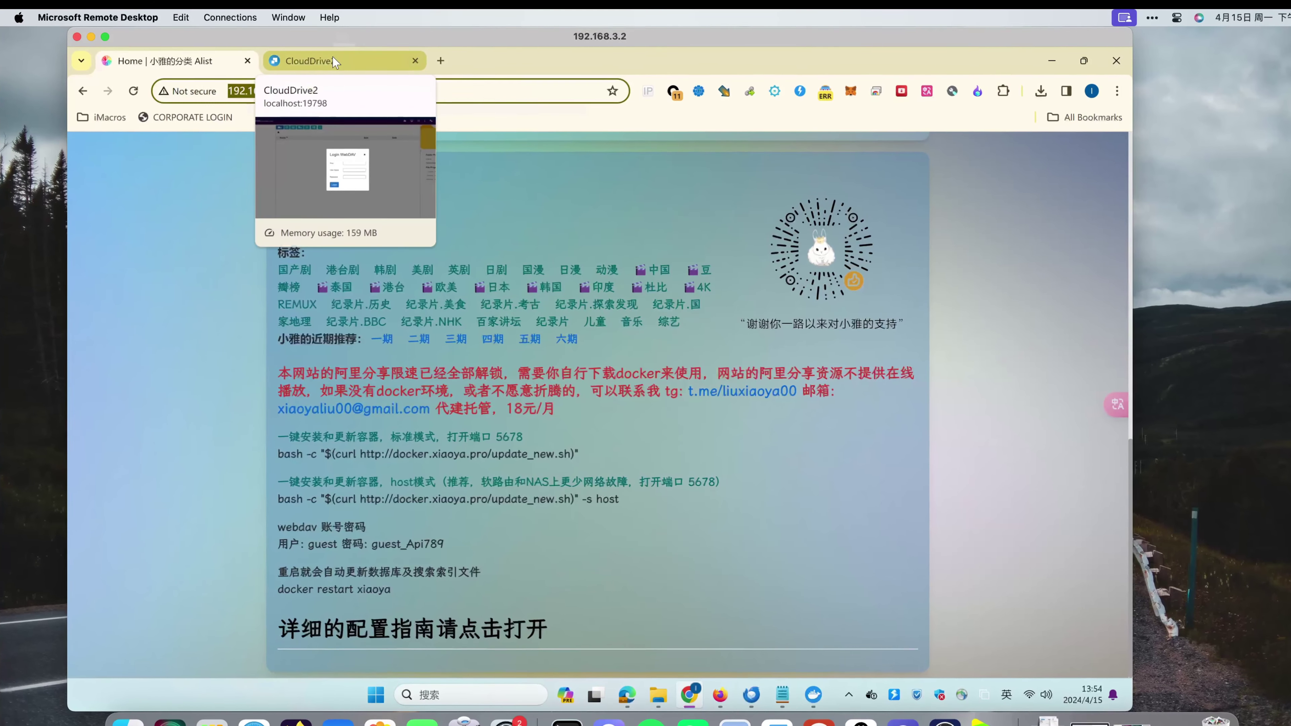
left_click(357, 78)
left_click(612, 371)
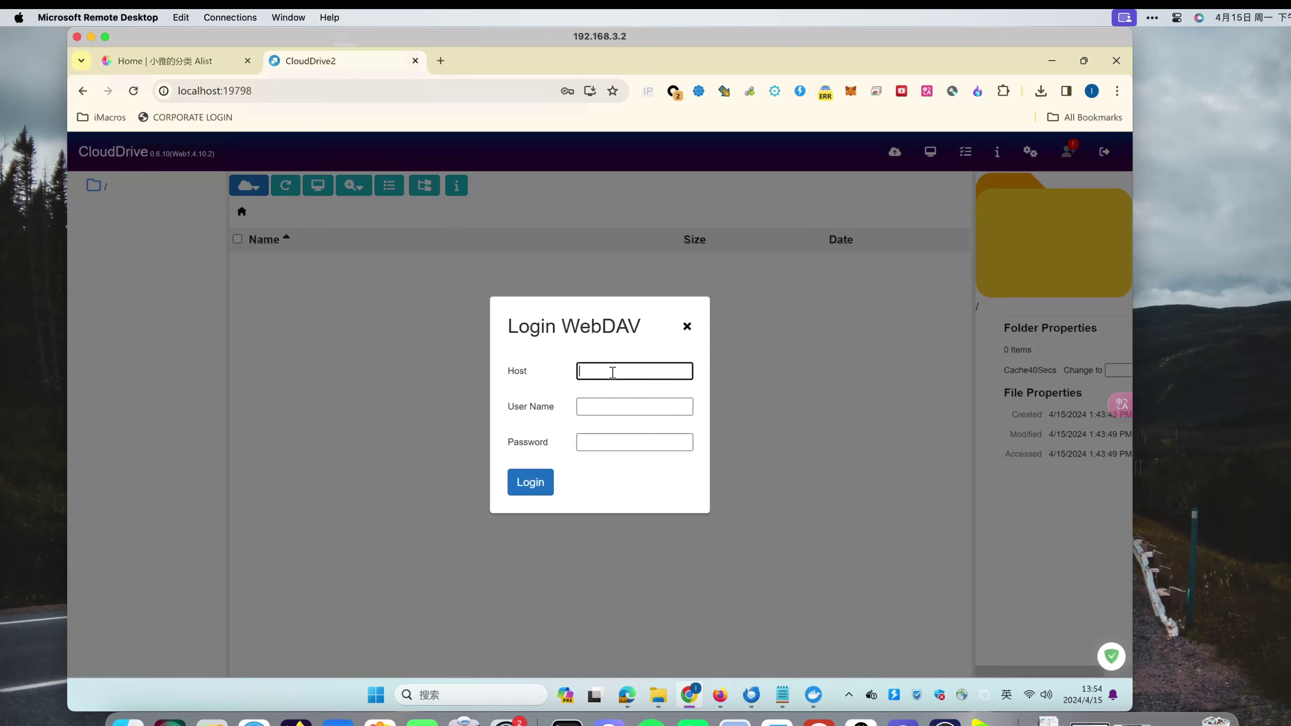
right_click(613, 372)
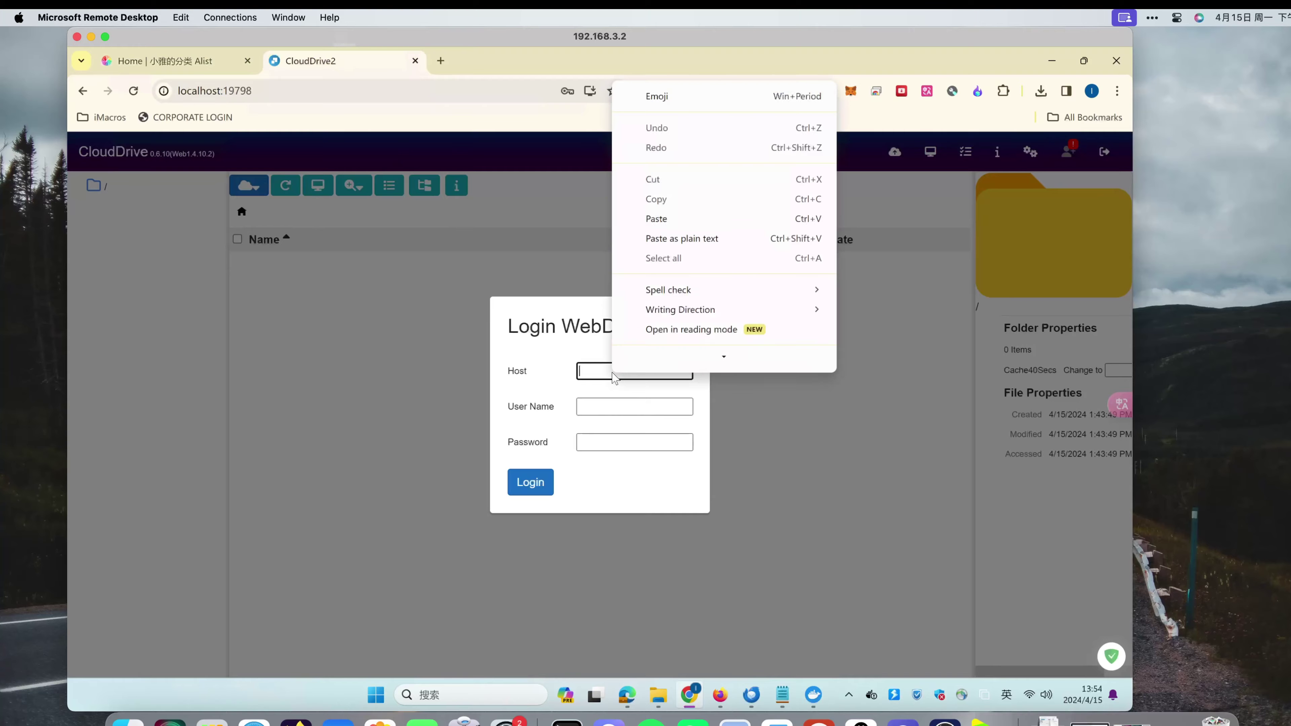
left_click(655, 232)
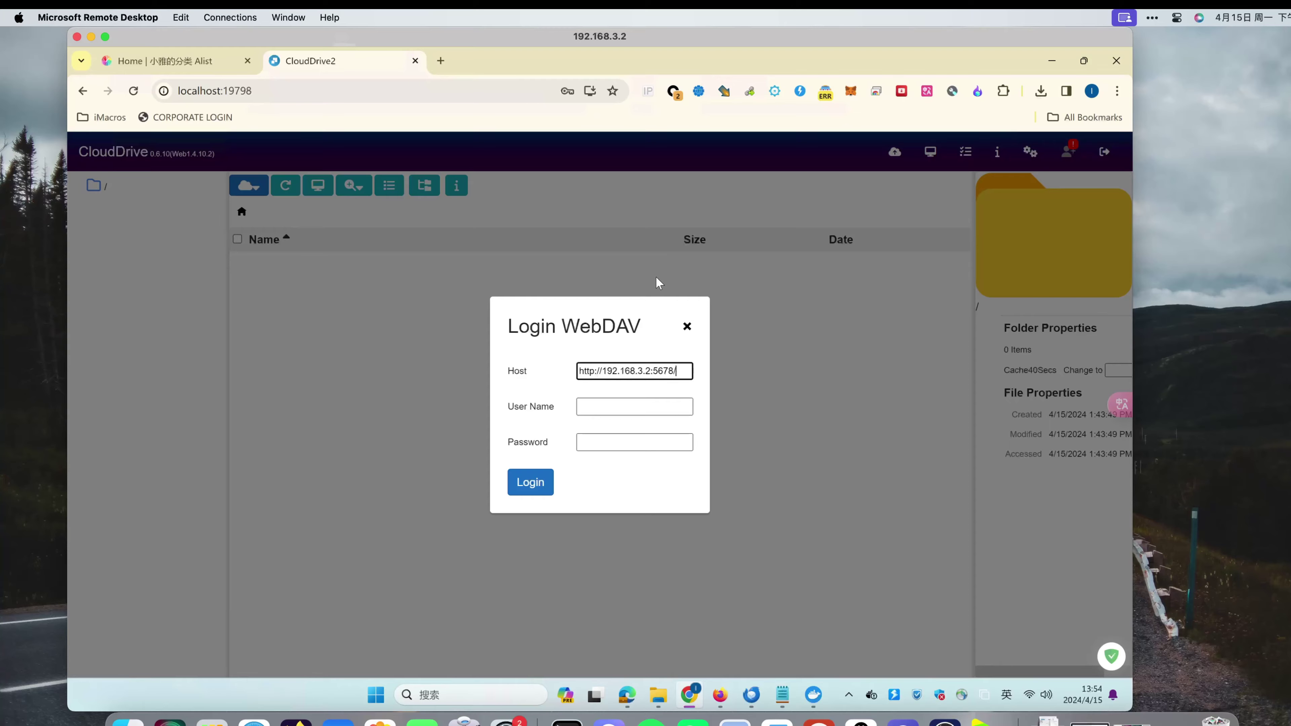
type("dav")
Copy the WebDAV user name from the Alist page and set the login's User Name to guest.
left_click(646, 406)
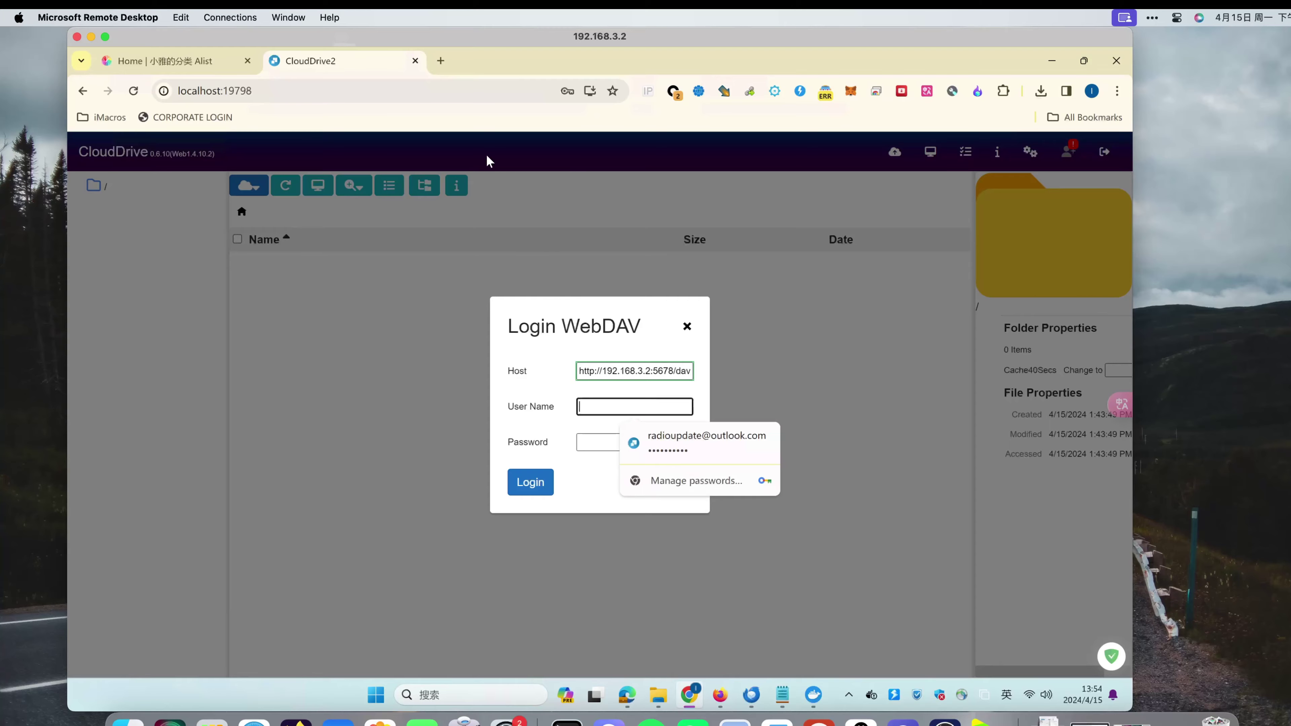
left_click(224, 61)
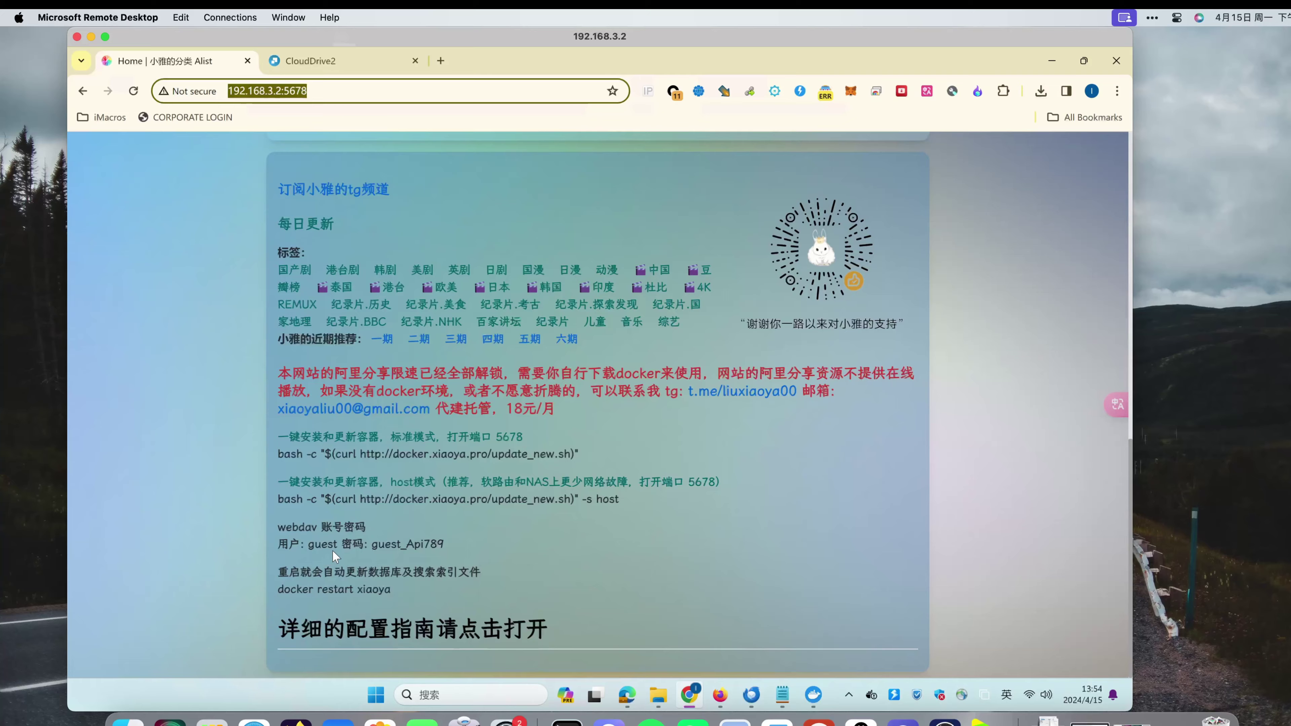
left_click_drag(372, 543, 445, 544)
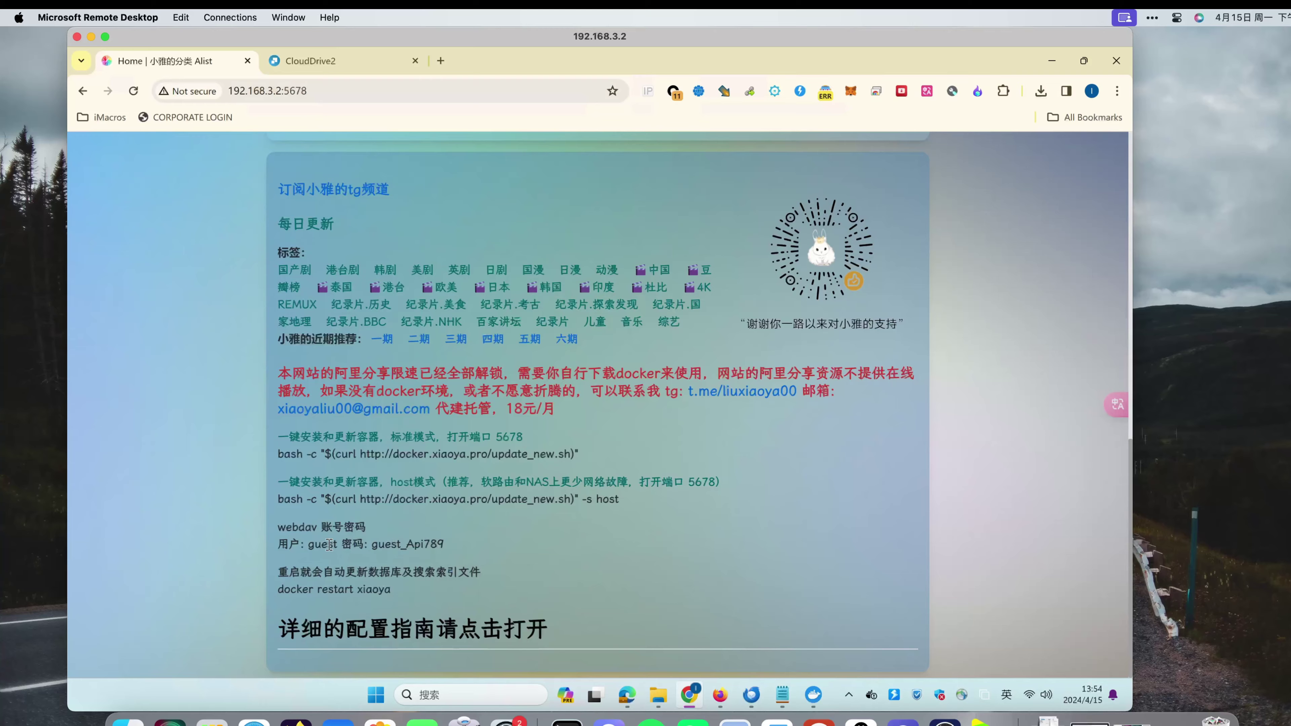
double_click(331, 544)
right_click(329, 544)
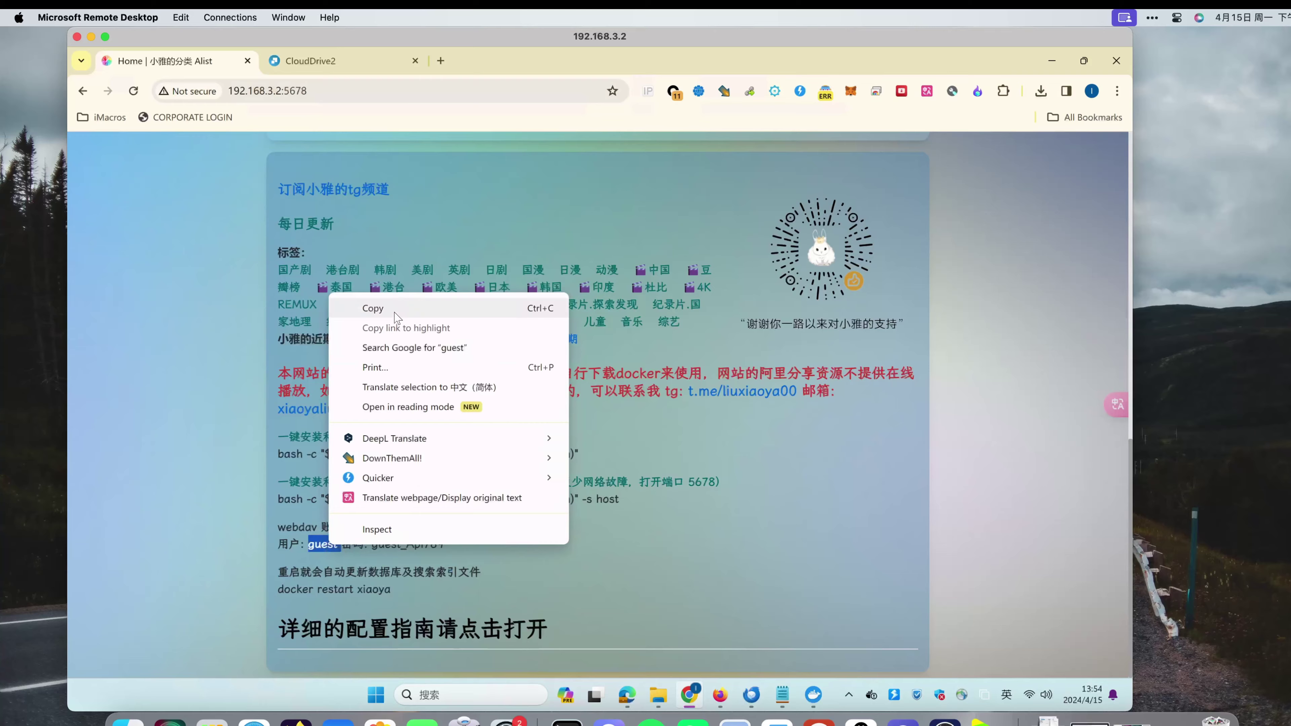
left_click(373, 308)
left_click(358, 61)
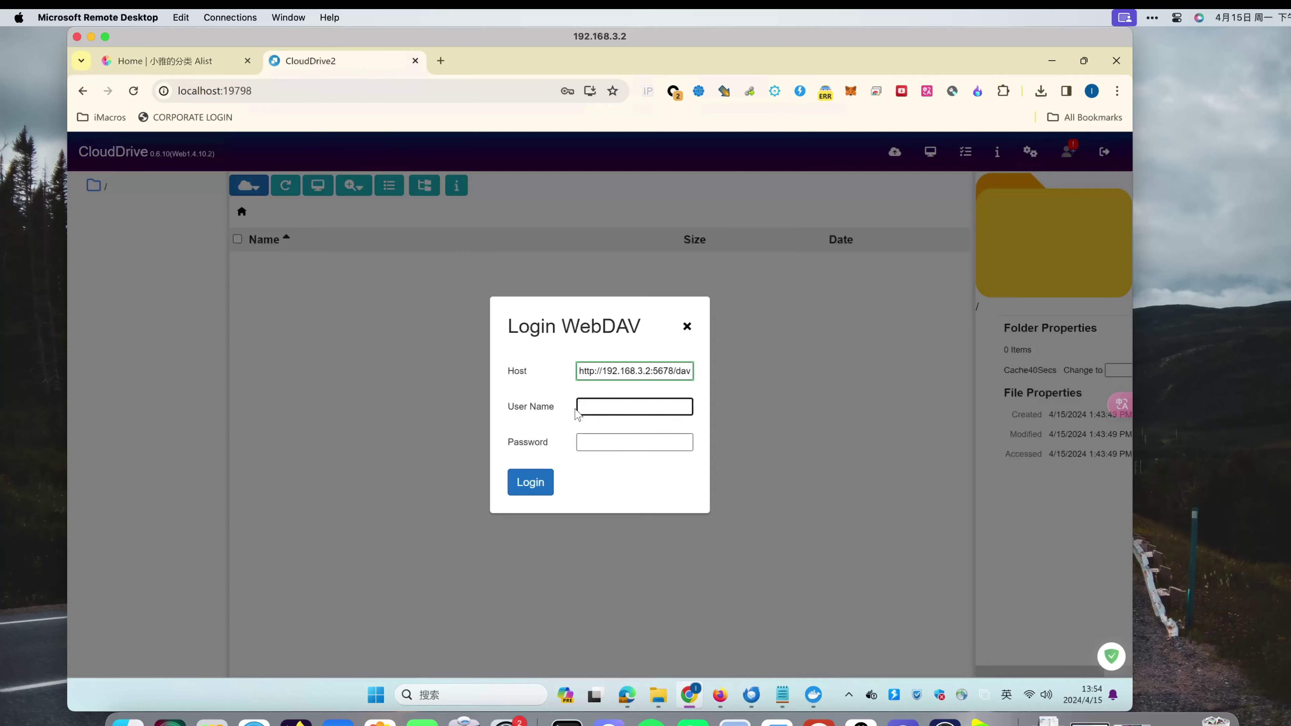
right_click(587, 408)
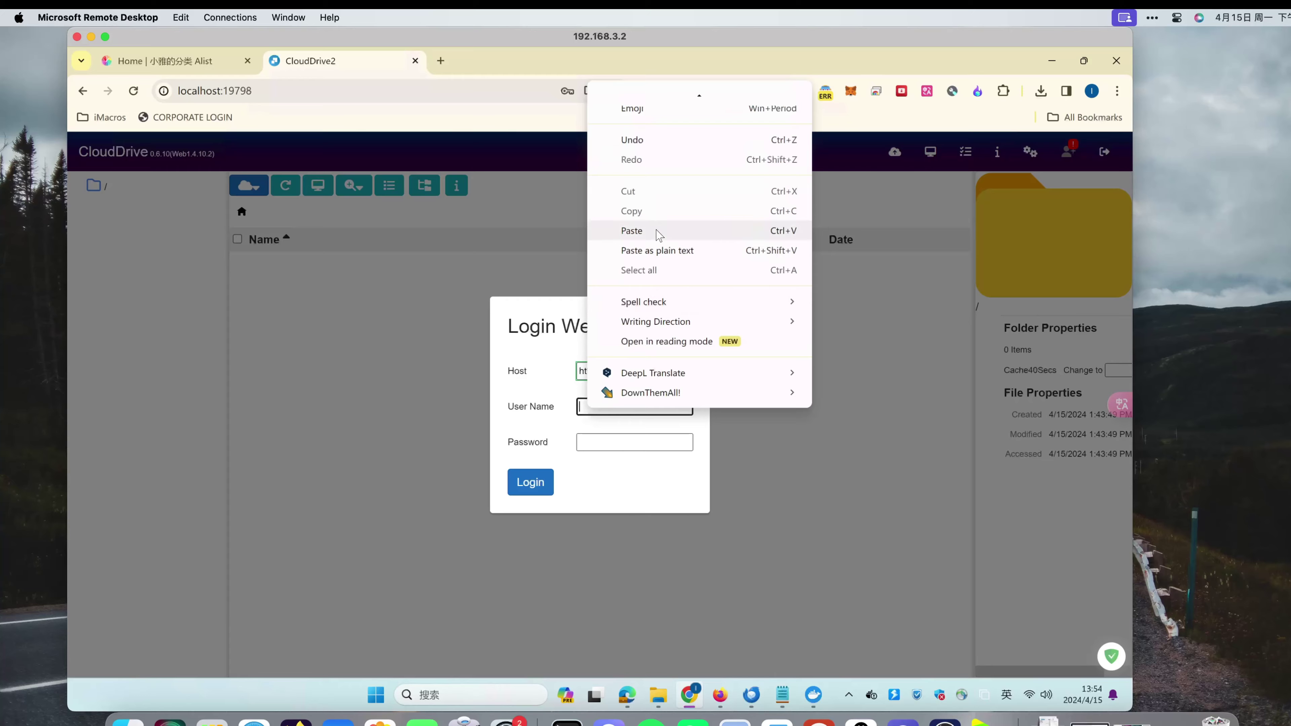
left_click(660, 230)
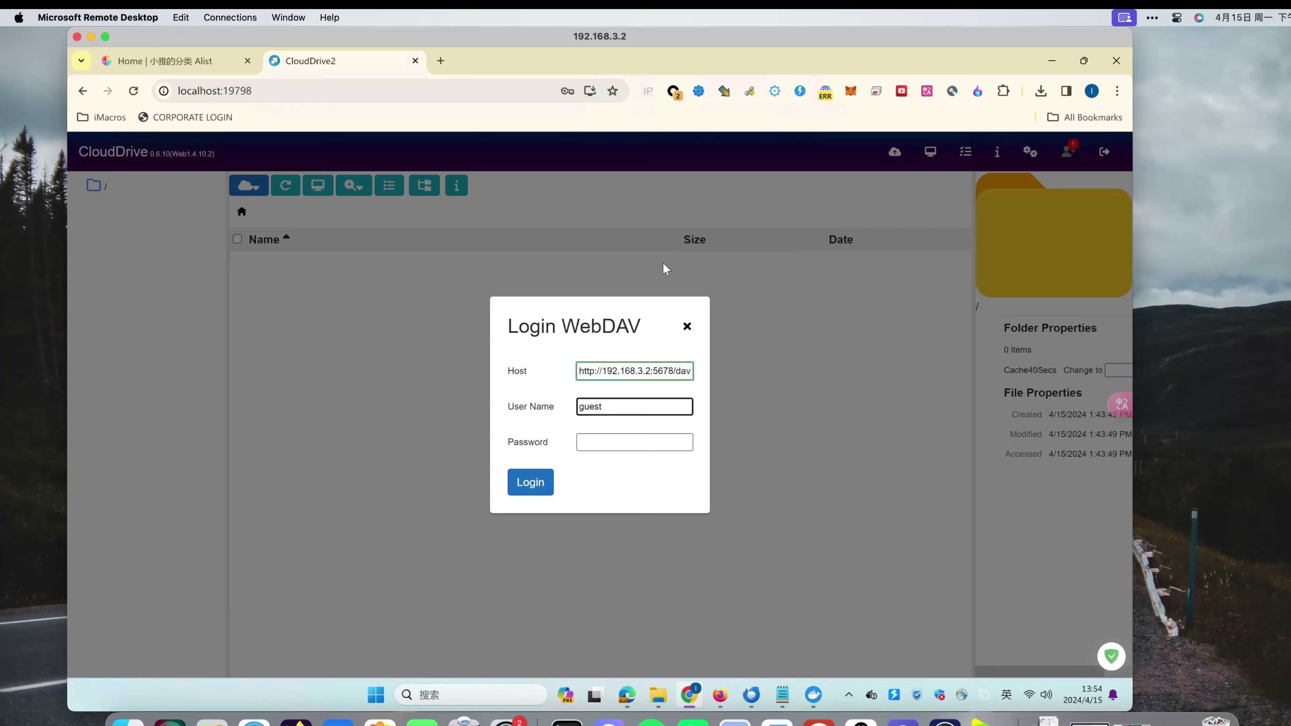
Copy the WebDAV password from the Alist page into the Password field and log in without saving it in the browser.
left_click(168, 60)
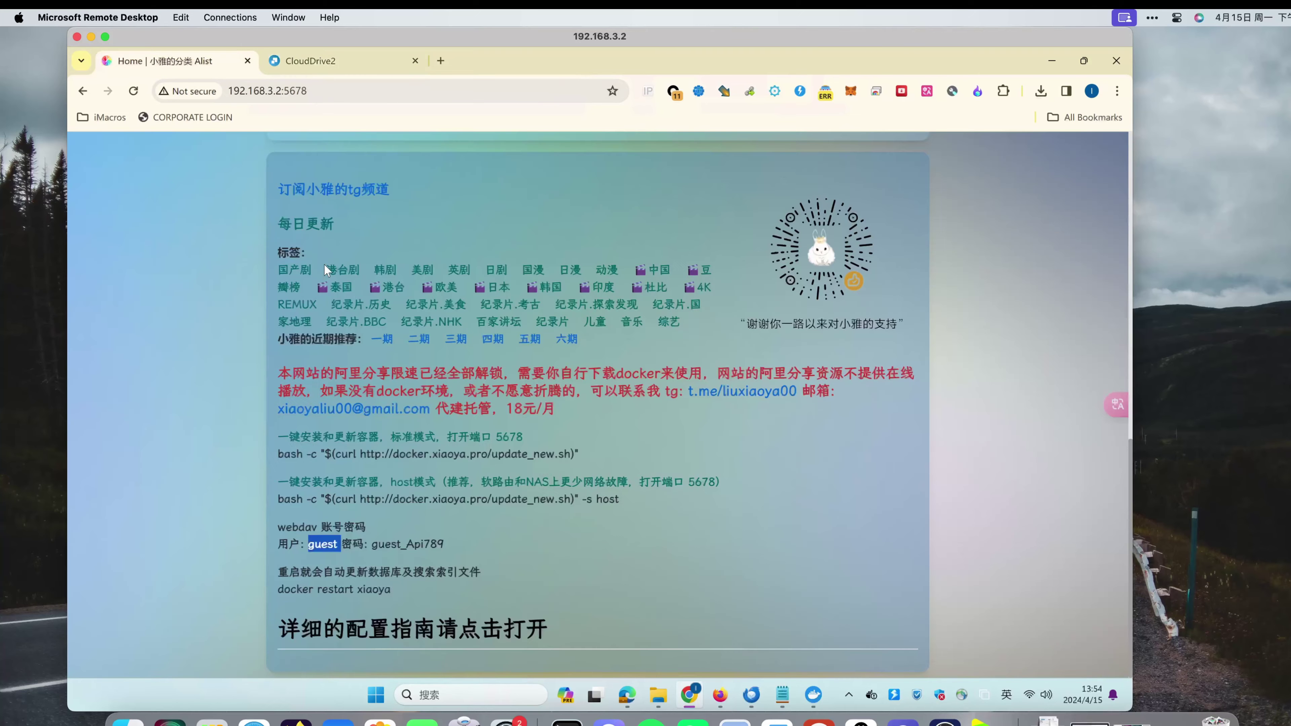
double_click(418, 544)
right_click(420, 545)
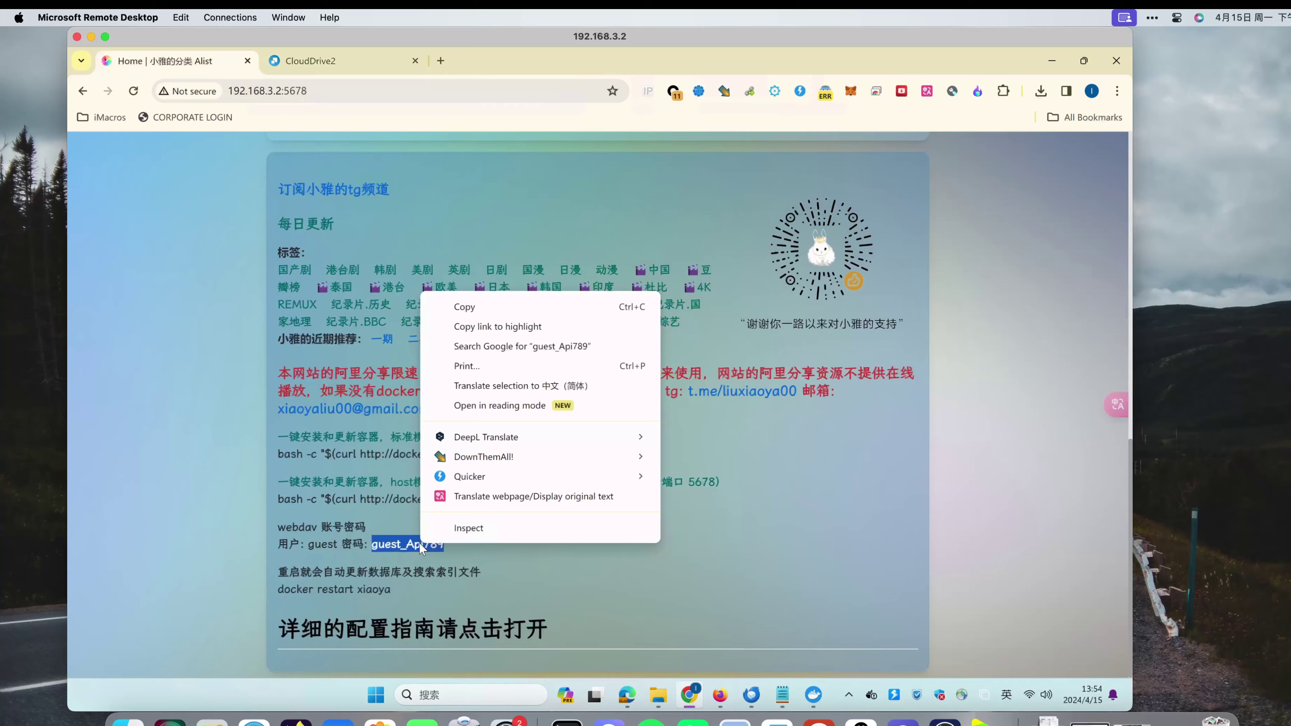
left_click(493, 306)
left_click(353, 63)
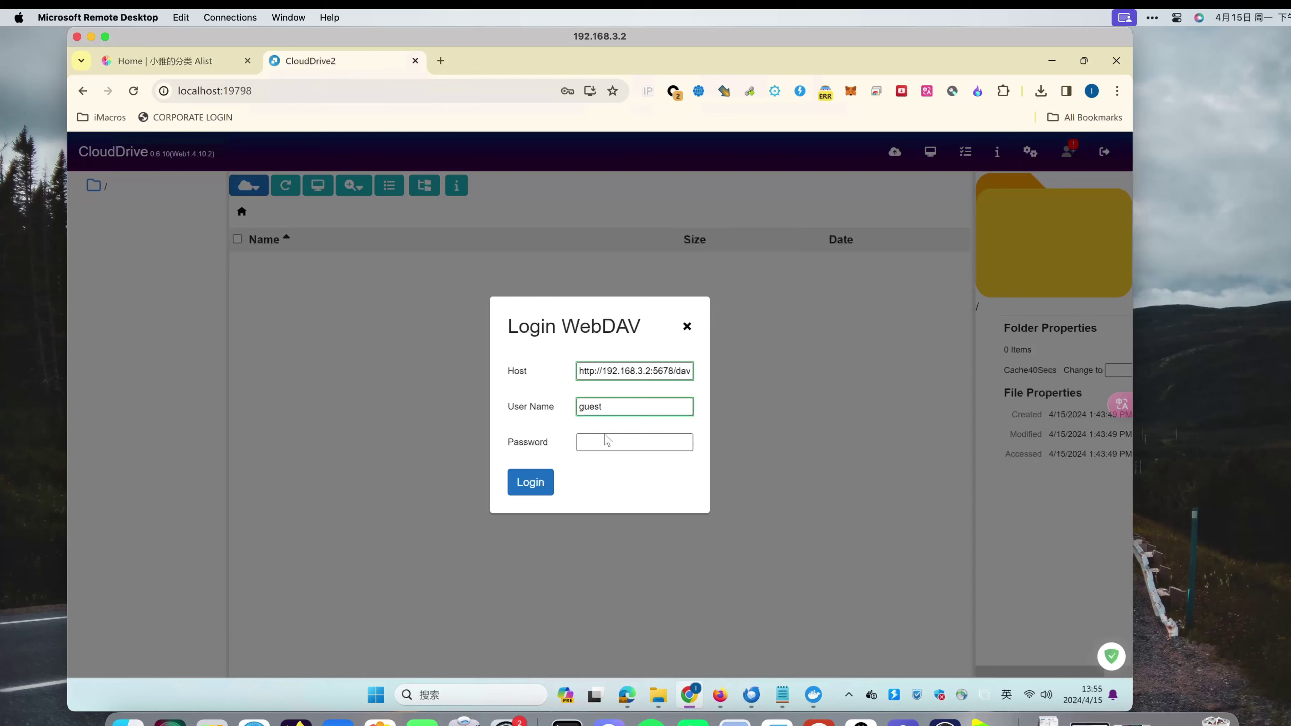
left_click(610, 442)
right_click(610, 445)
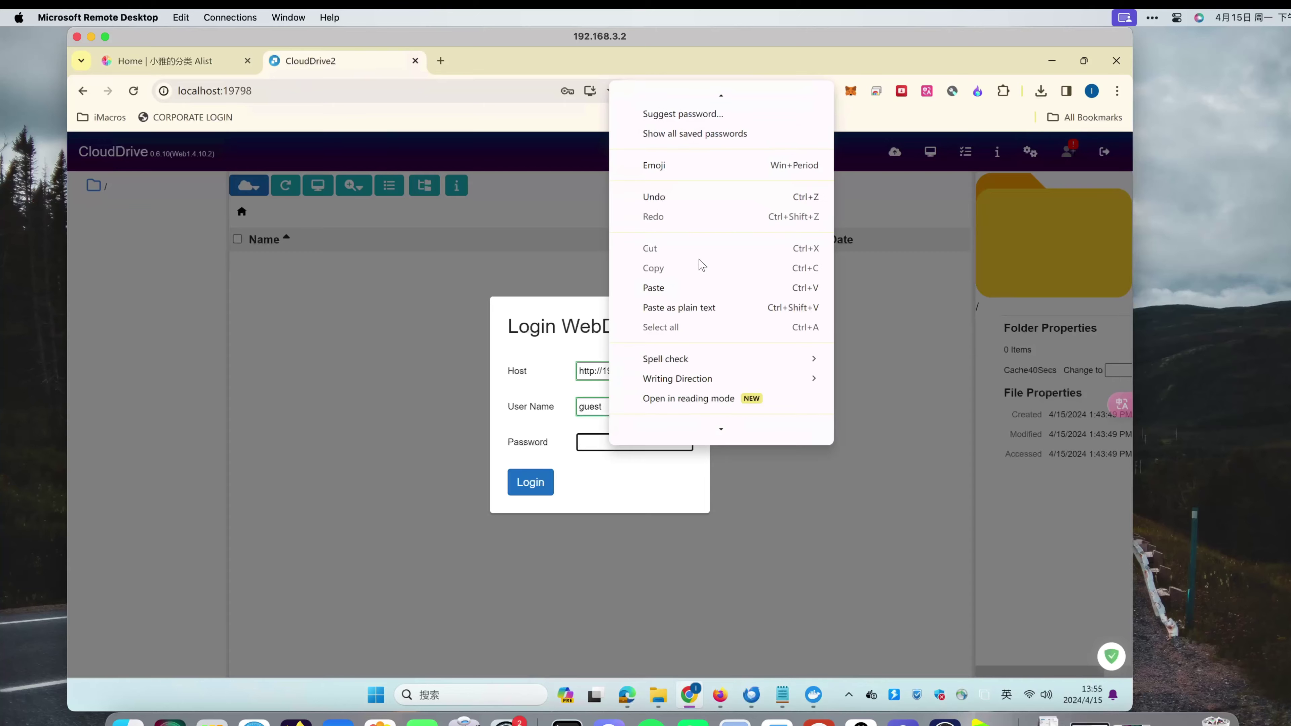
left_click(691, 288)
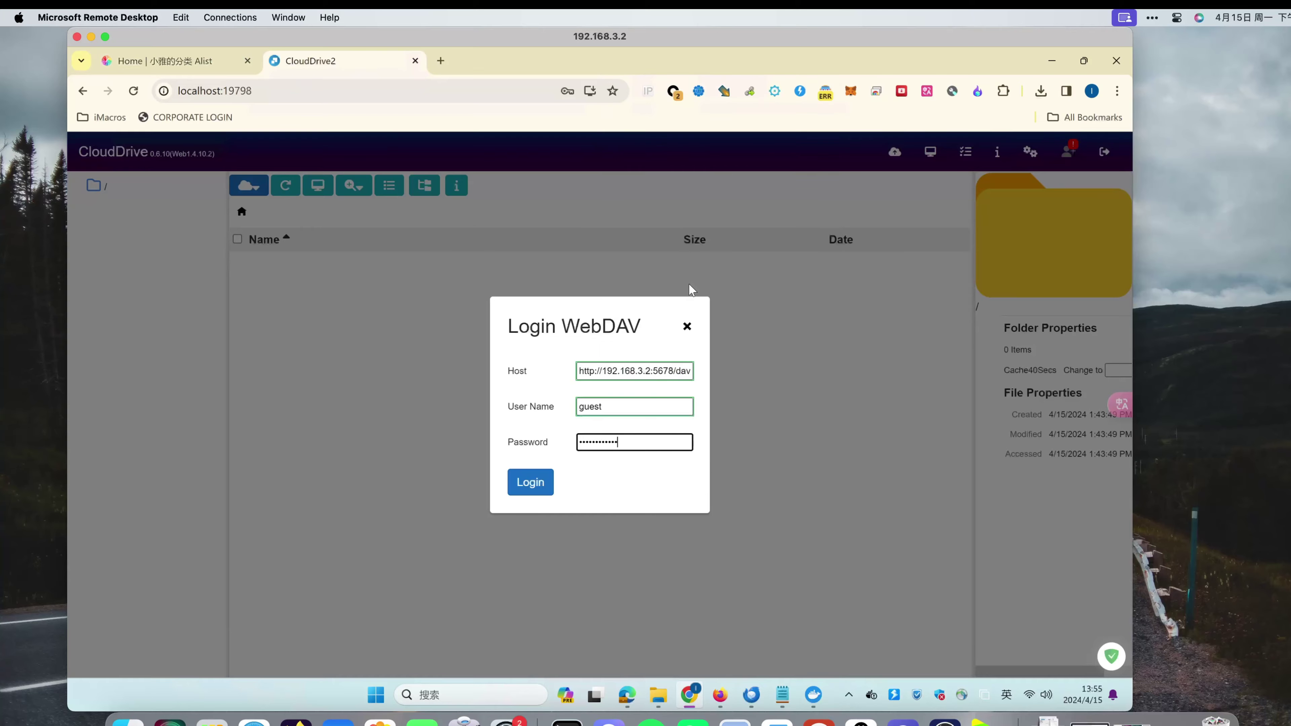
left_click(542, 487)
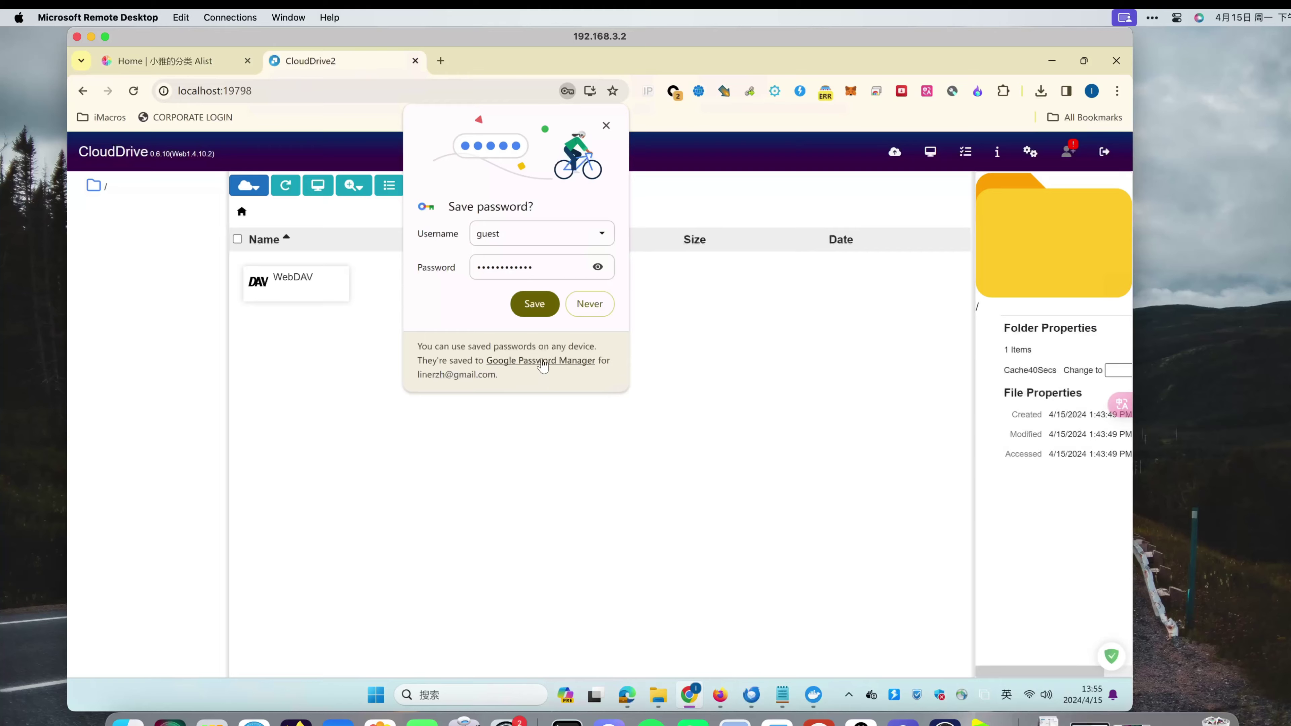
left_click(590, 303)
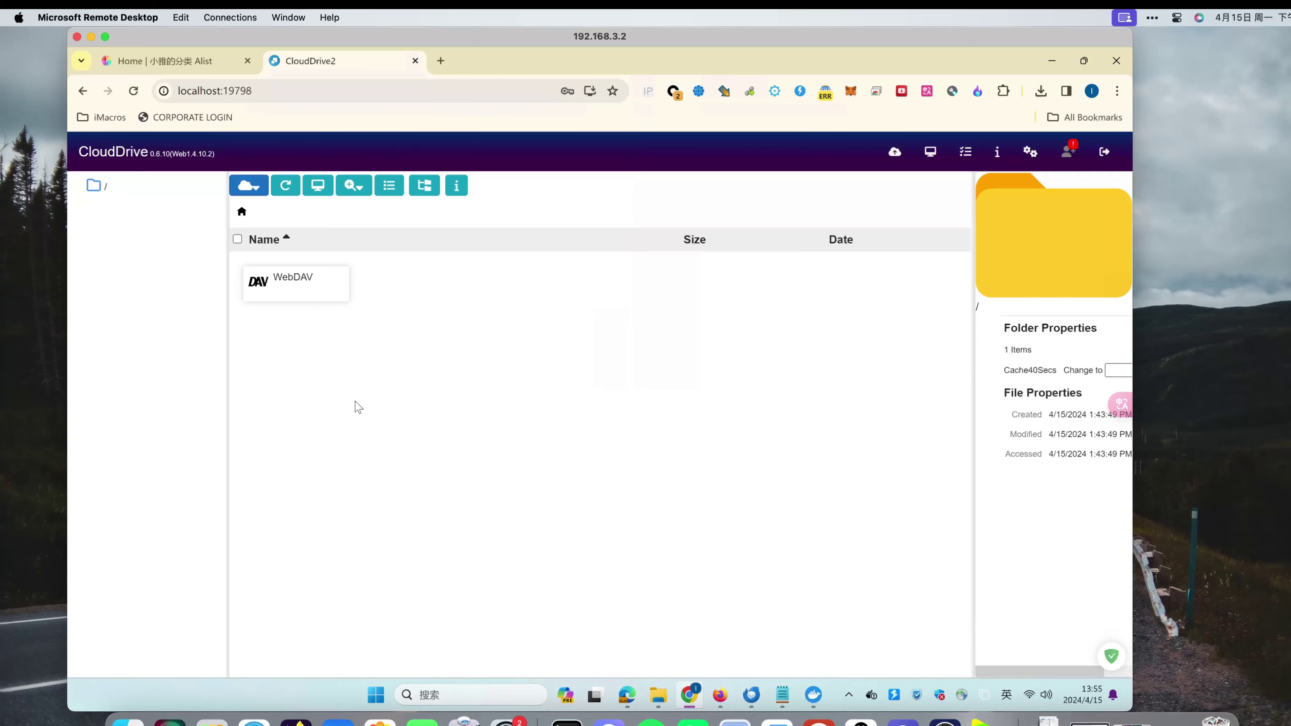
Open the WebDAV drive from the root folder and widen the folder tree to show the full folder names.
left_click(108, 187)
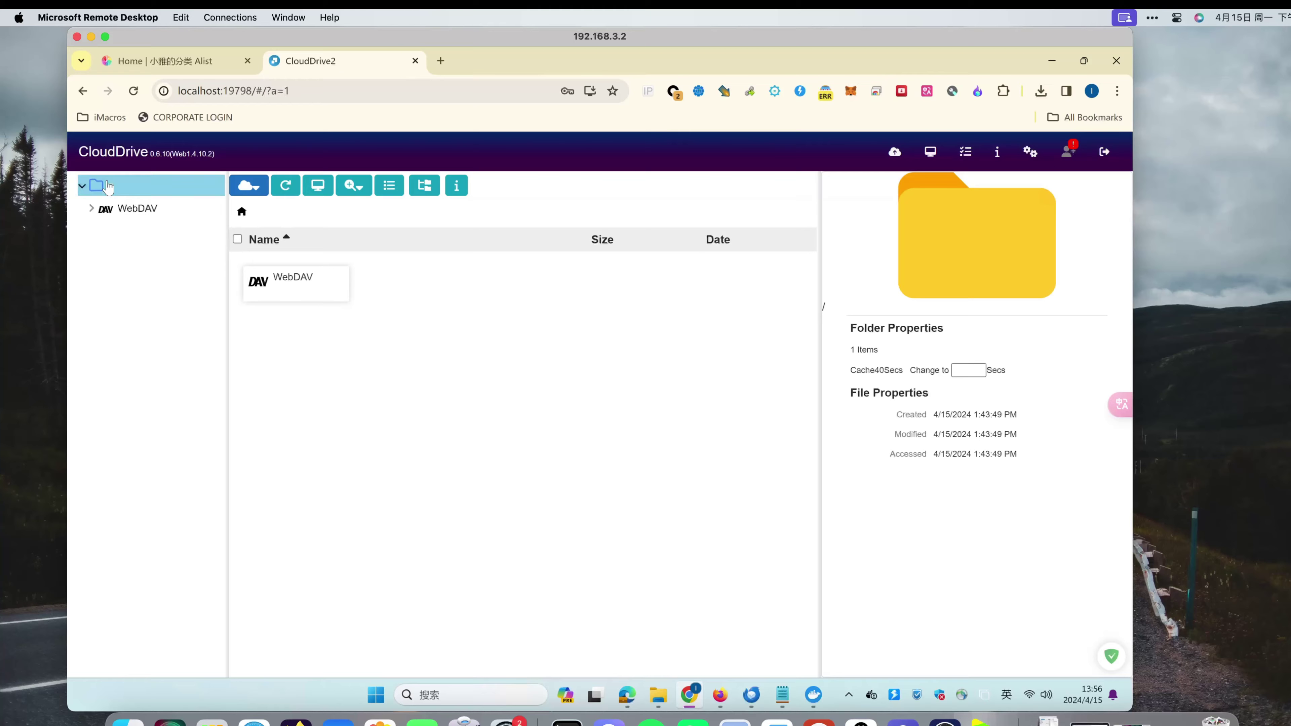
left_click(128, 210)
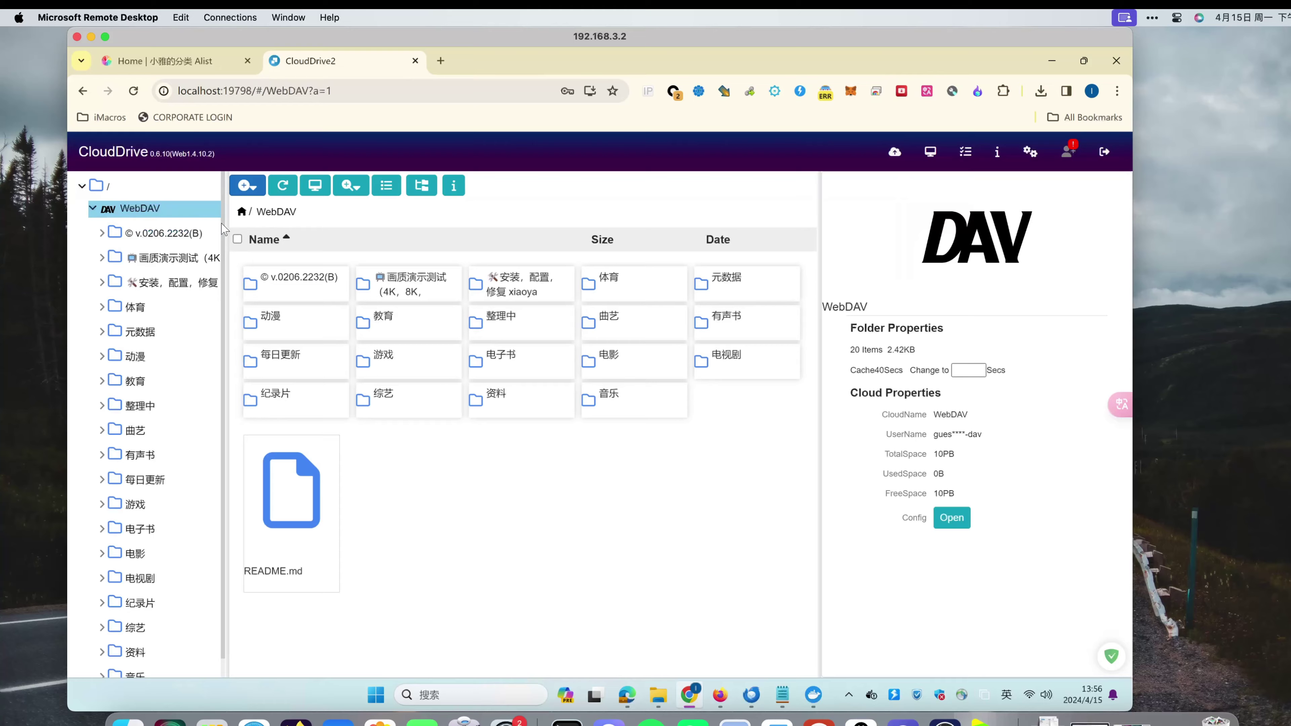
left_click_drag(226, 229, 277, 229)
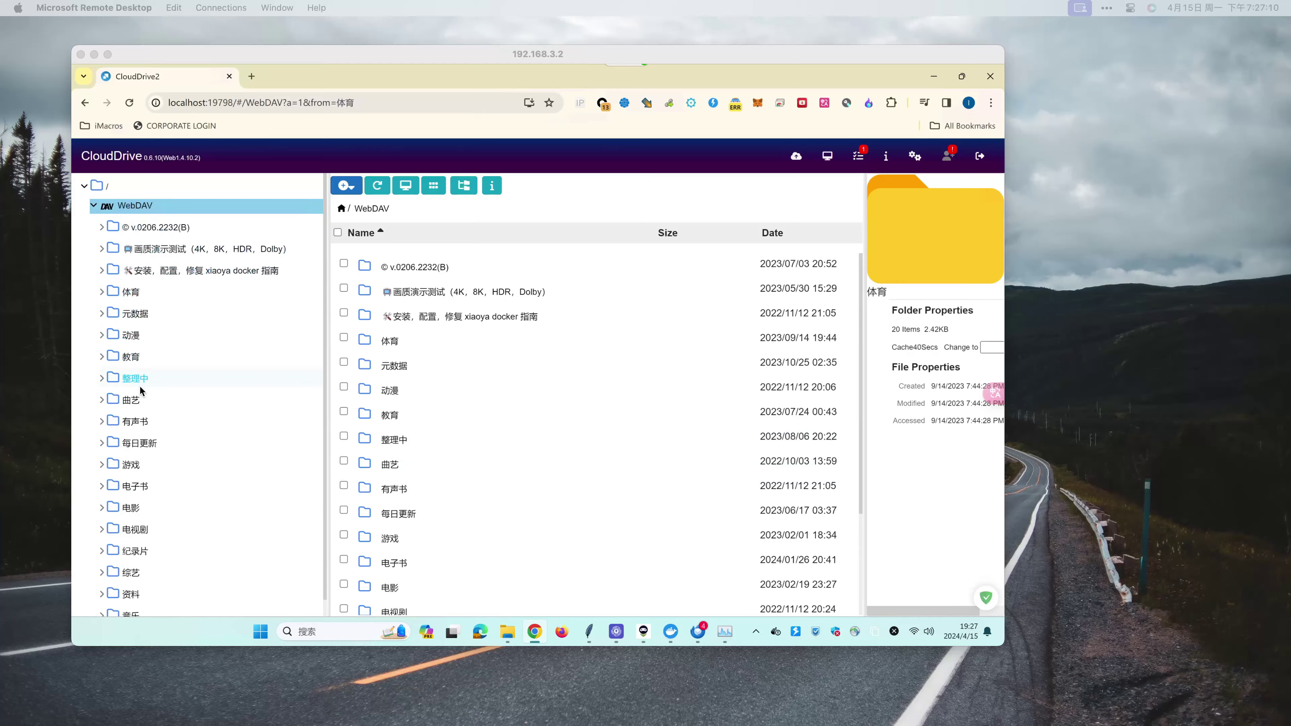
Open the folder 电影/4K系列/007系列电影 on the WebDAV drive and play 007之三.金手指.Goldfinger.1964.mkv.
double_click(399, 588)
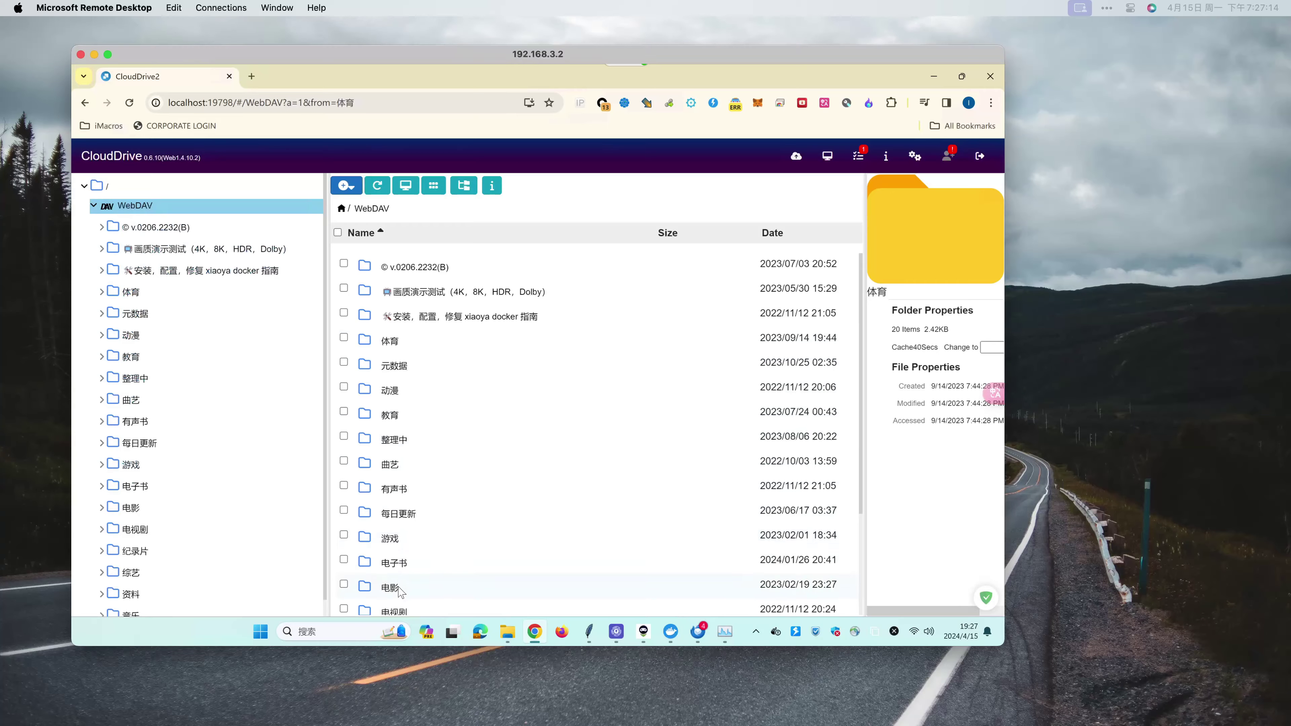
double_click(404, 316)
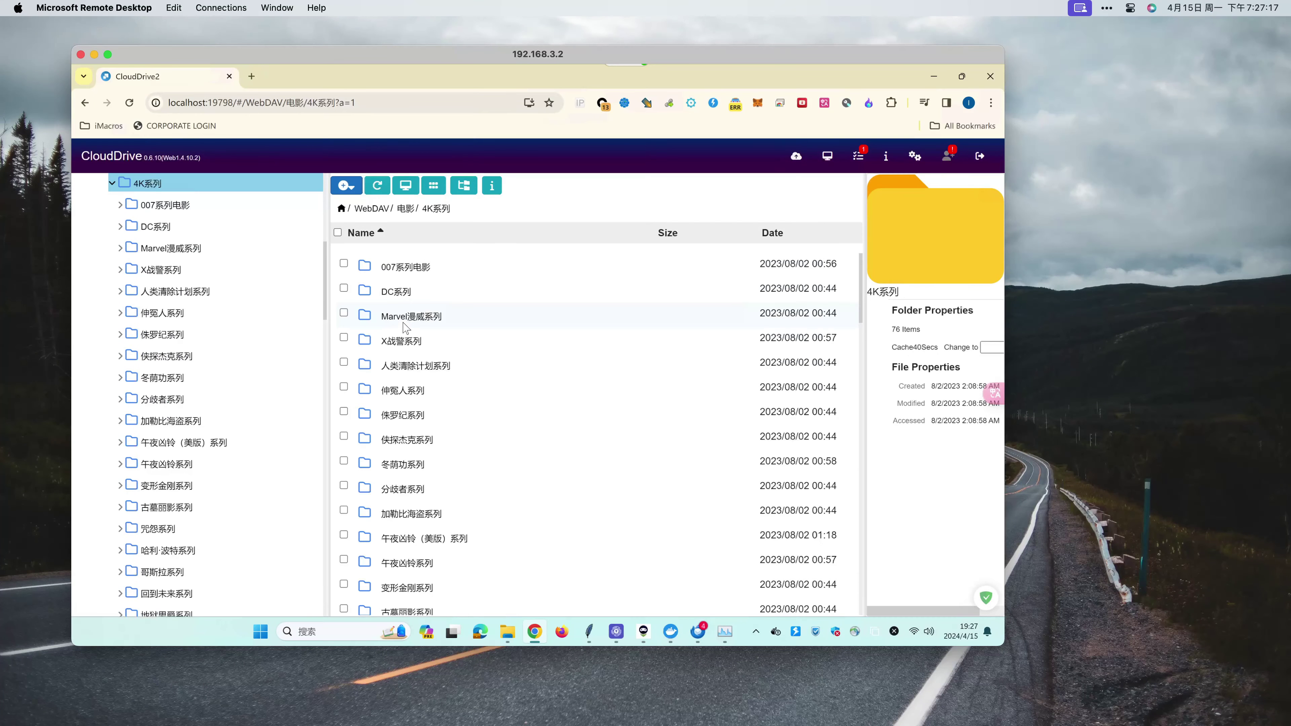
double_click(409, 268)
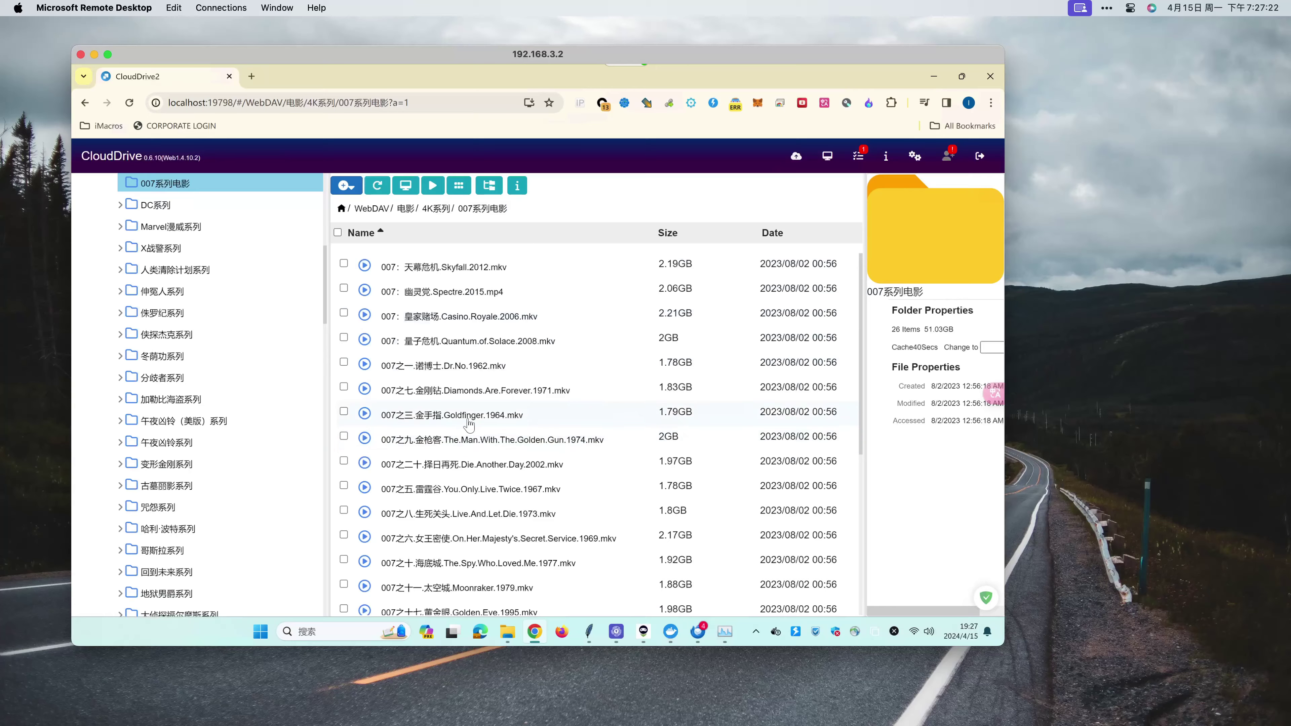
double_click(468, 416)
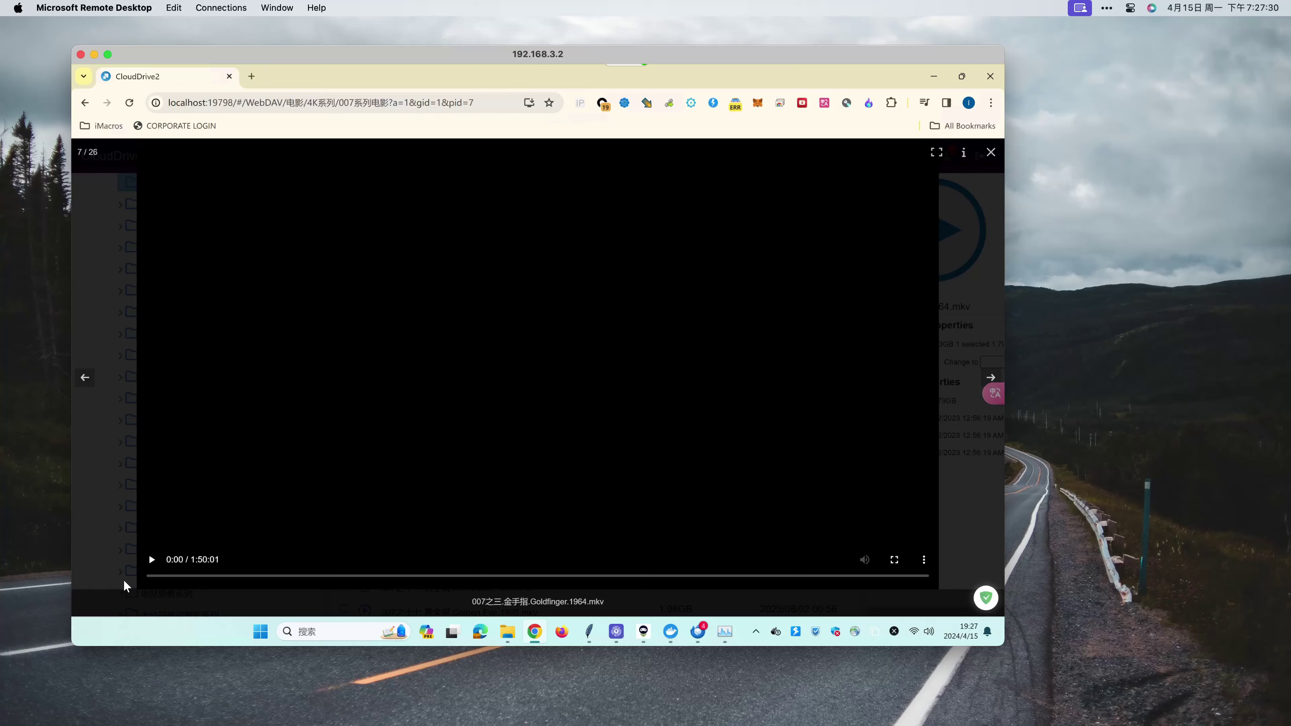
left_click(141, 566)
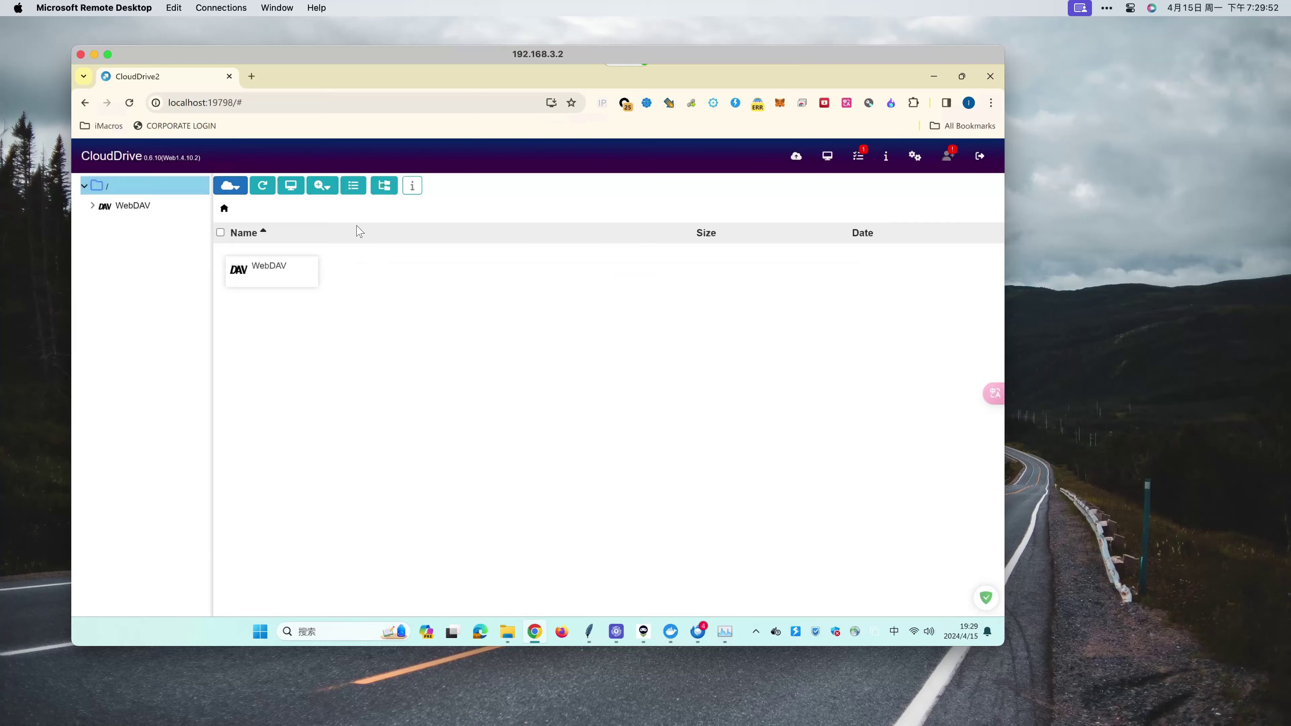
Start adding a mountpoint for the root folder and name it Xiaoya.
left_click(292, 187)
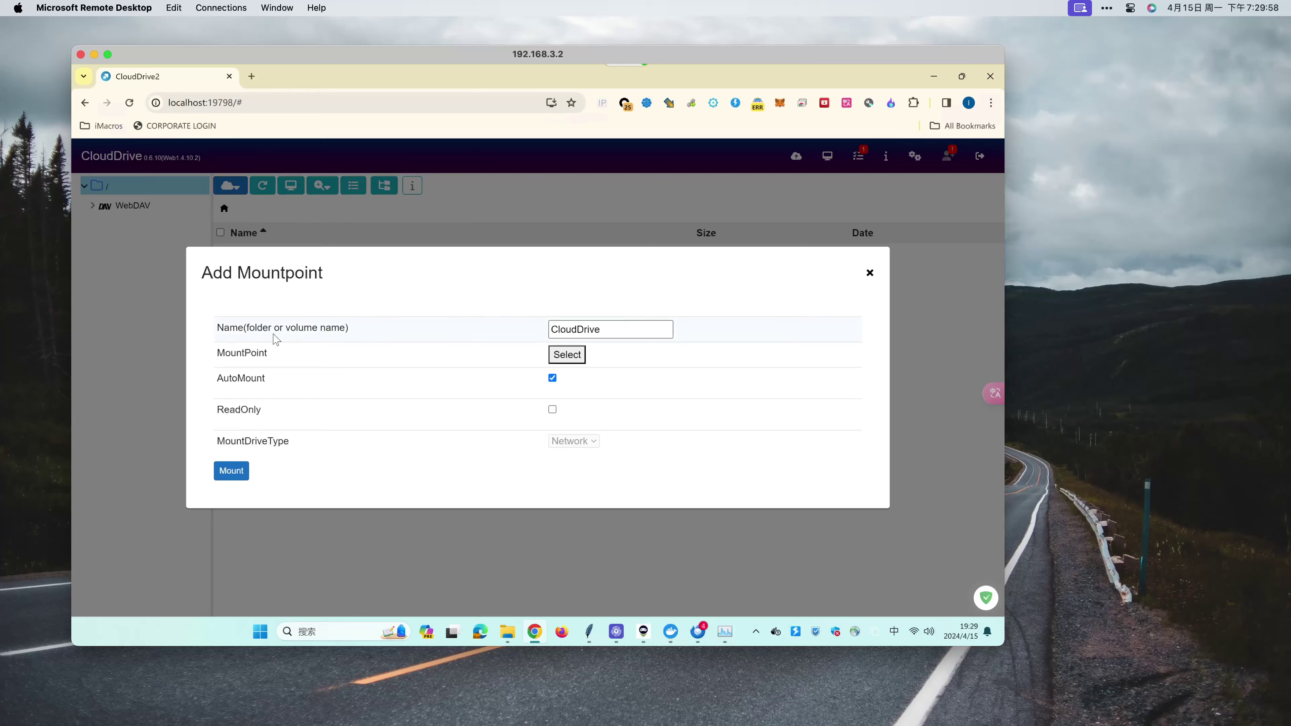
left_click(602, 331)
left_click_drag(609, 329, 502, 330)
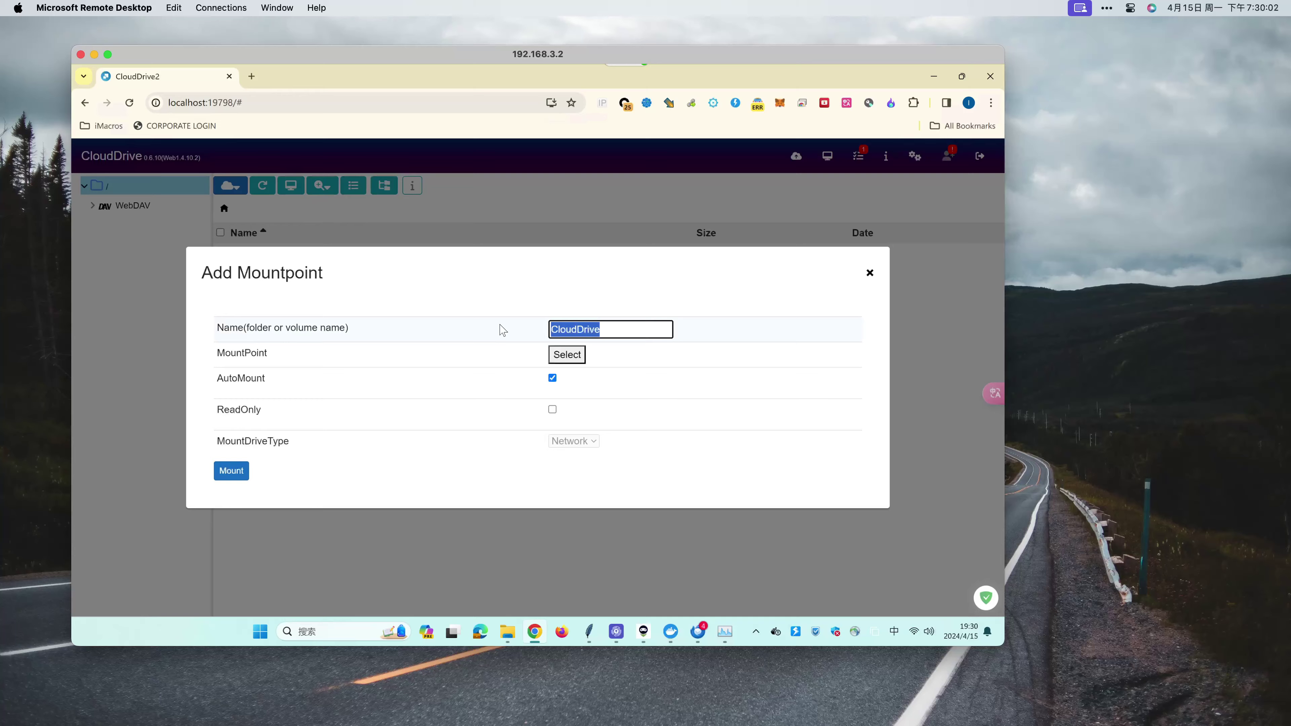
type("Xiaoya")
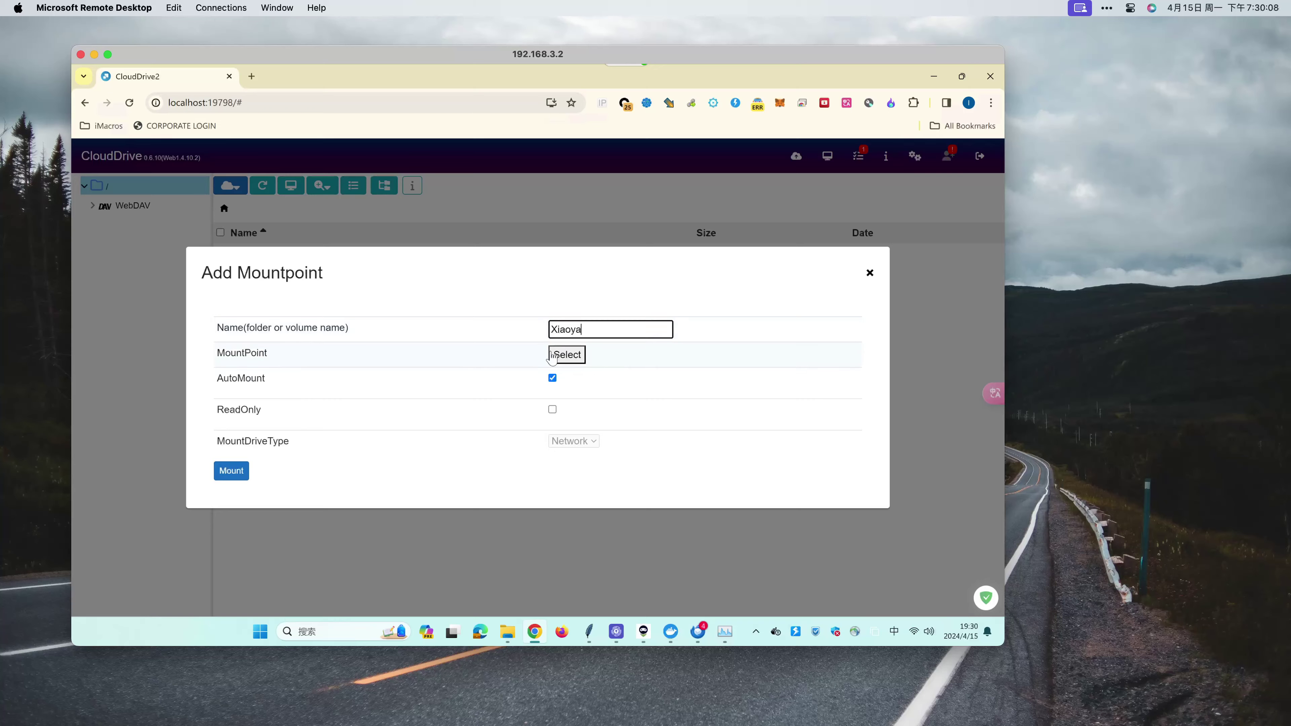
Choose drive X: as the mountpoint for Xiaoya and mount it as a network drive.
left_click(561, 356)
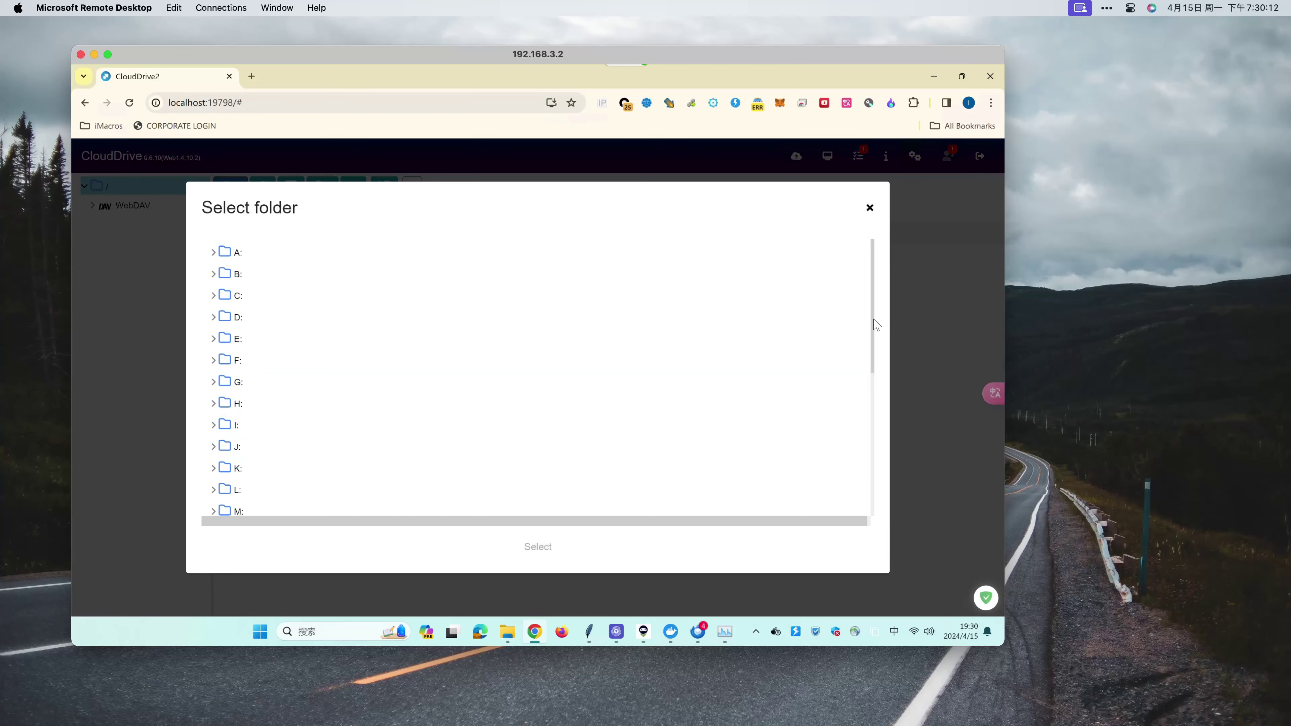
left_click_drag(873, 326, 876, 456)
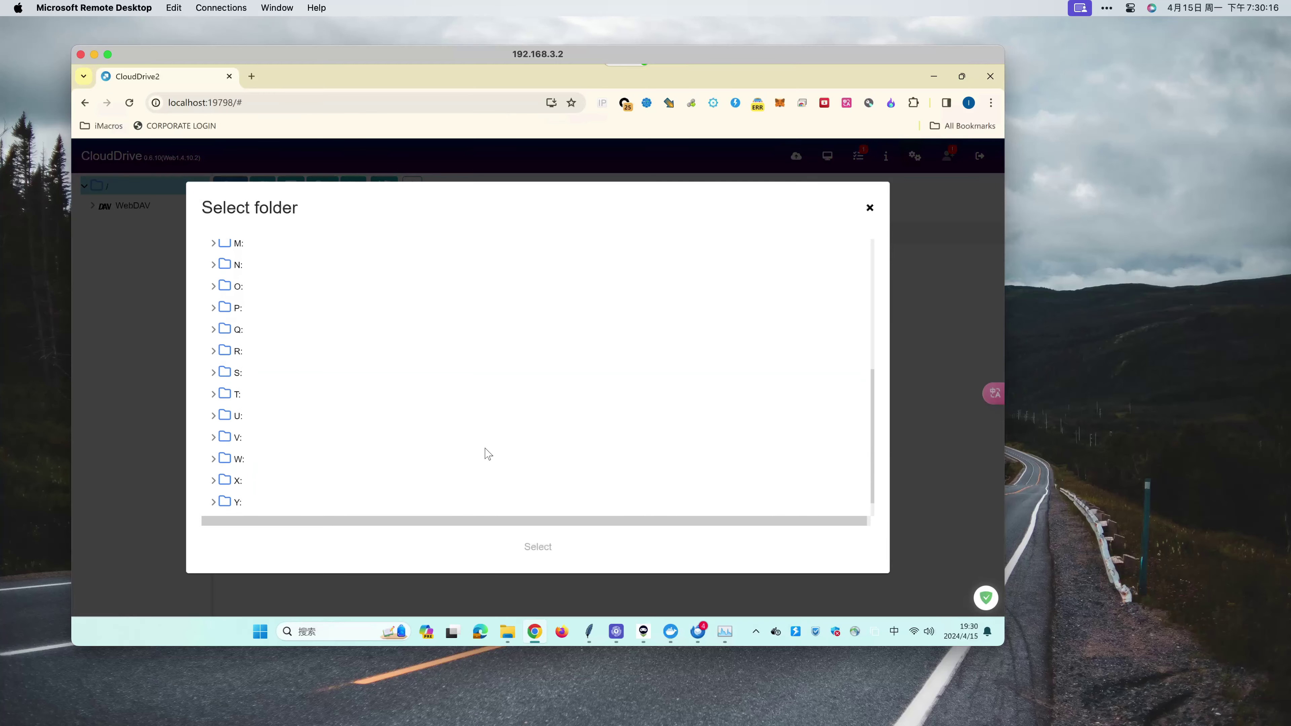
left_click(256, 486)
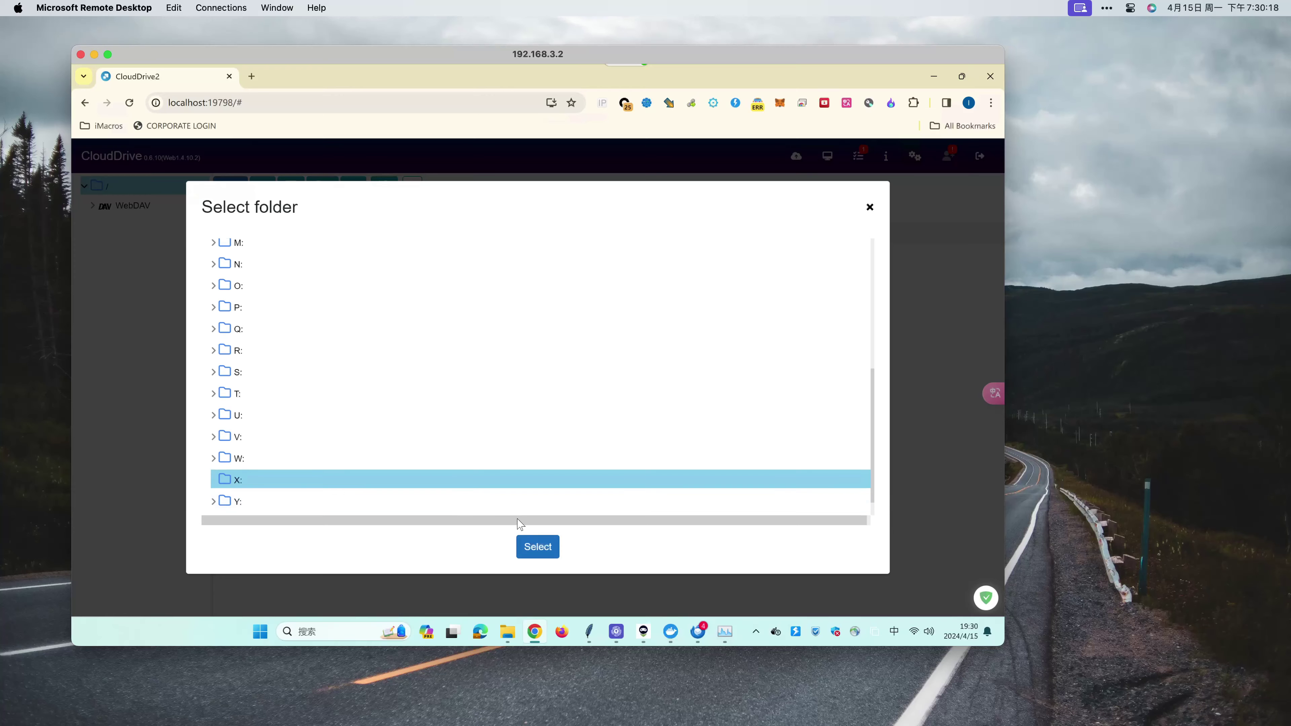
left_click(539, 547)
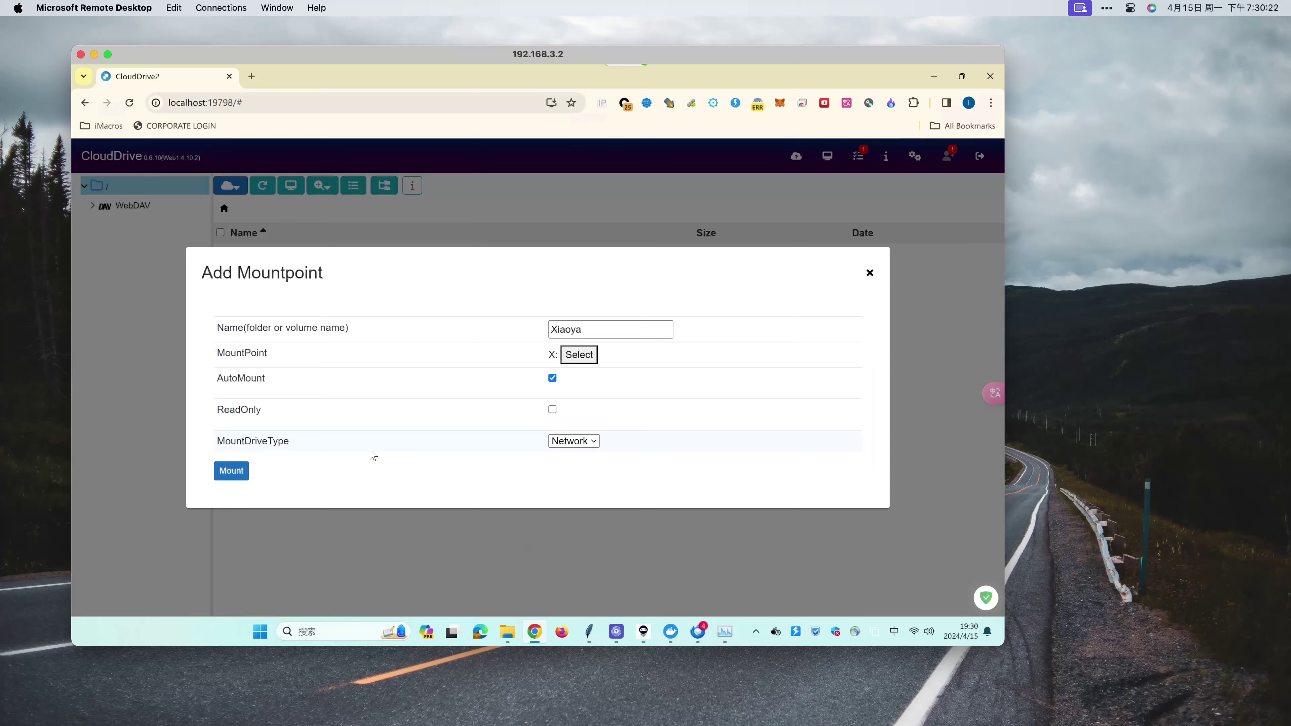
left_click(237, 469)
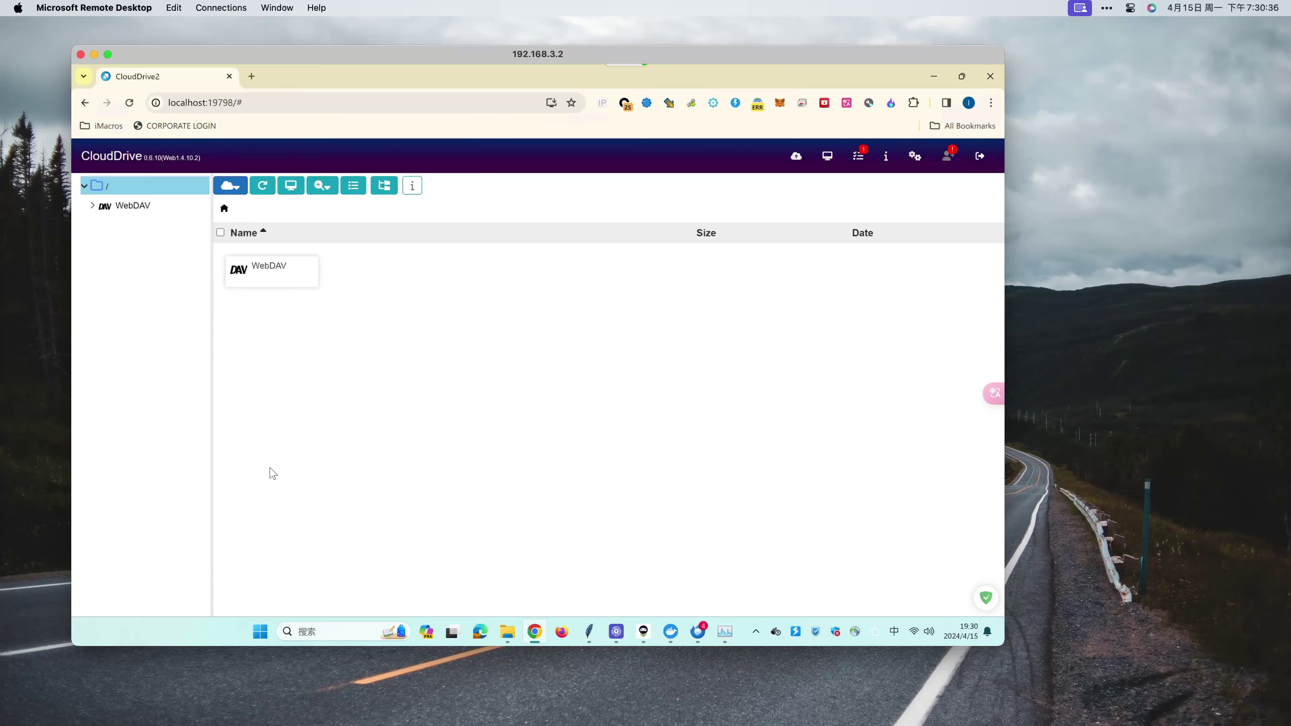
Switch to File Explorer and open the mounted Xiaoya (X:) network drive.
left_click(507, 631)
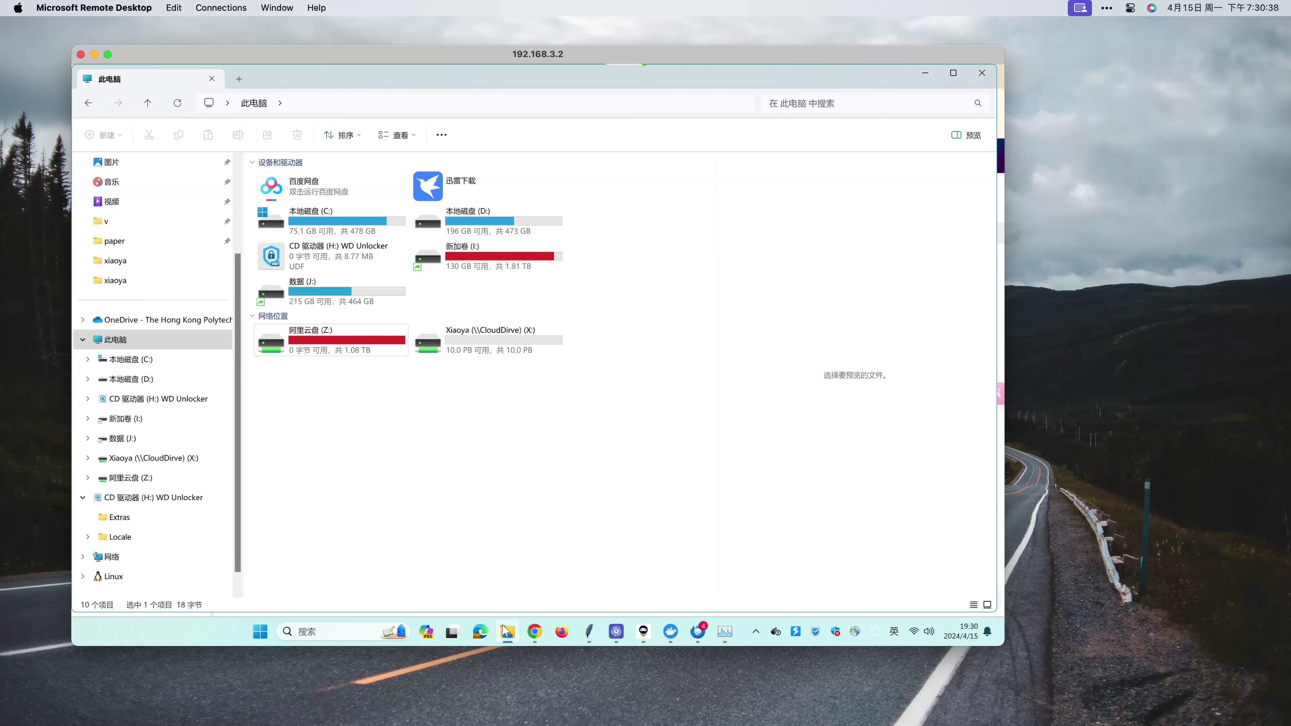
left_click(480, 352)
double_click(482, 360)
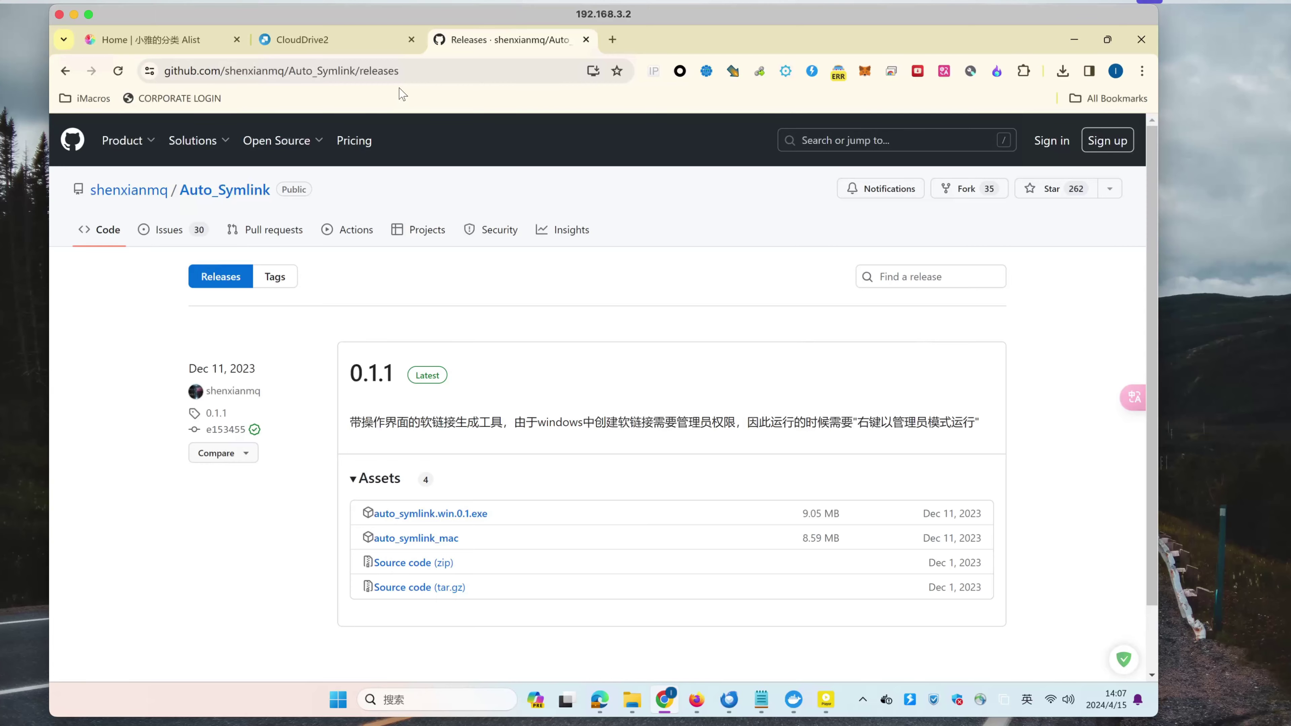
Download auto_symlink.win.0.1.exe from the 0.1.1 release of shenxianmq/Auto_Symlink on GitHub and run it.
left_click(421, 75)
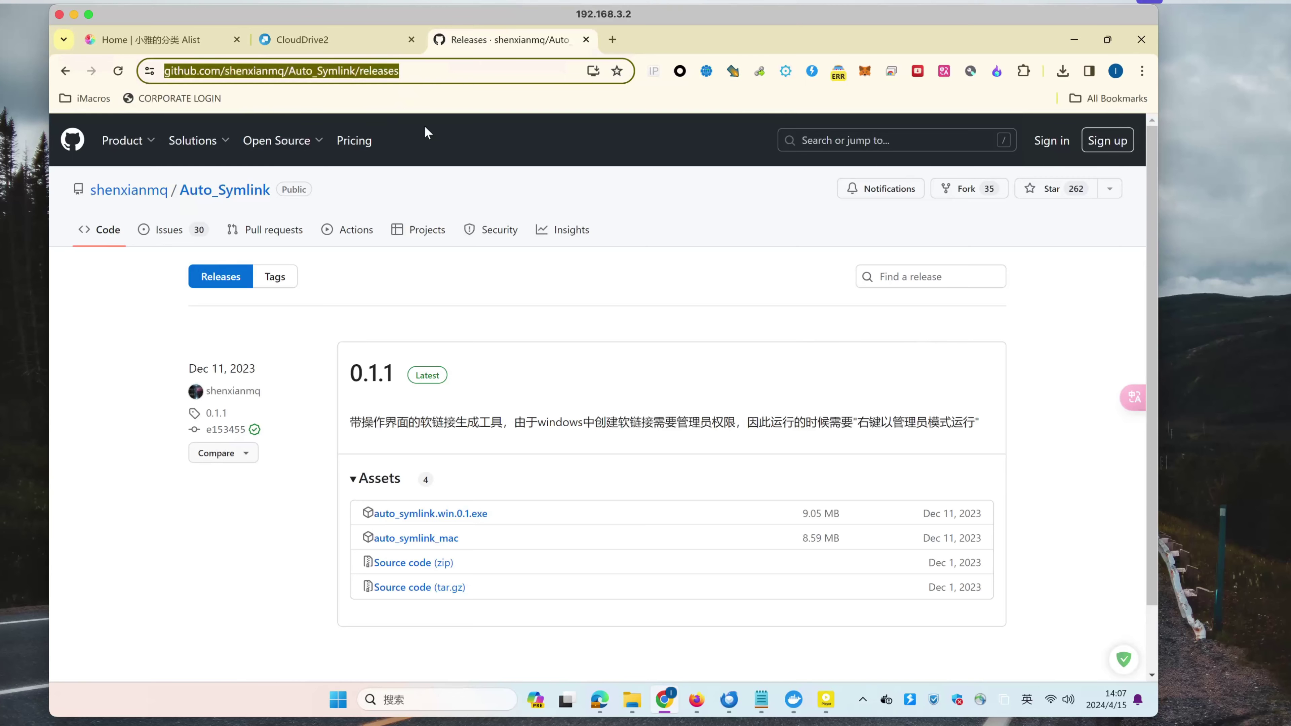
left_click(477, 346)
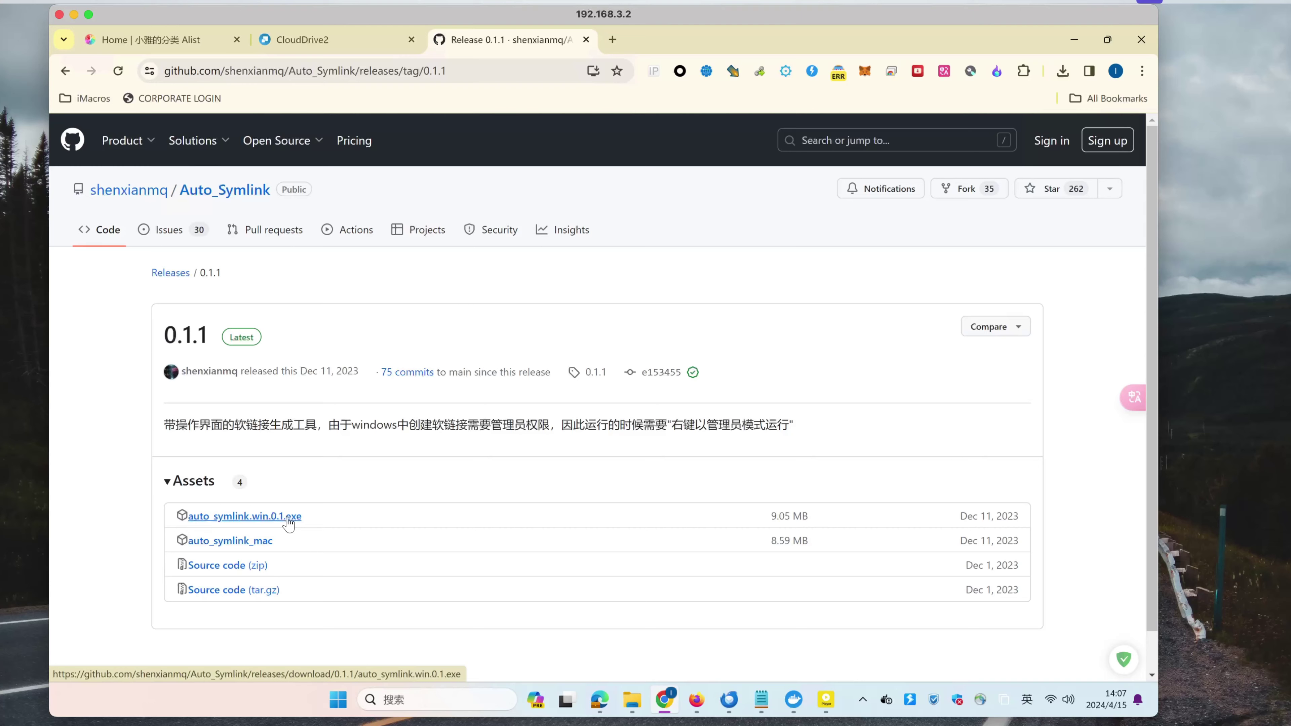
left_click(288, 523)
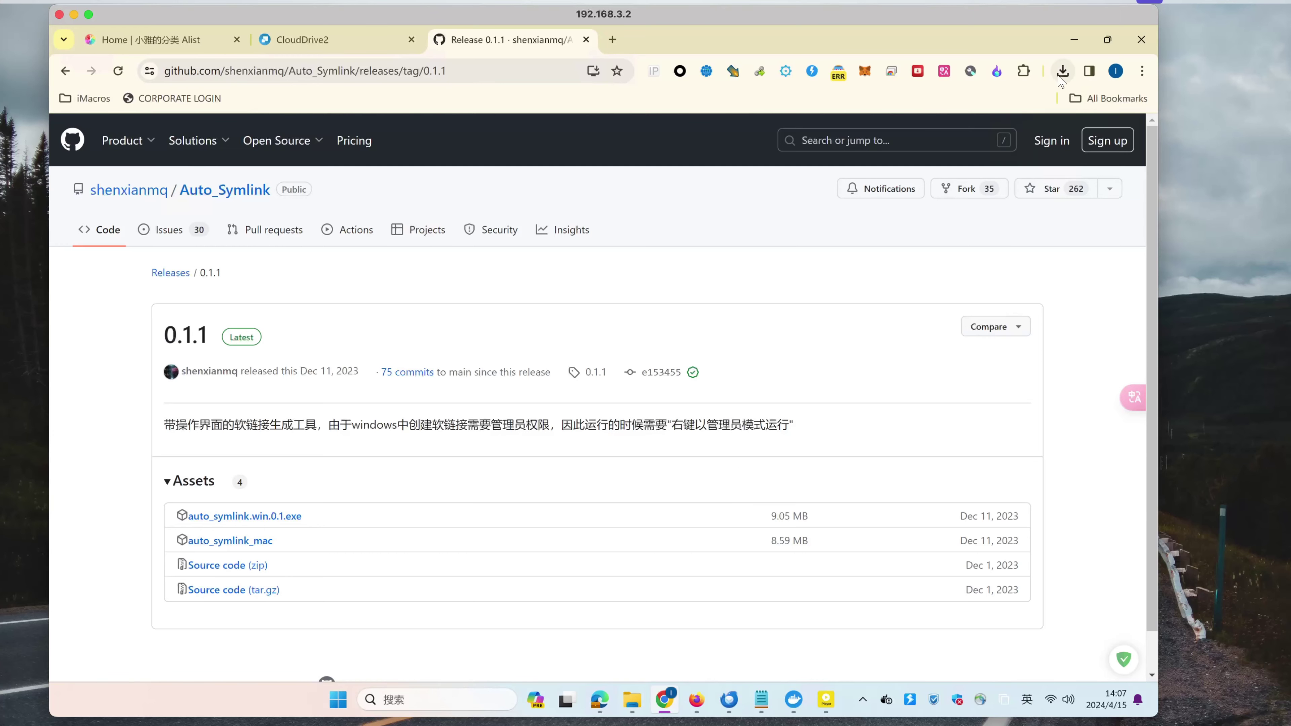
left_click(947, 155)
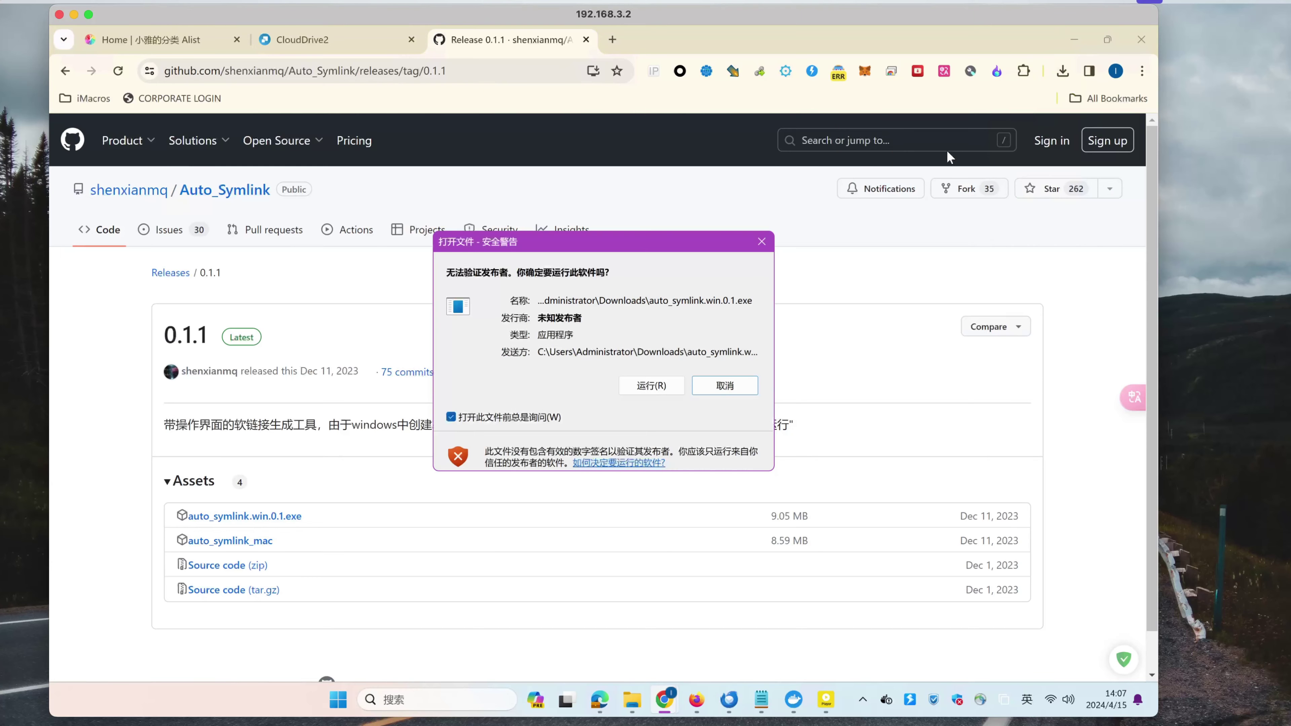
left_click(634, 390)
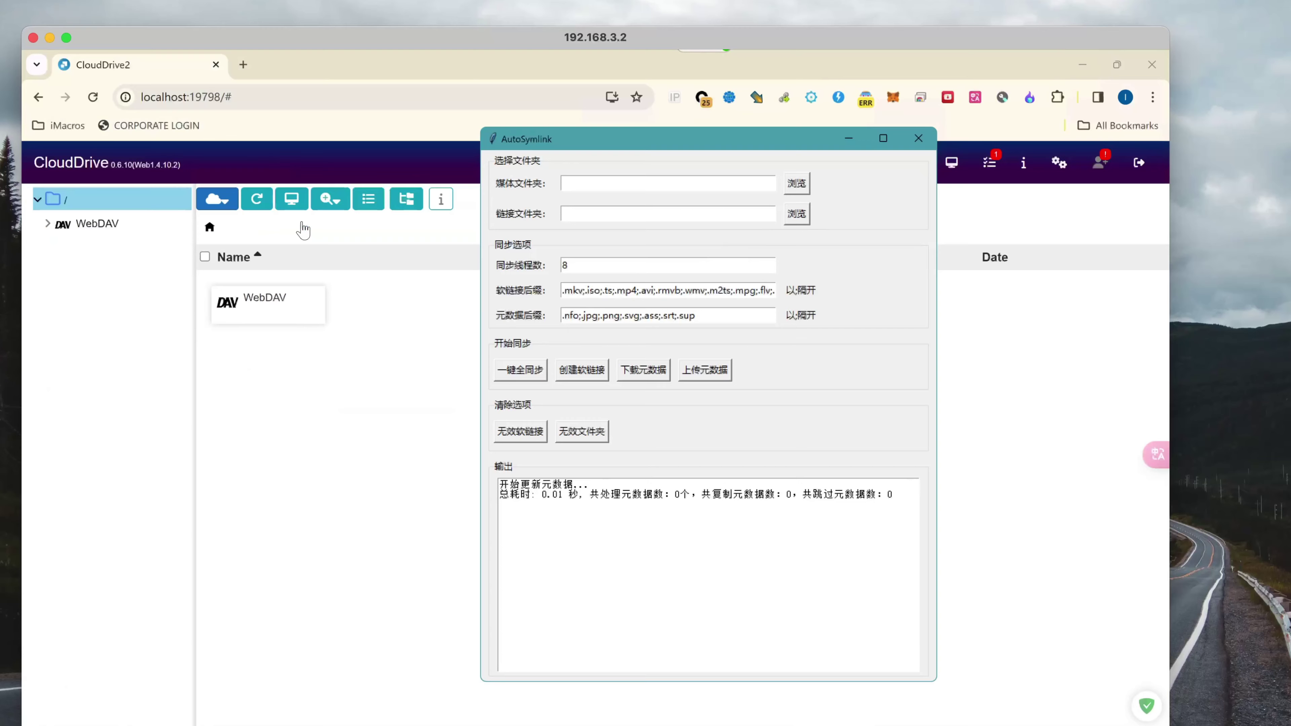
Set the media folder (媒体文件夹) in AutoSymlink to X:/WebDAV/电影/4K系列/007系列电影.
left_click(620, 180)
left_click(796, 183)
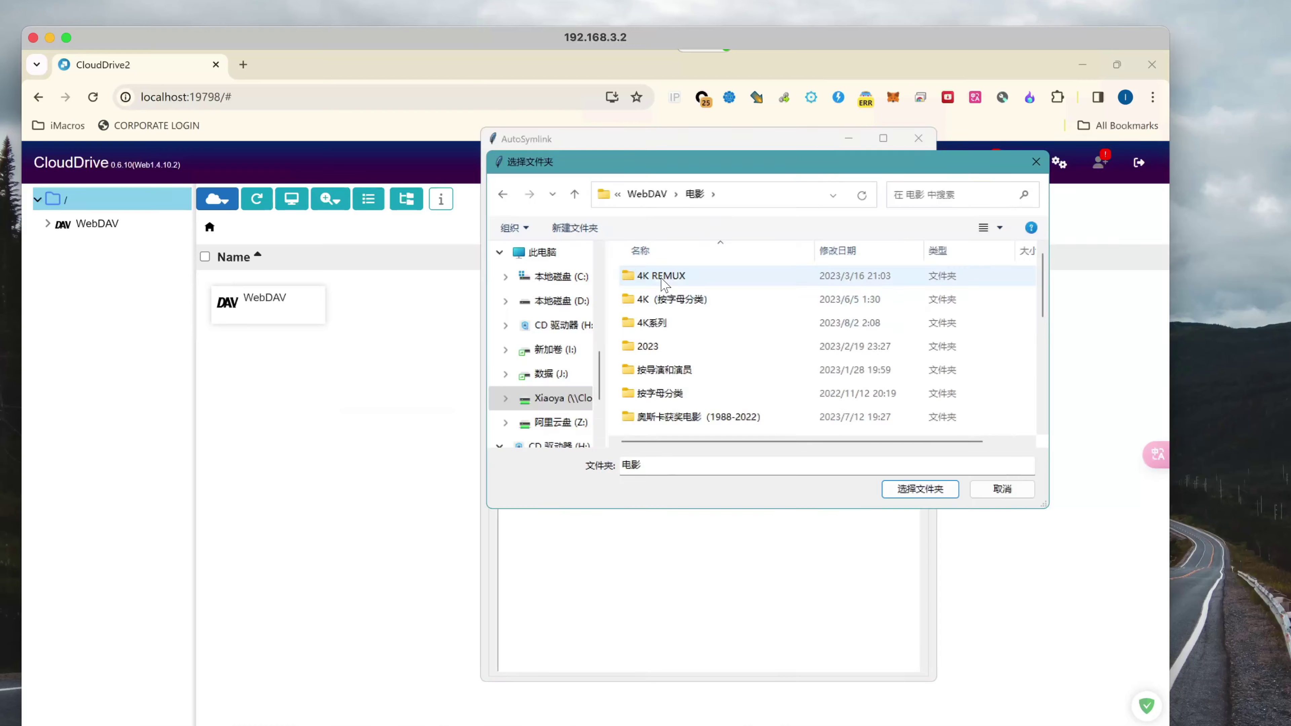
double_click(659, 324)
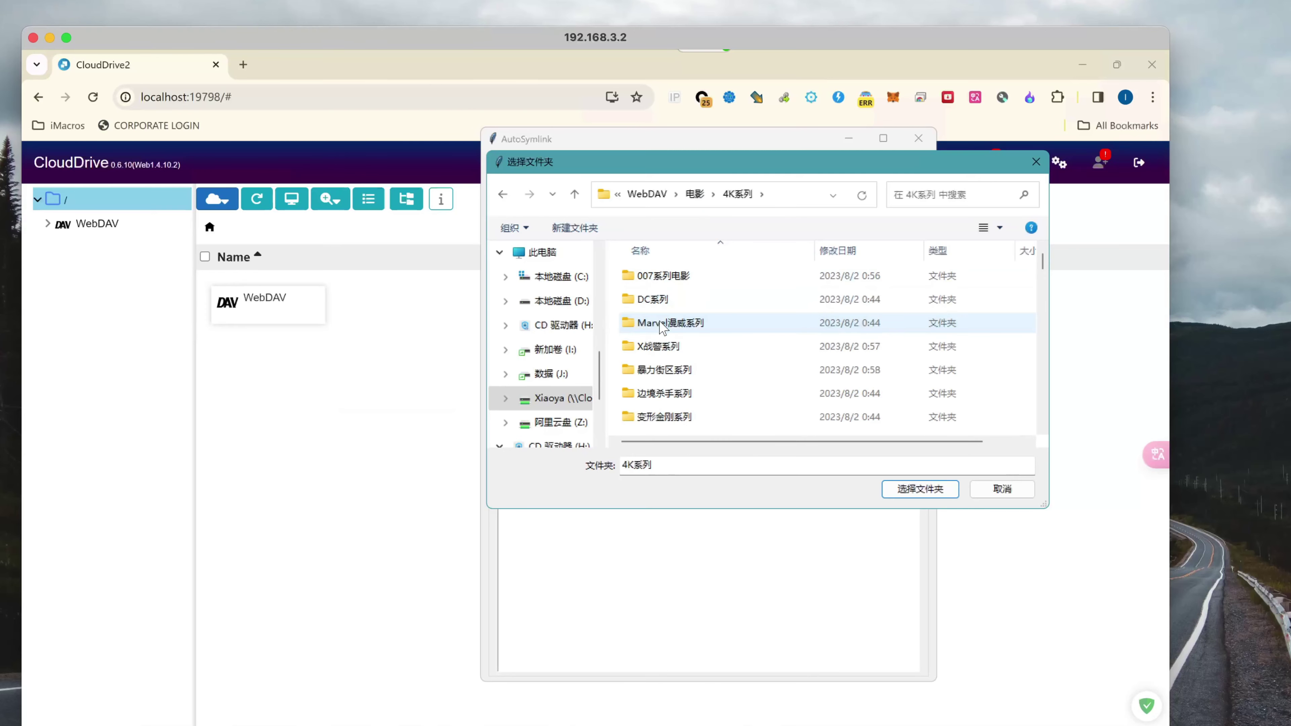
left_click(661, 275)
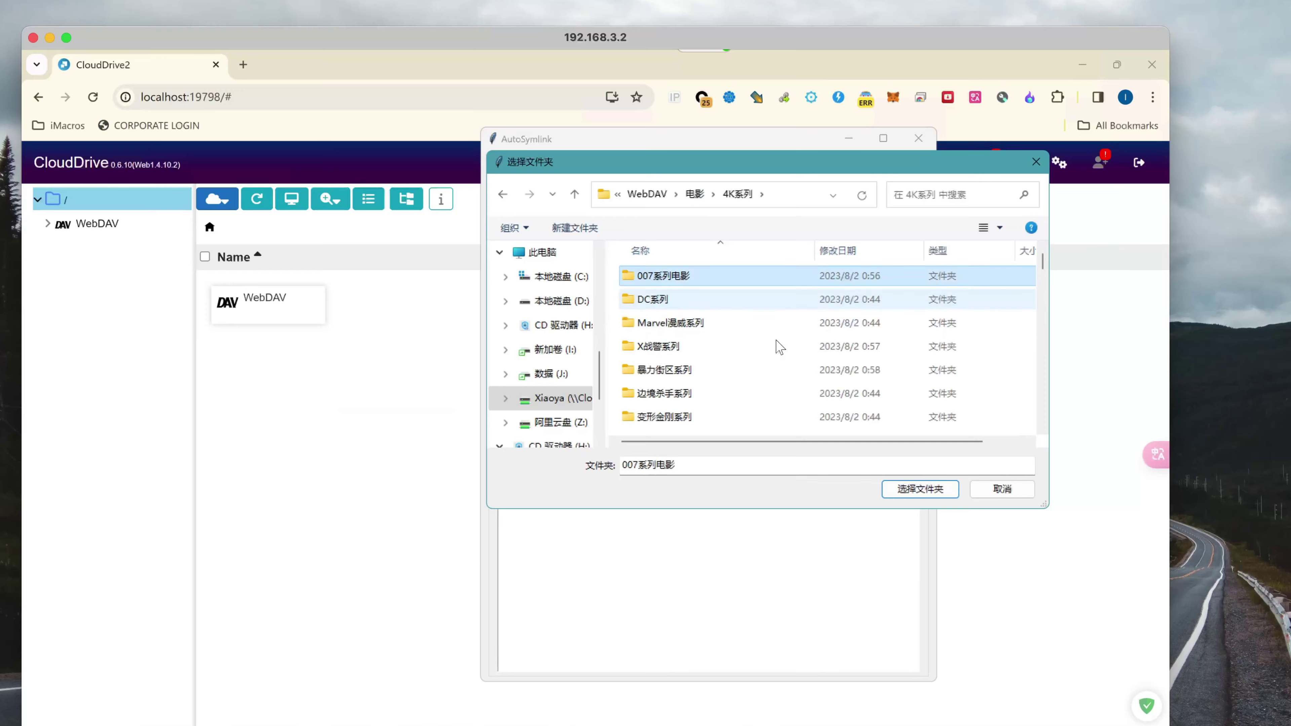
left_click(921, 489)
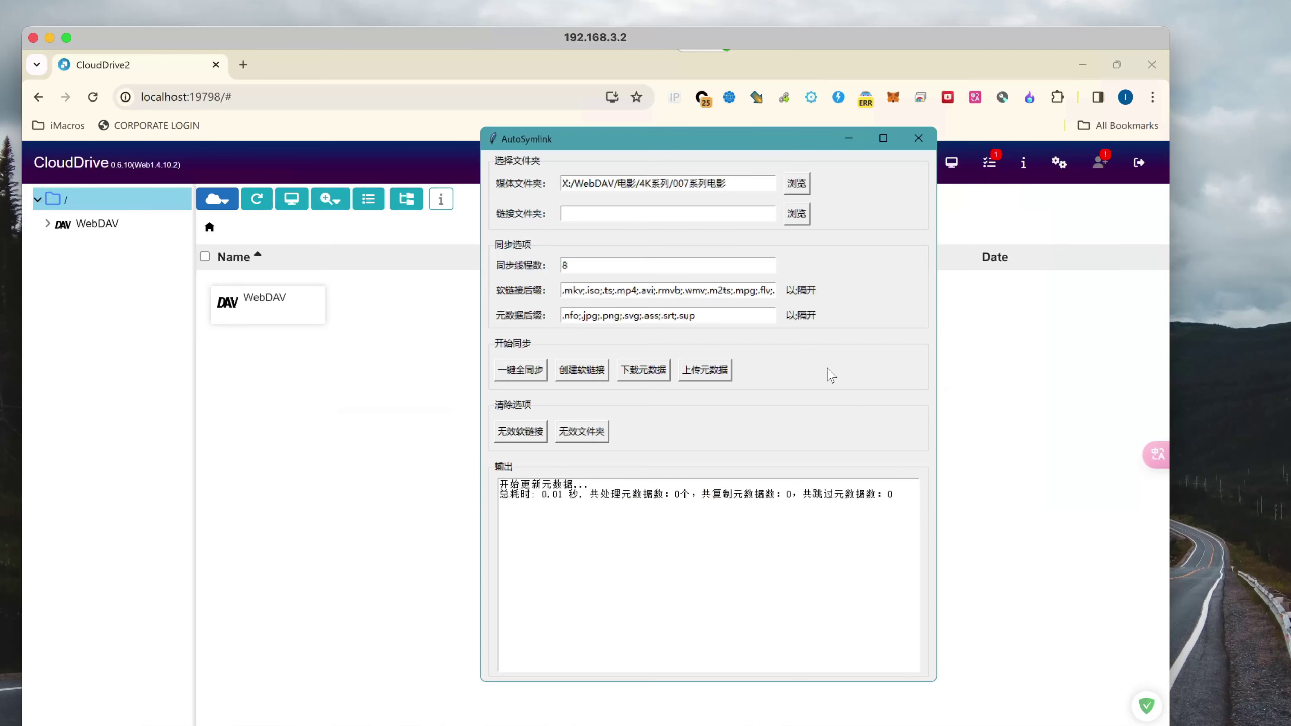
Browse for the link folder (链接文件夹) and create a new folder named link on drive I:.
left_click(566, 217)
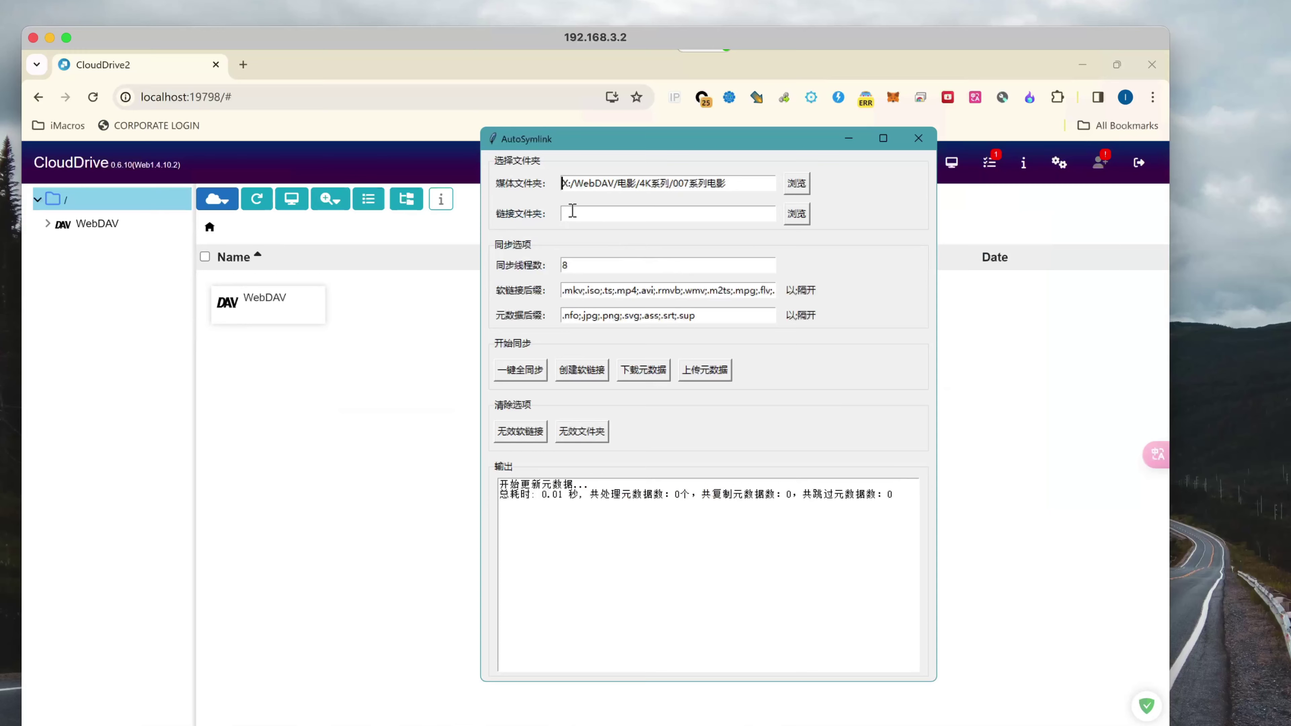
left_click(801, 214)
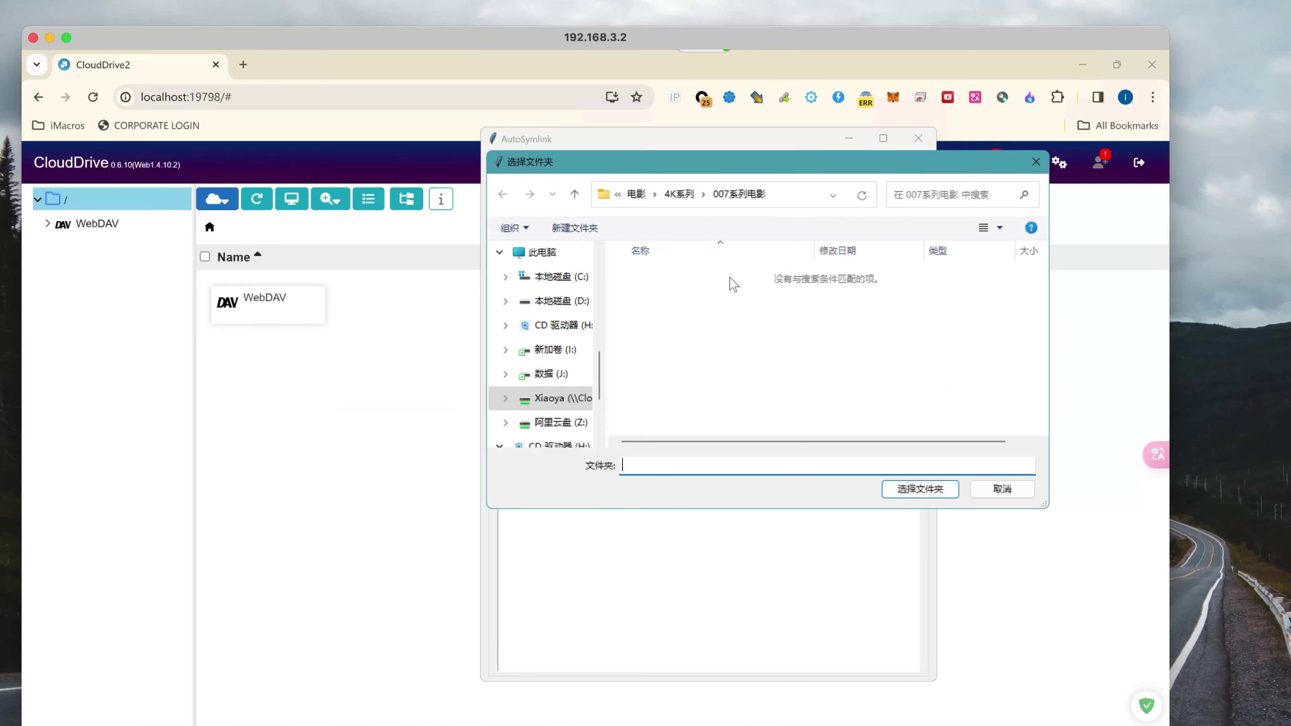
left_click(579, 350)
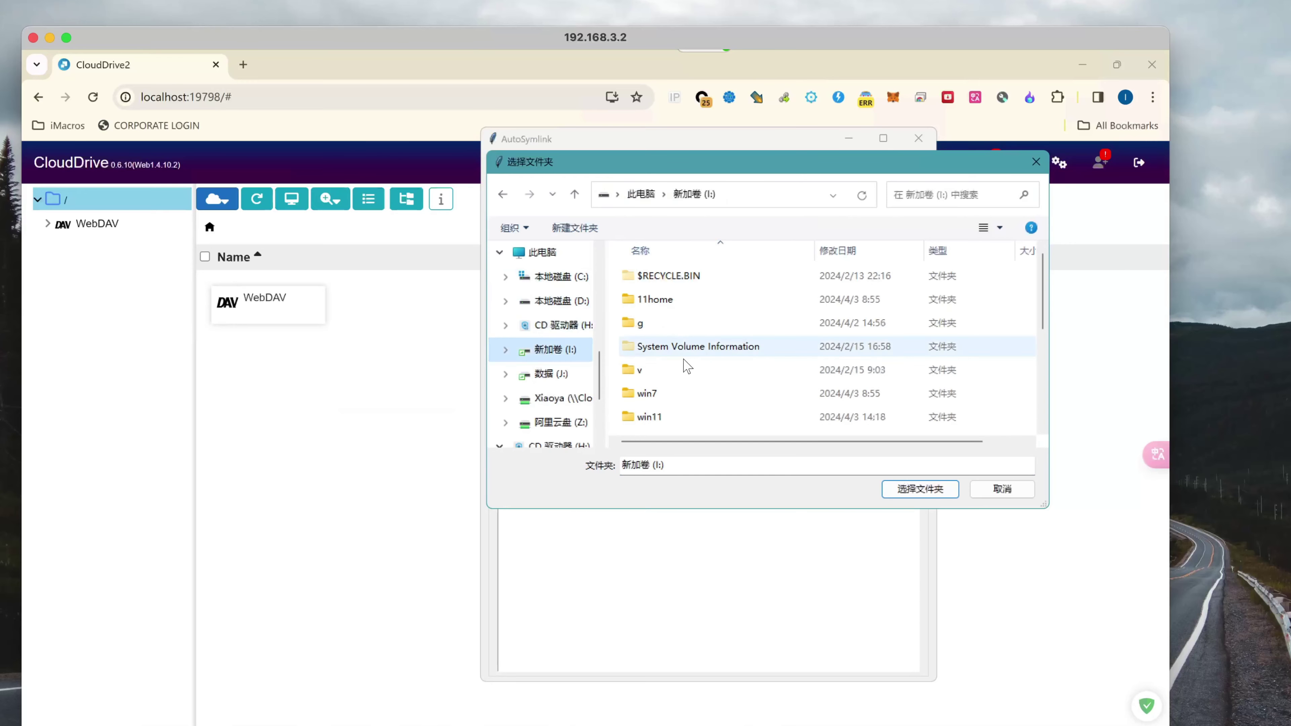
scroll(969, 312, "down", 2)
left_click(549, 233)
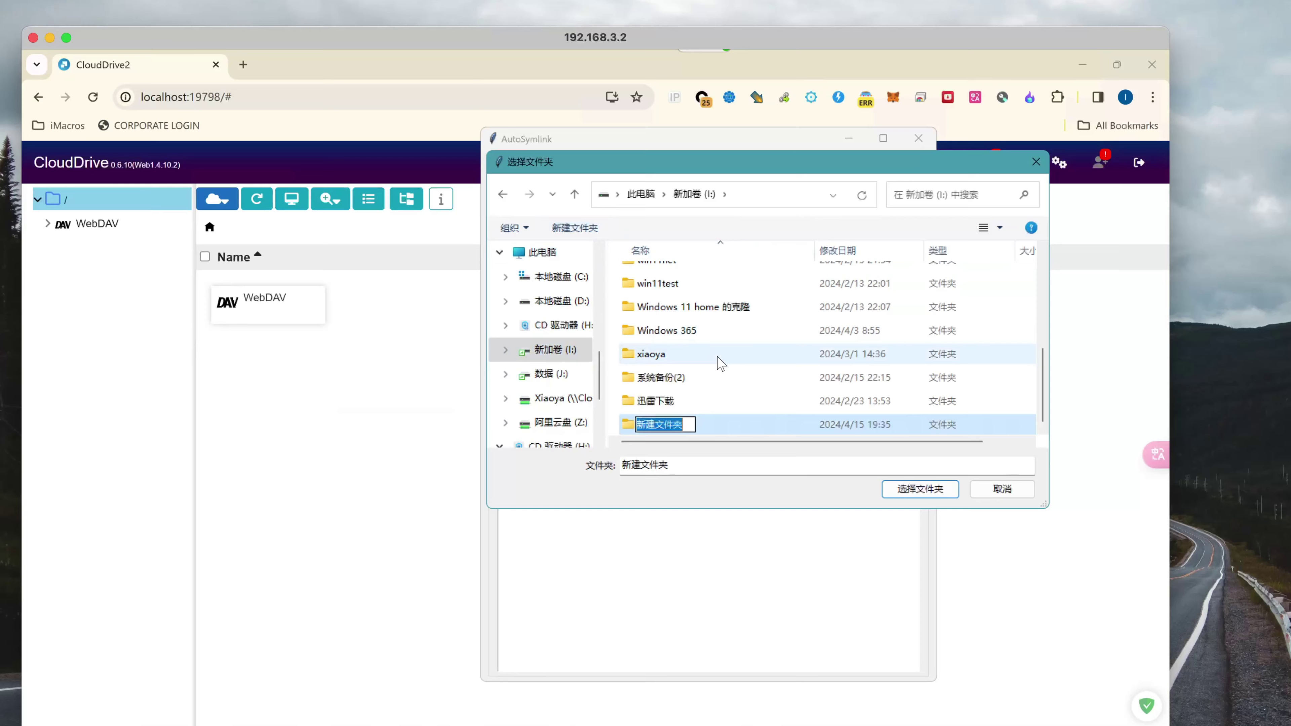
type("link")
key("Return")
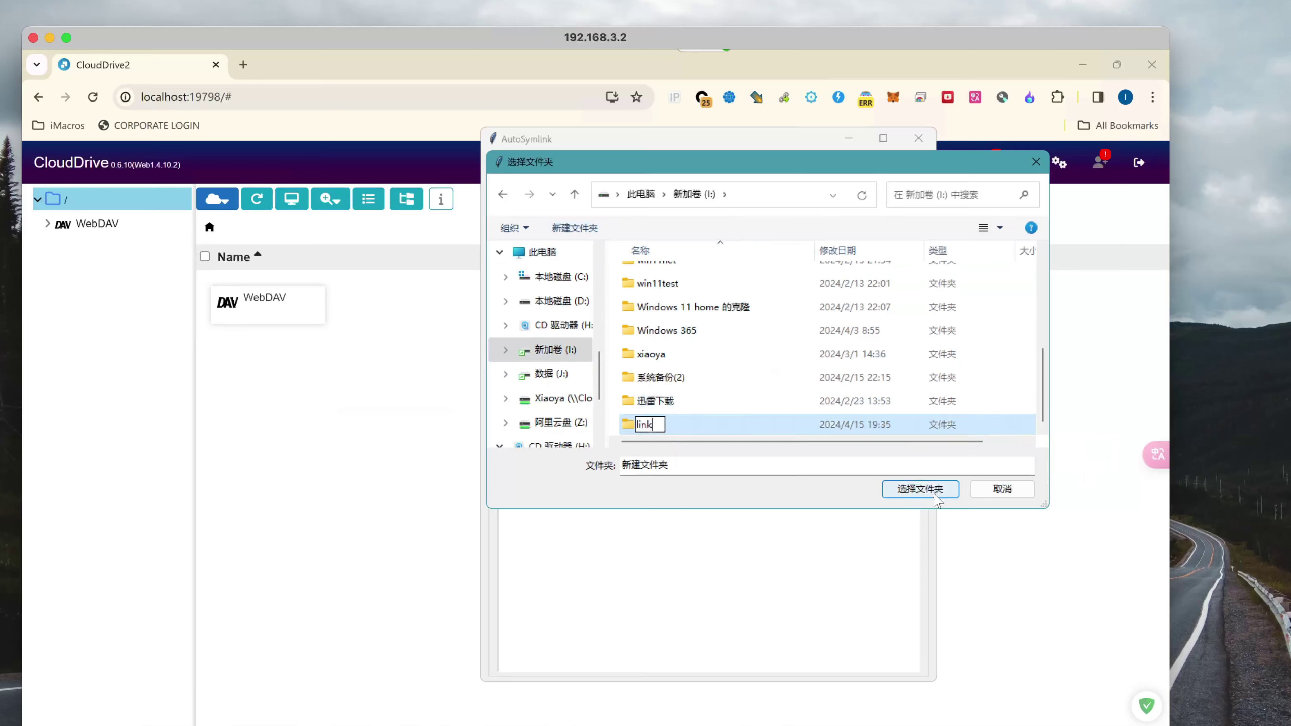
Use I:/link as the link folder, create the soft links (创建软链接) and close AutoSymlink.
left_click(749, 431)
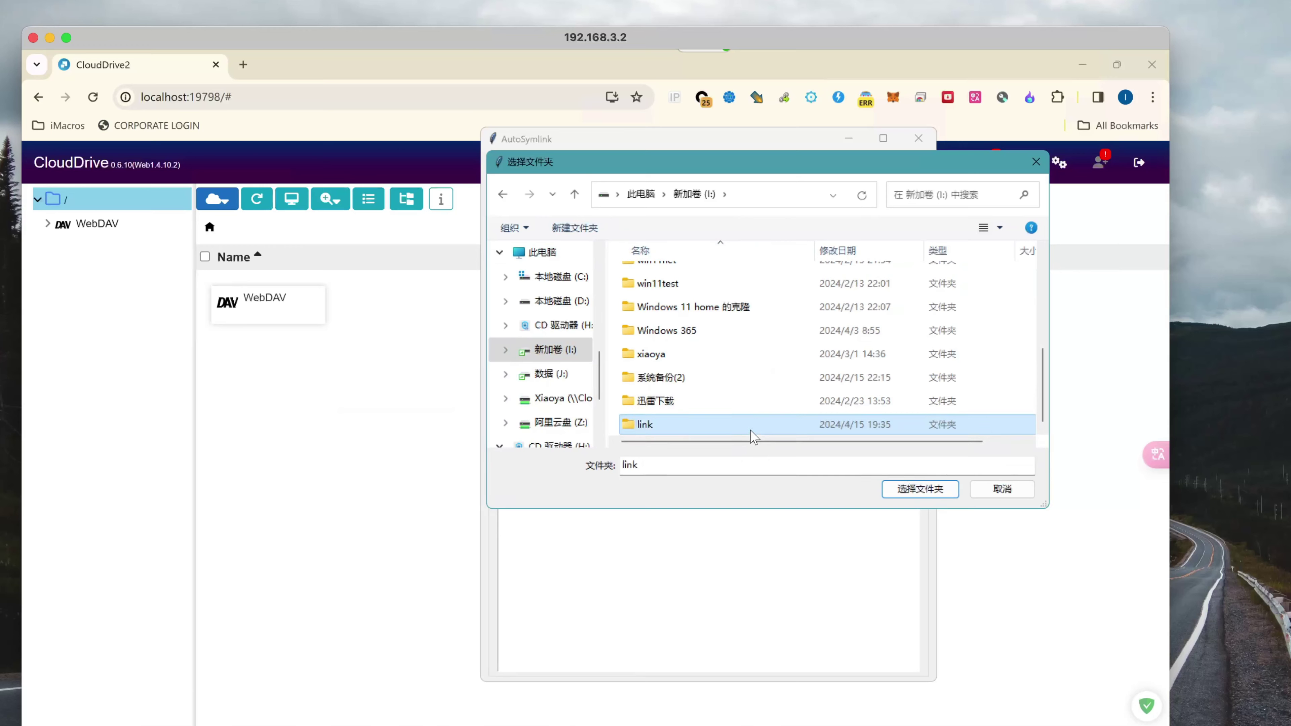
left_click(911, 489)
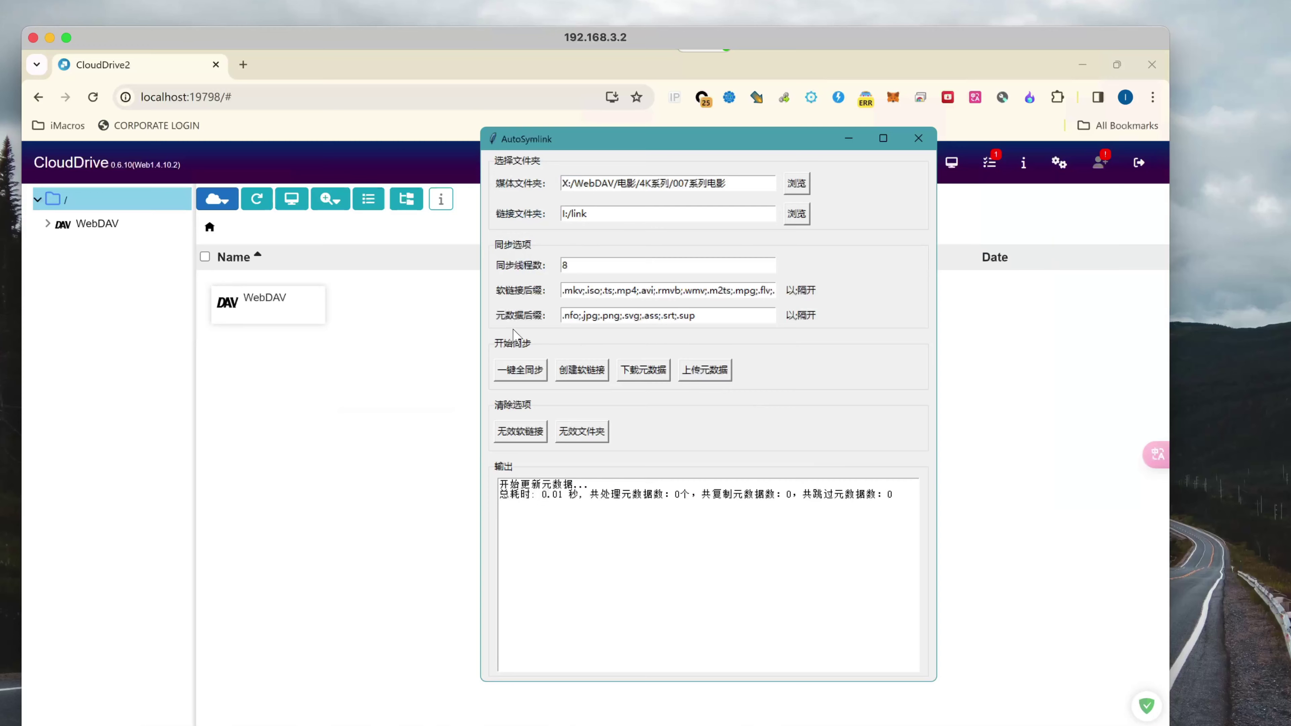
left_click(584, 373)
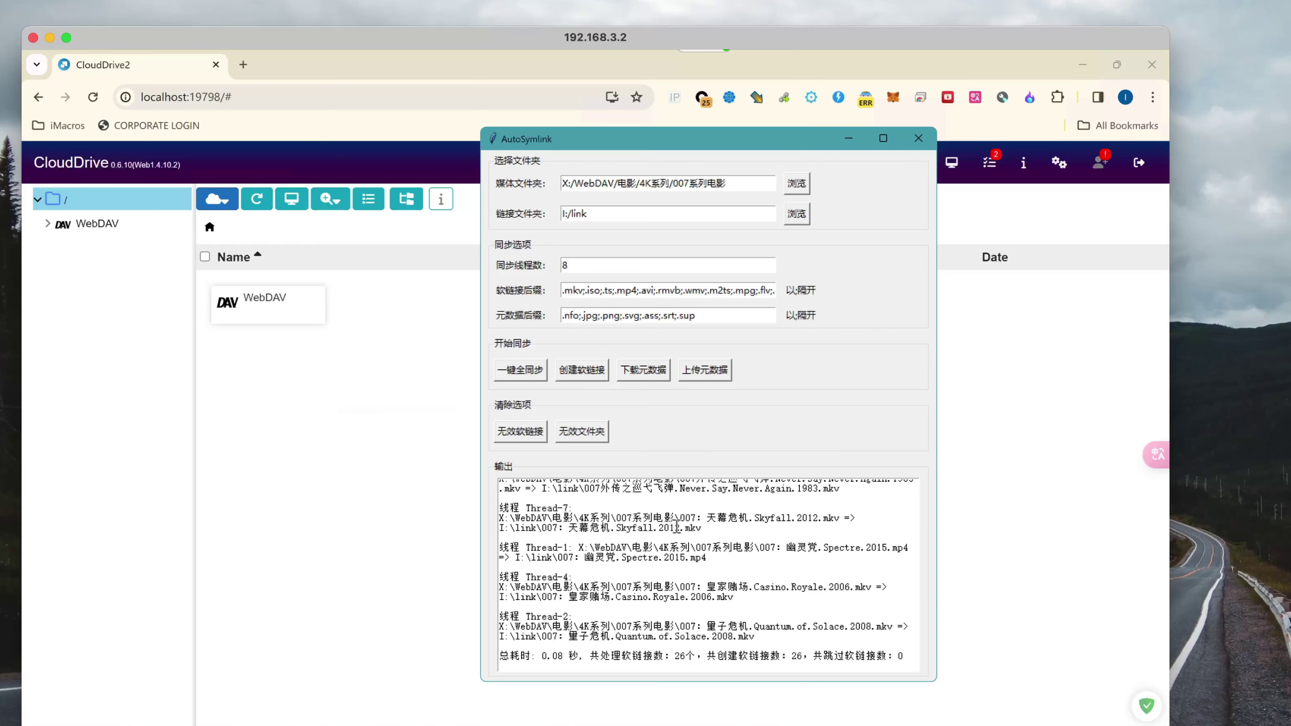
left_click(918, 141)
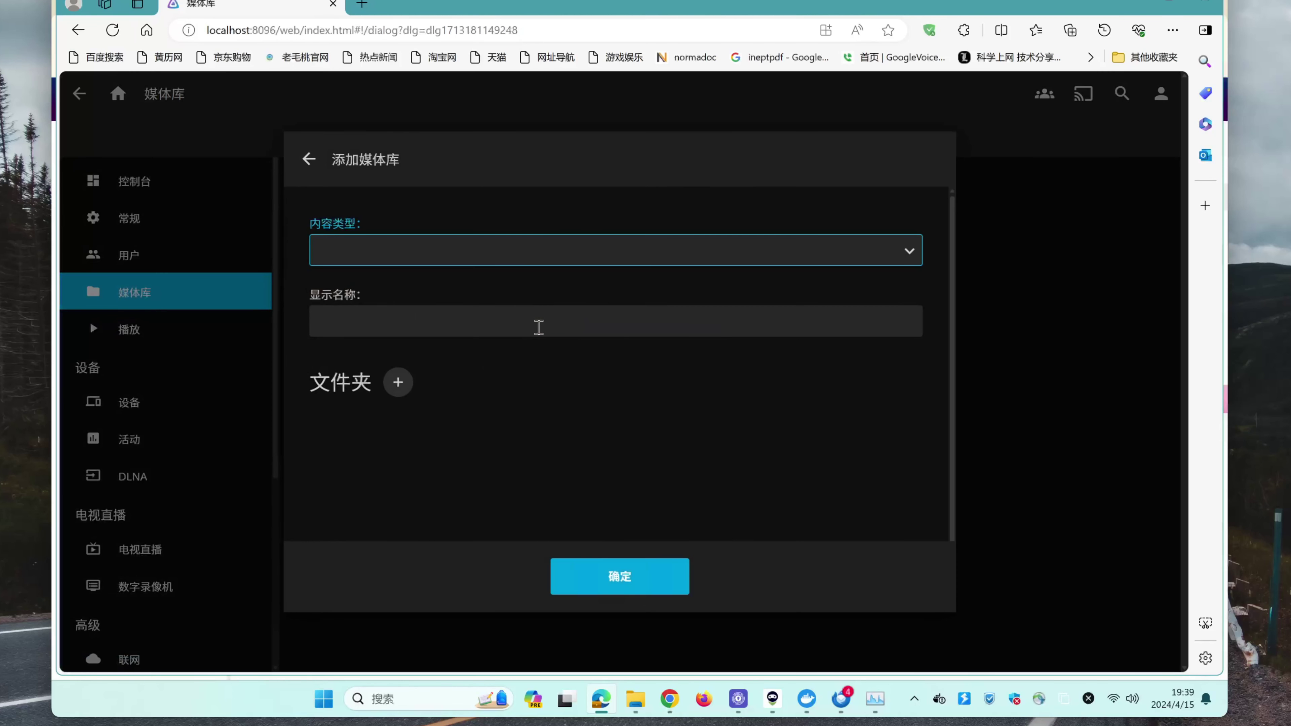
Enter 007 as the new Jellyfin library's display name and set its content type to 电影.
left_click(539, 327)
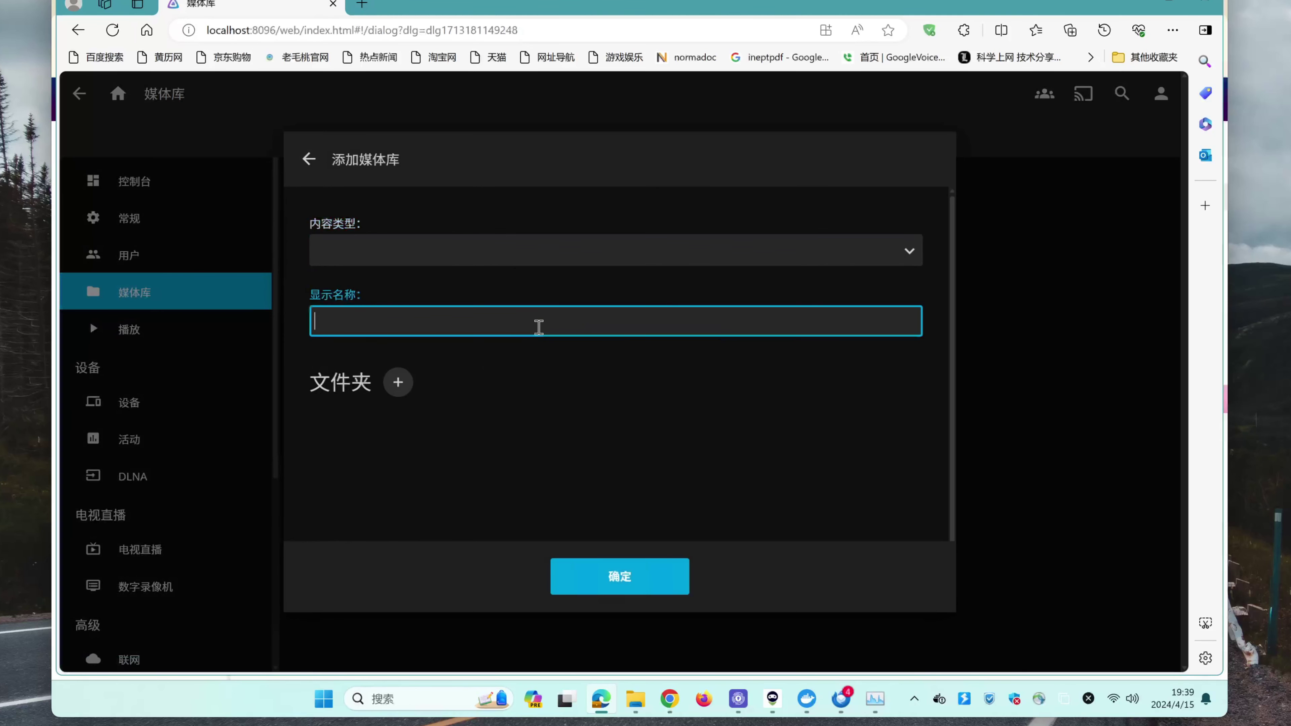
type("007")
left_click(552, 263)
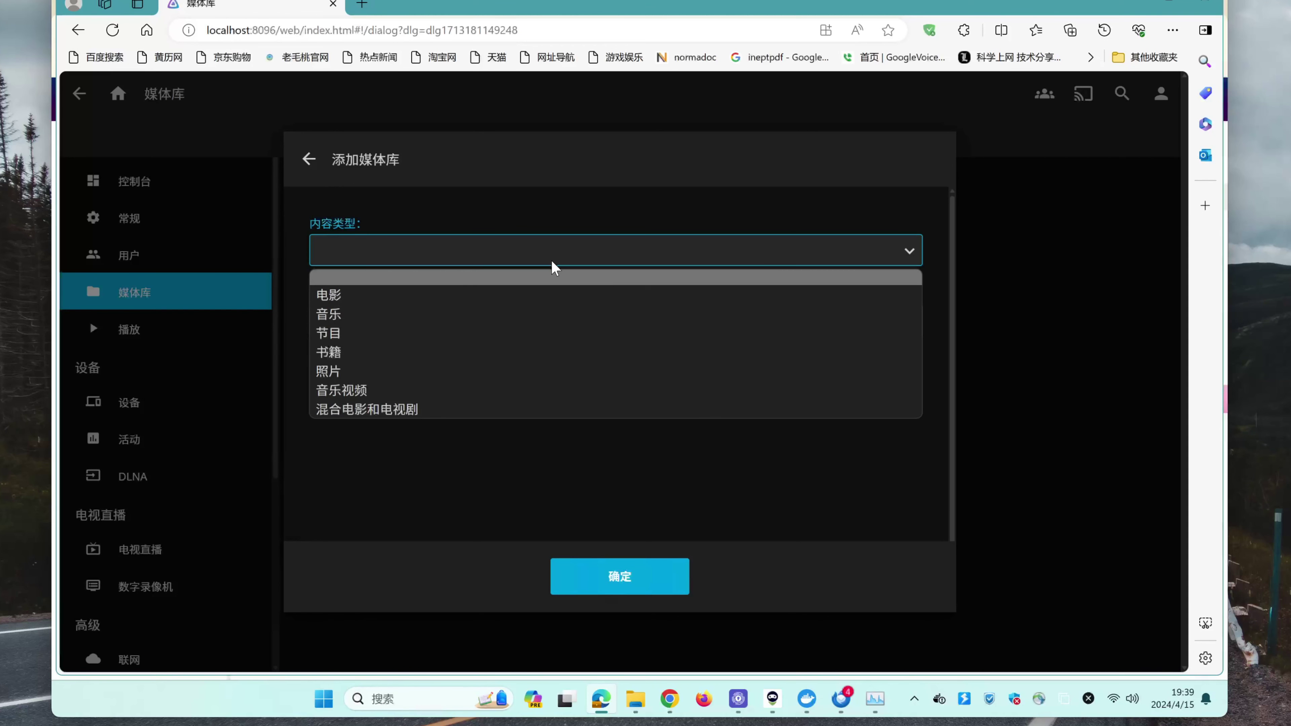
left_click(527, 302)
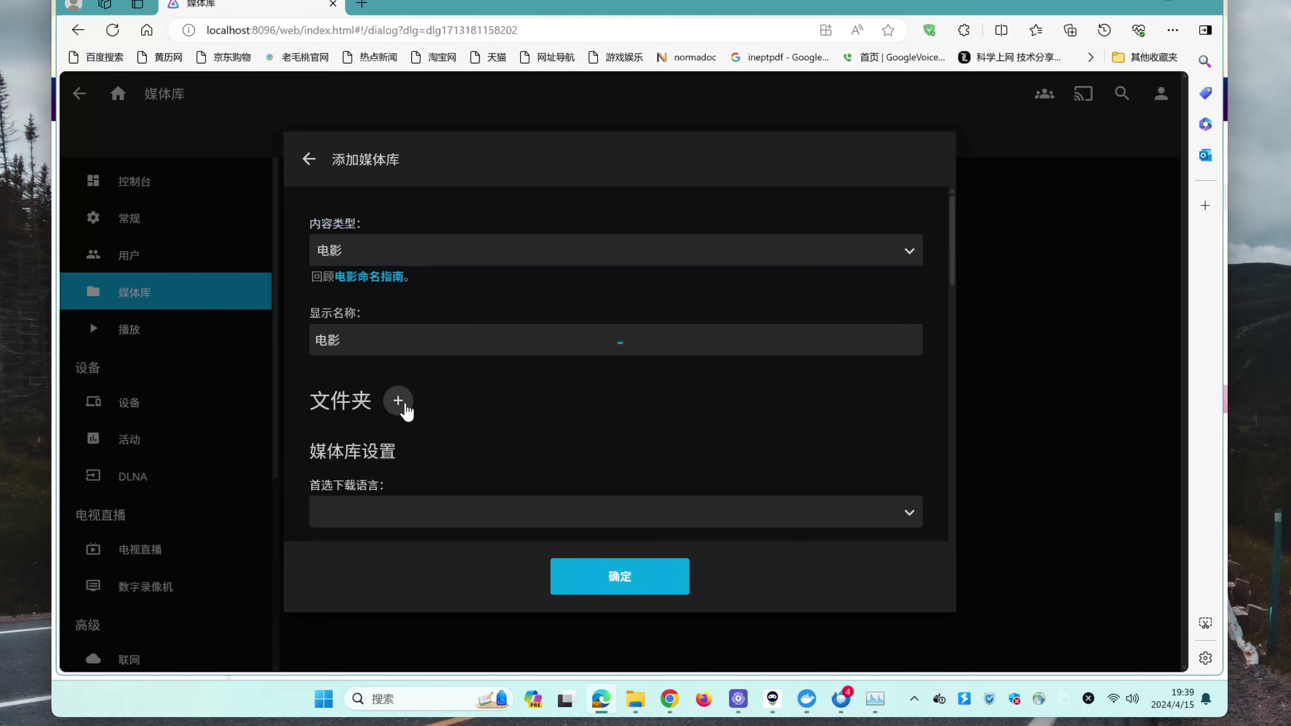
Add the folder I:\link to the new movie library and confirm the library's creation.
left_click(399, 402)
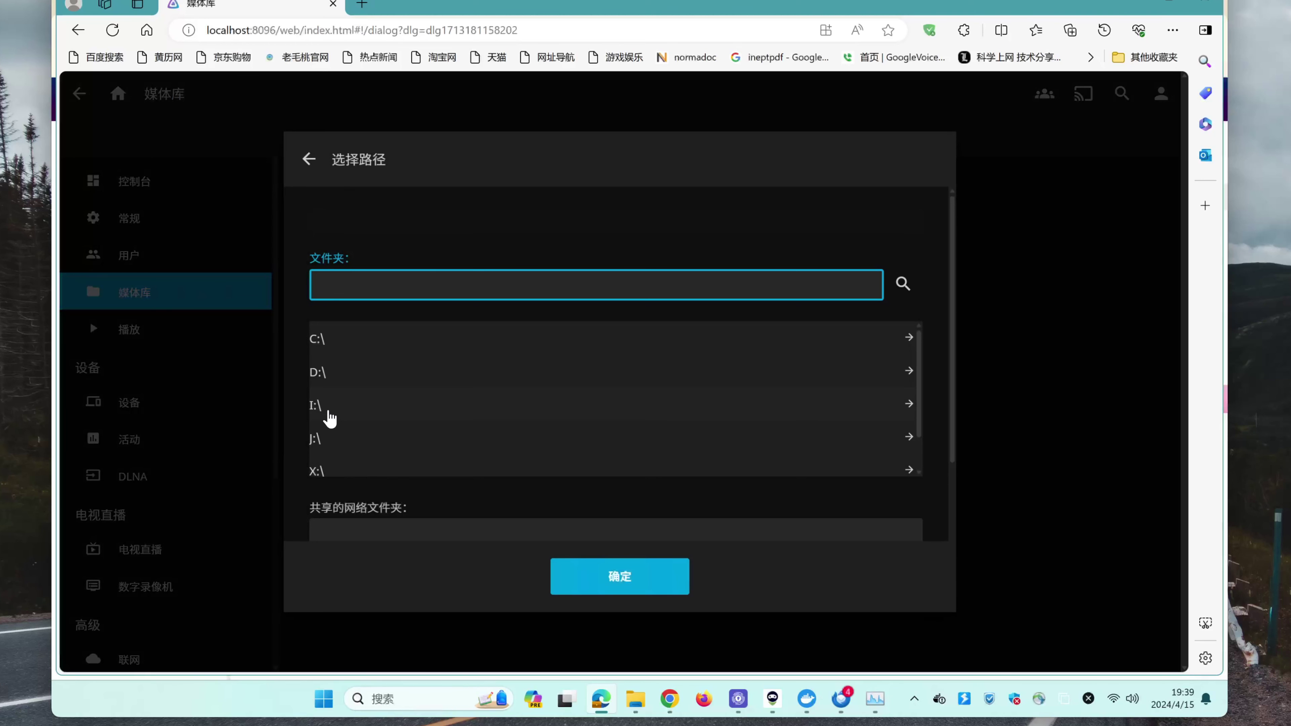
left_click(329, 418)
scroll(360, 413, "down", 2)
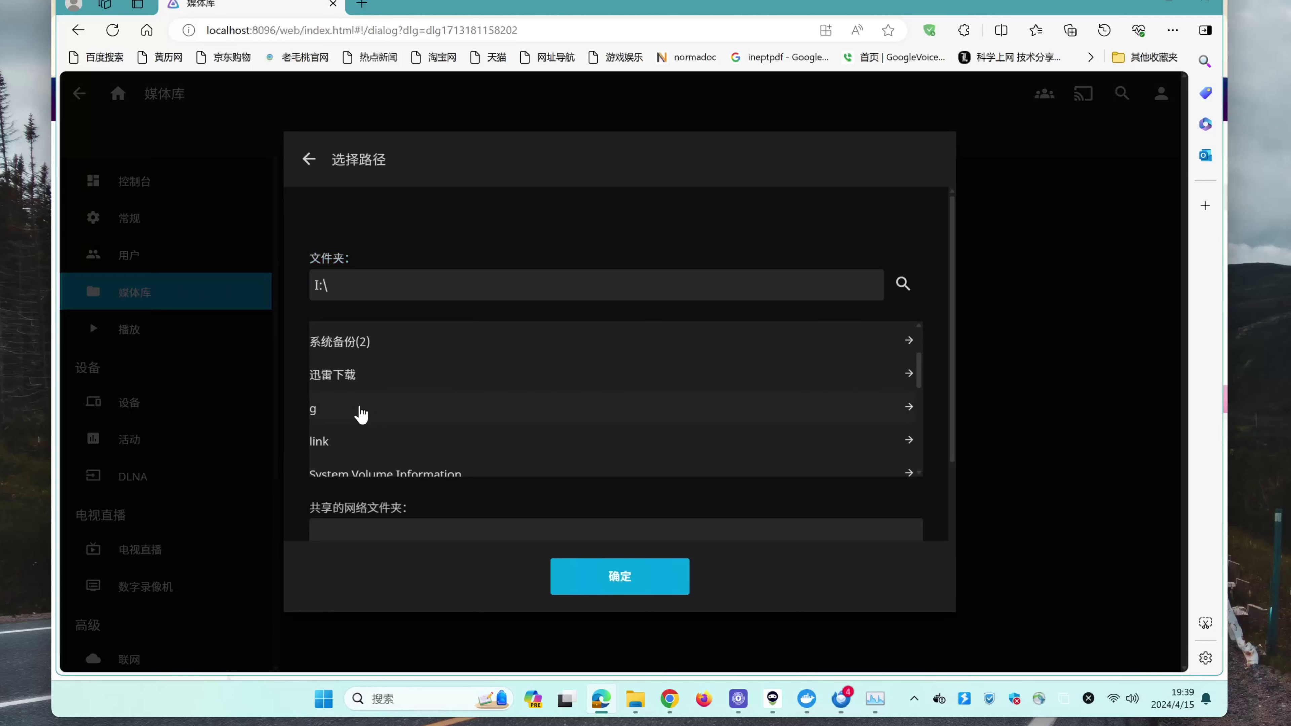
left_click(351, 439)
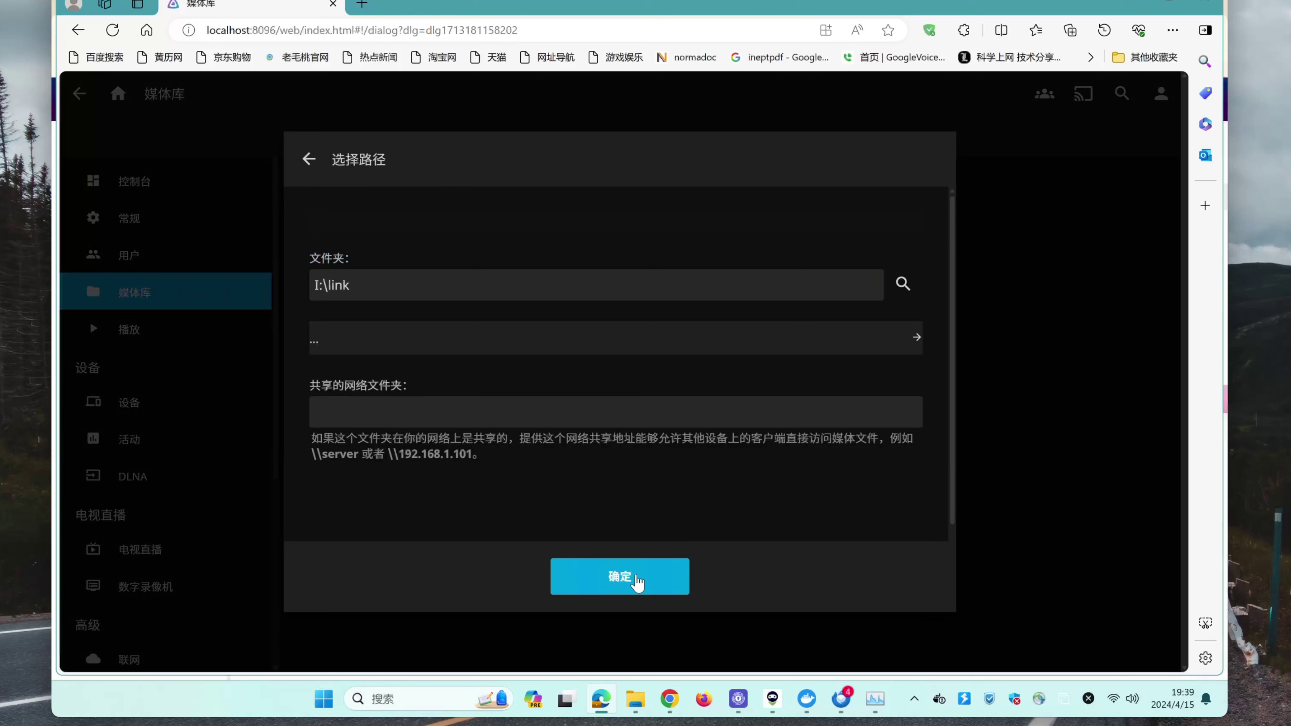
left_click(636, 579)
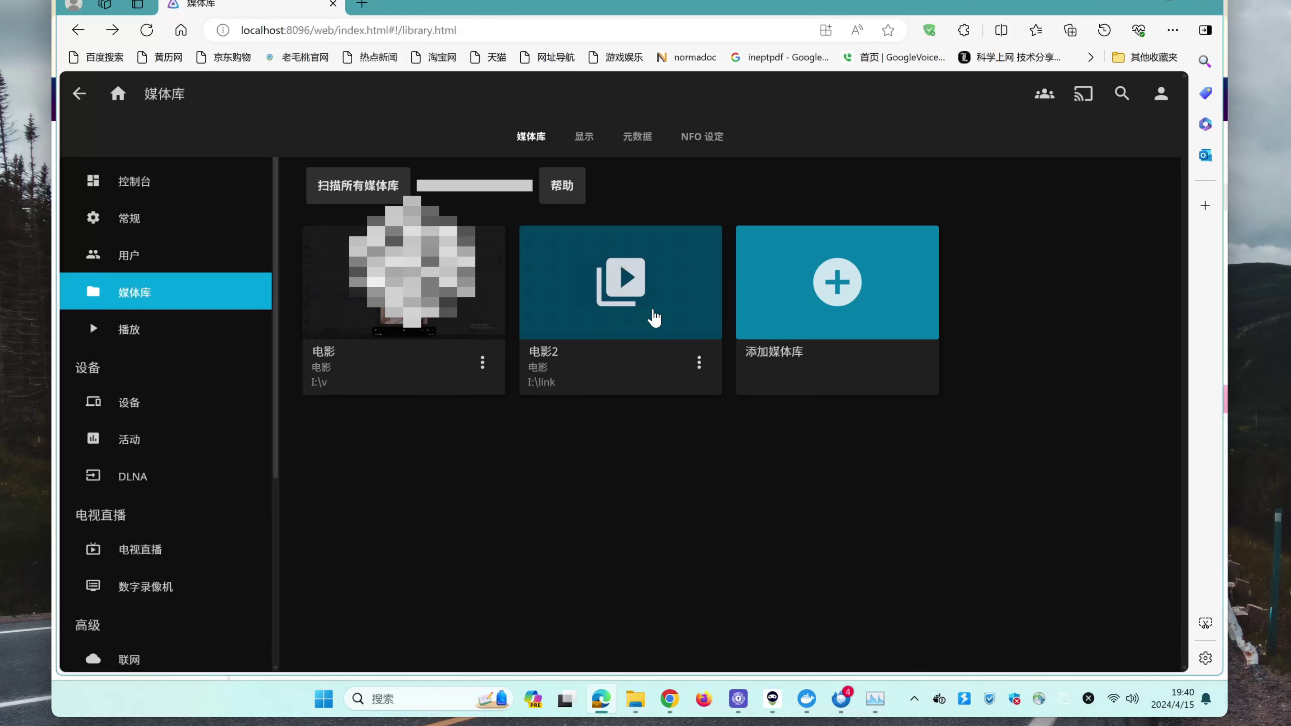
Open the 电影2 library from the Jellyfin home page and look through its 007 movies.
left_click(118, 96)
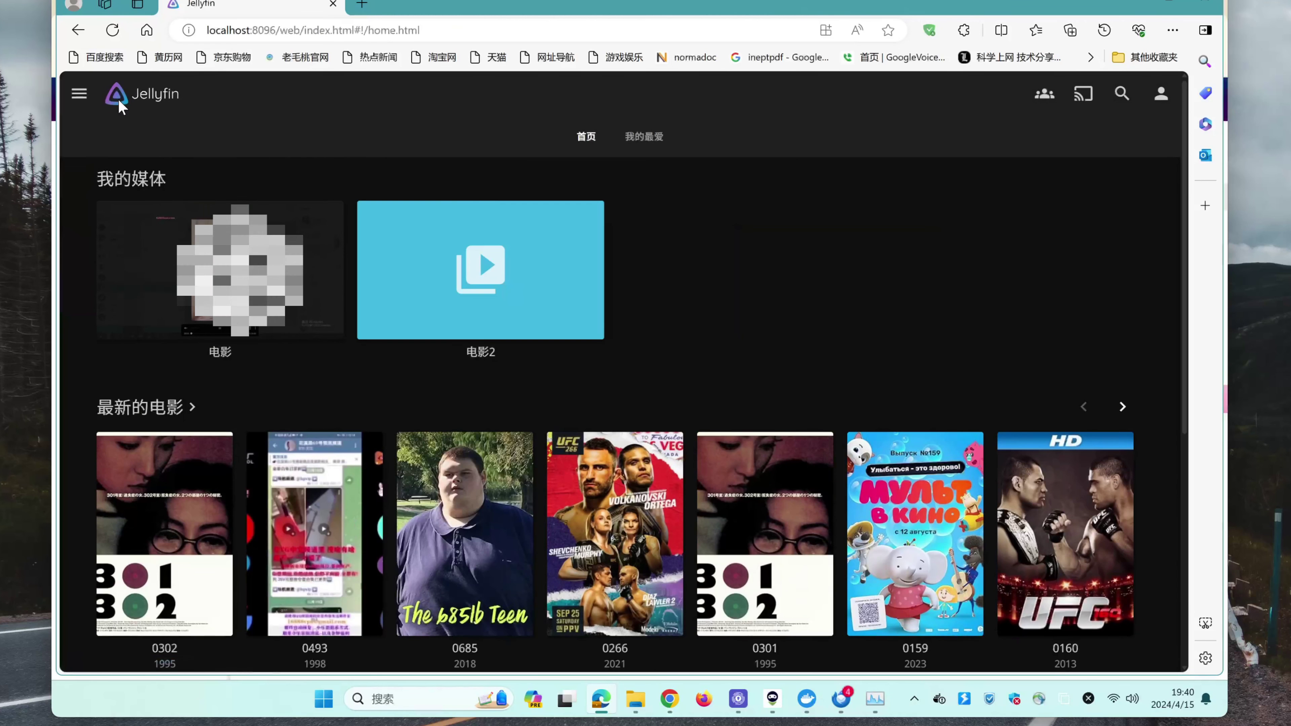
left_click(485, 300)
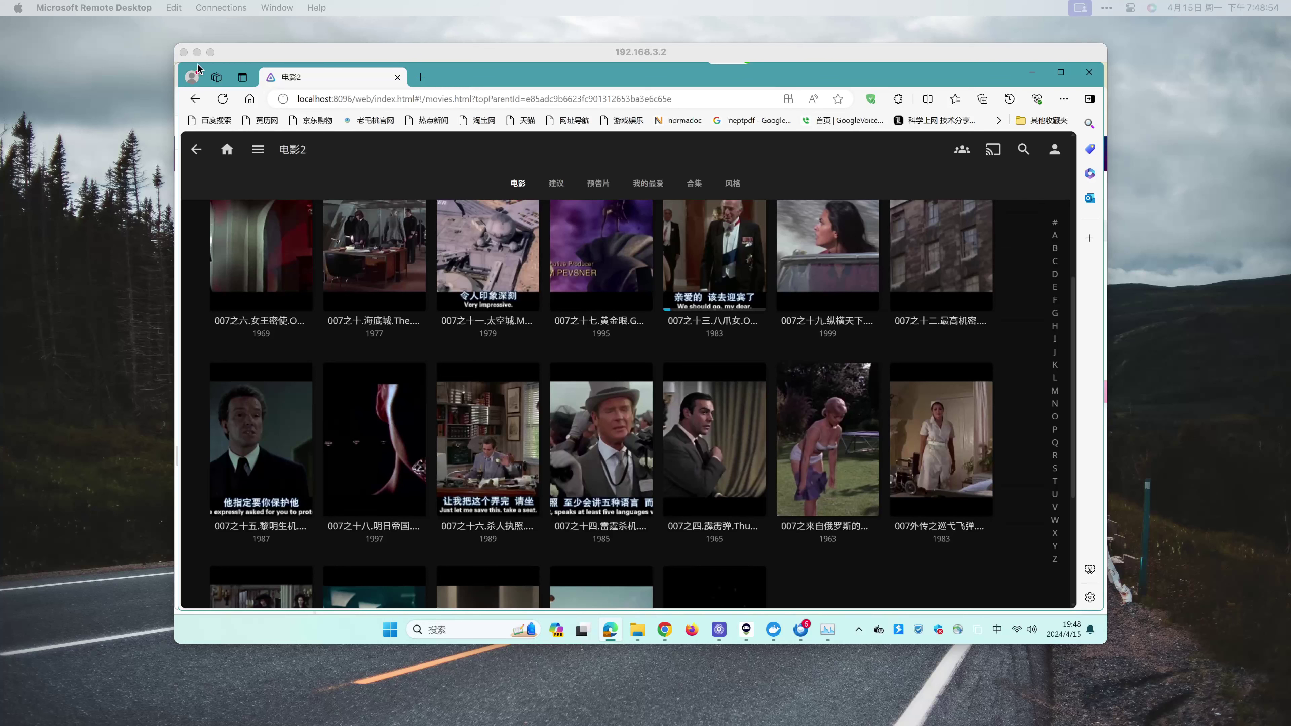
left_click(210, 53)
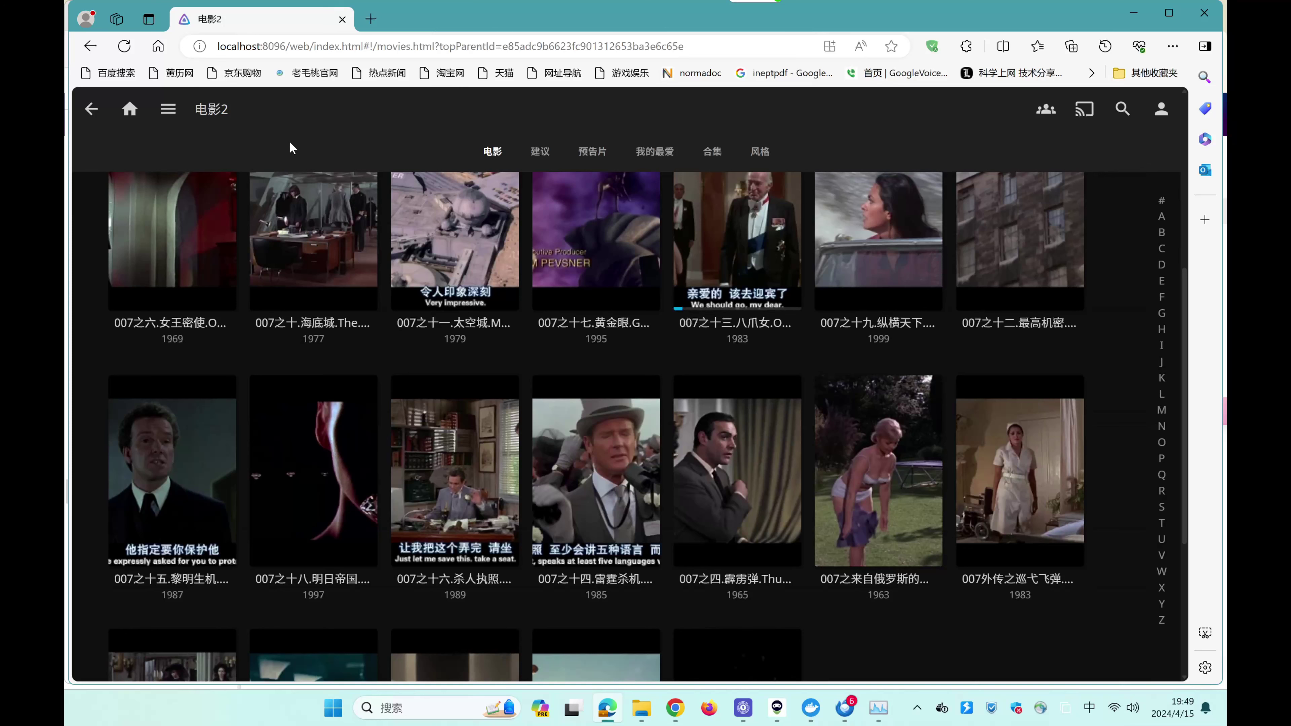
scroll(291, 147, "up", 6)
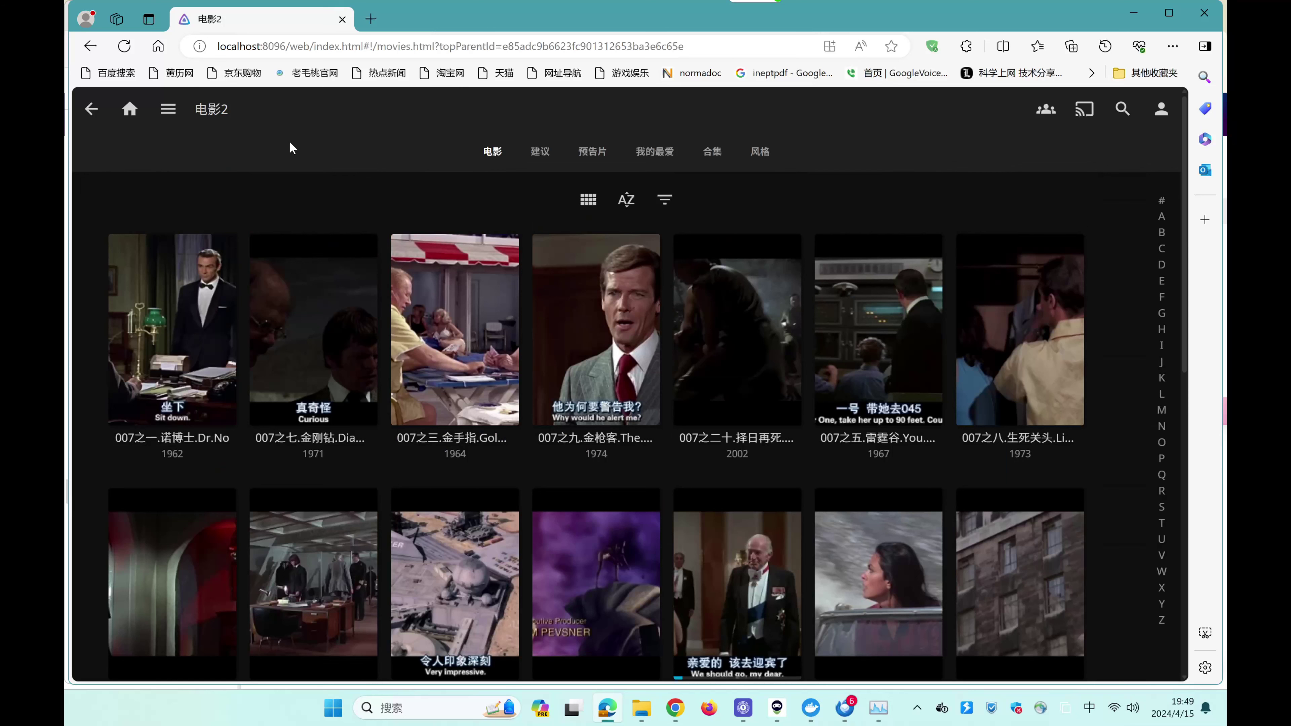